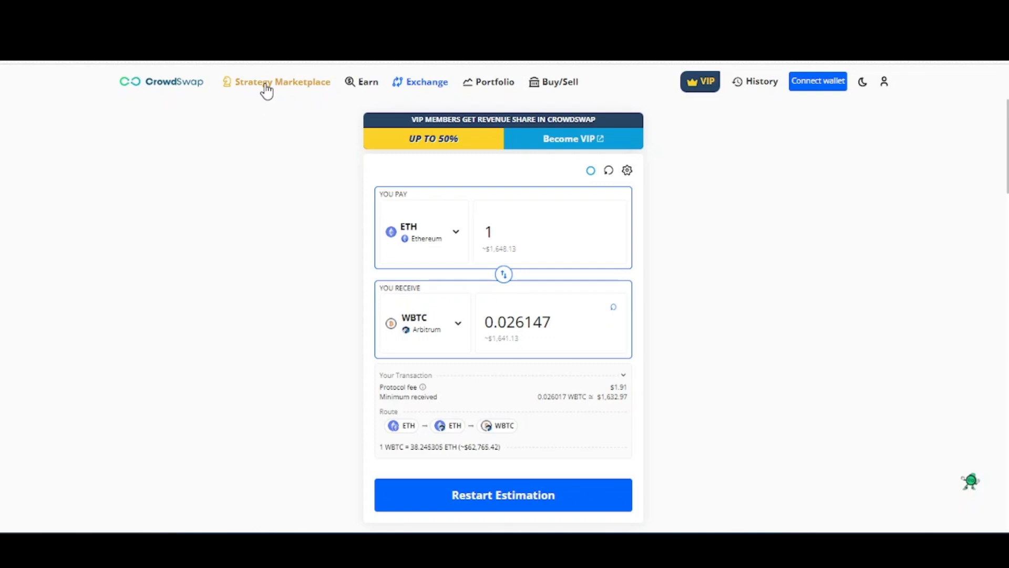
# - Open the Strategy Marketplace and look through the public strategies listed there
pyautogui.click(266, 90)
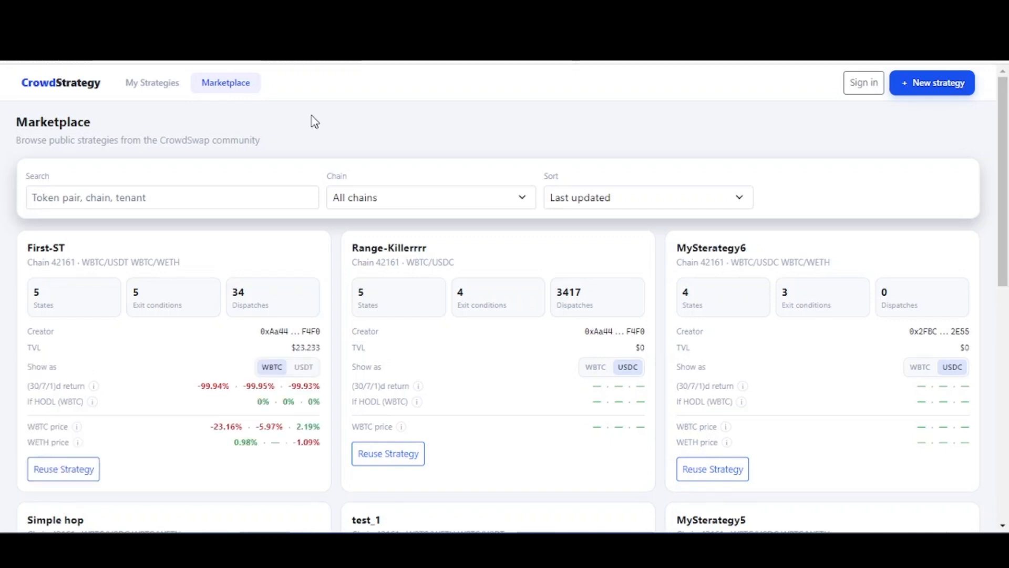
pyautogui.scroll(-1, 1008, 163)
pyautogui.scroll(-8, 1008, 163)
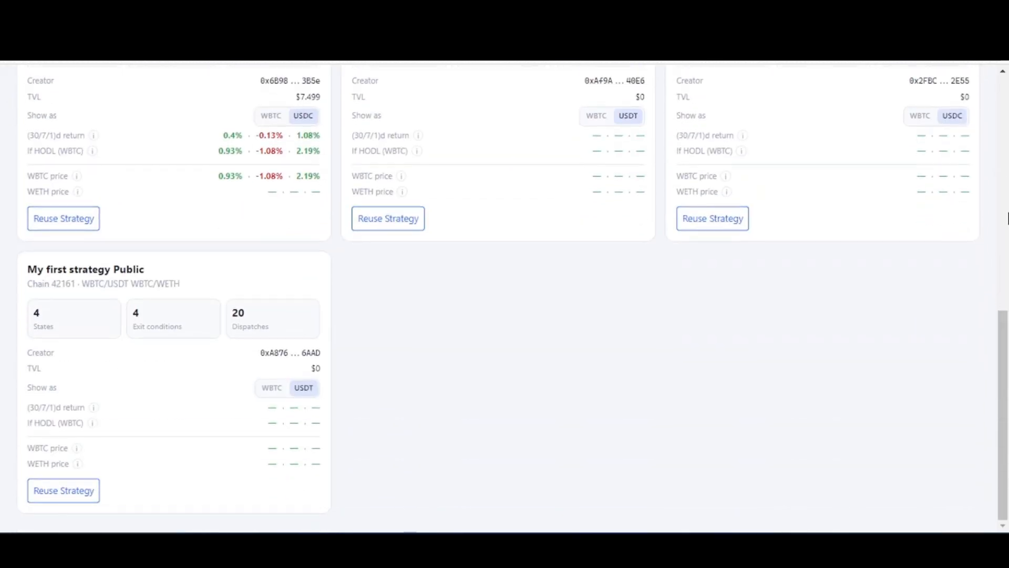
pyautogui.scroll(10, 1007, 248)
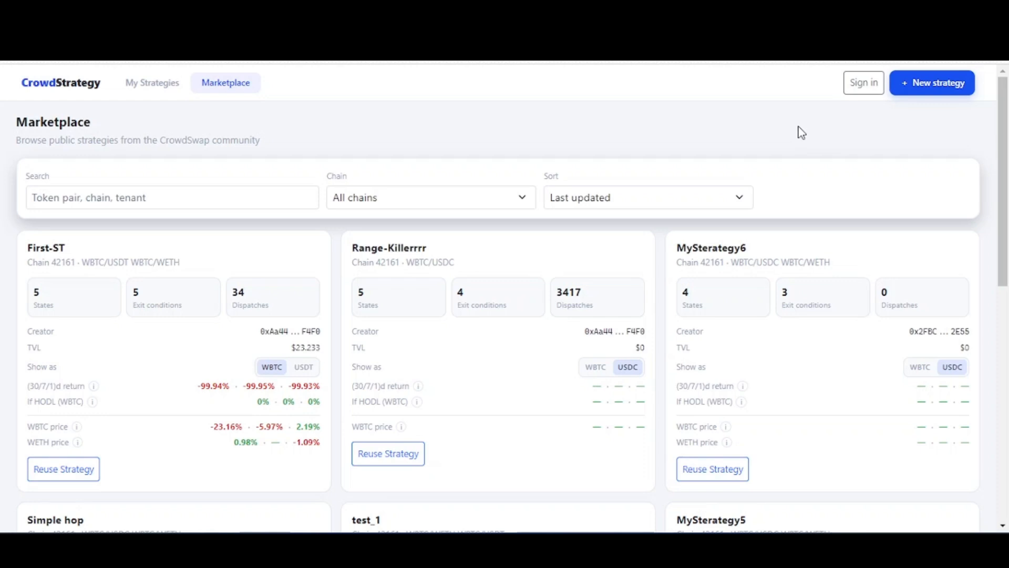
# - Start a new strategy from scratch, signing in with the browser wallet
pyautogui.click(935, 93)
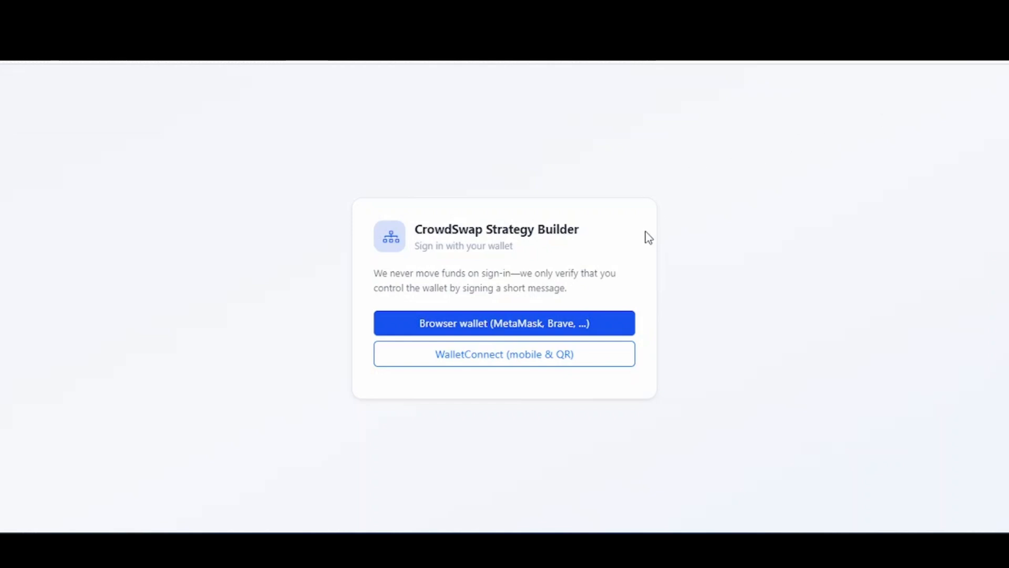
pyautogui.click(490, 327)
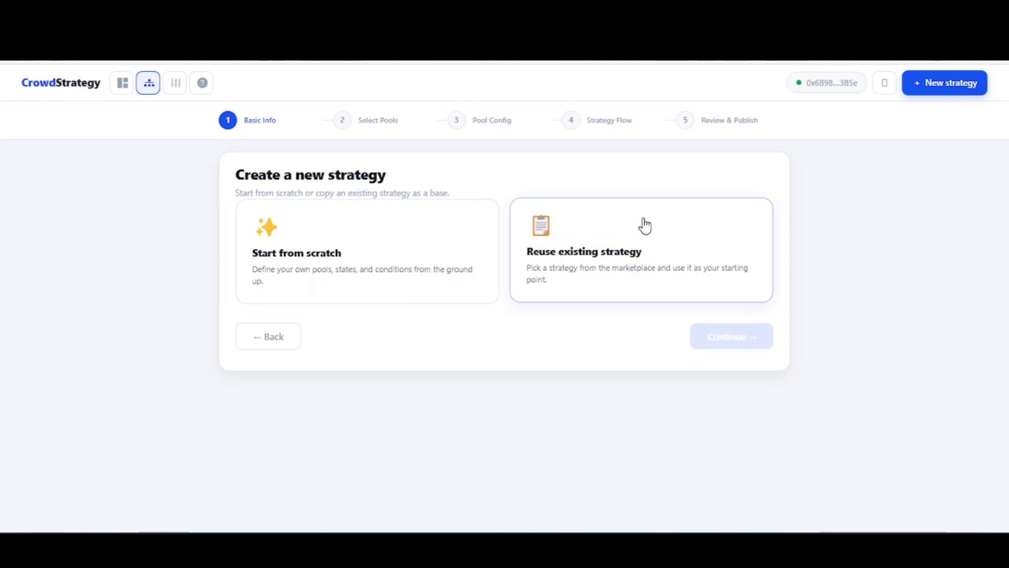
pyautogui.click(381, 220)
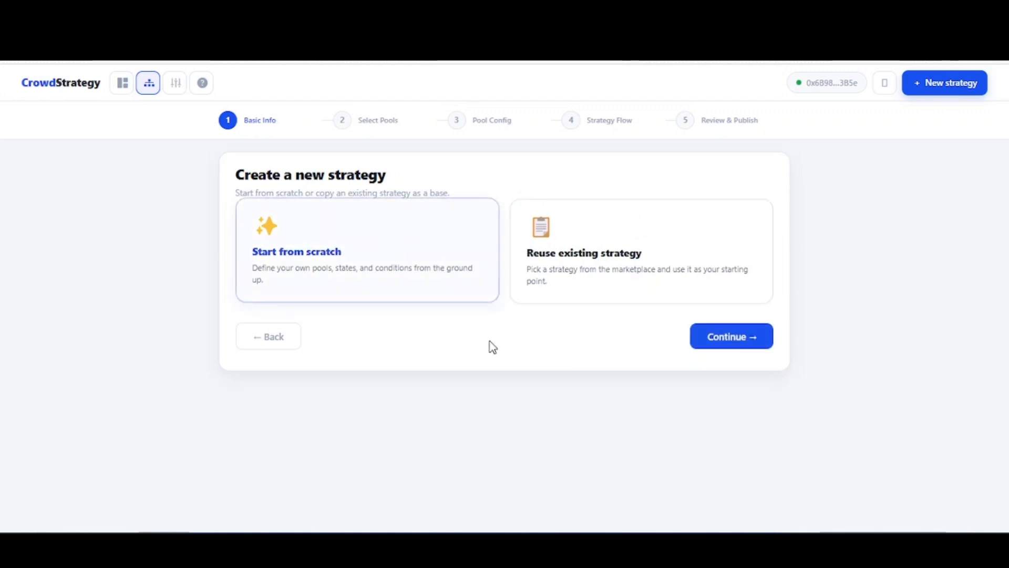
pyautogui.click(736, 340)
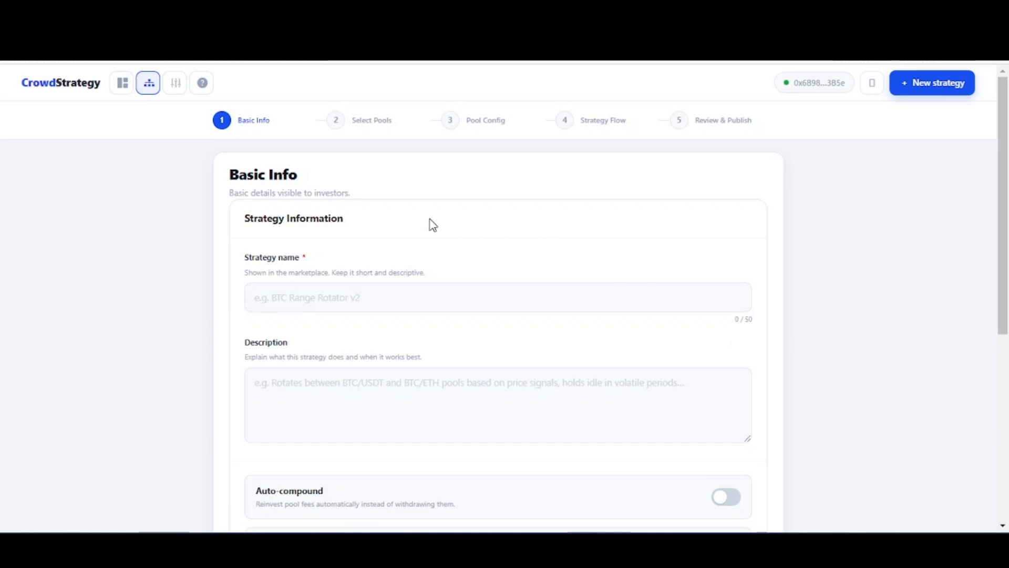
# - Name the strategy "BTCETH test" and enter "this is a test" as its description
pyautogui.click(335, 298)
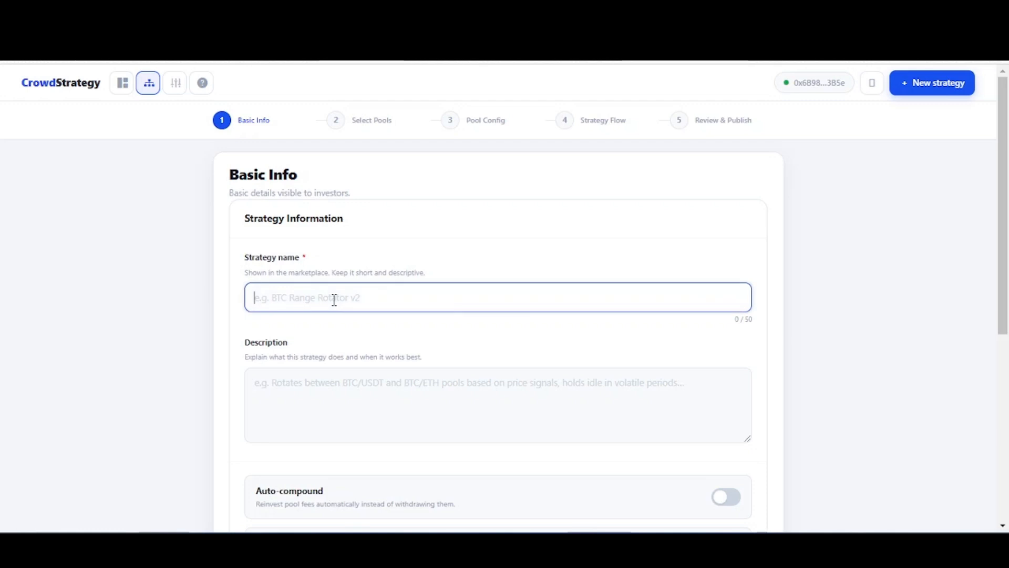
pyautogui.write('BTCETH test')
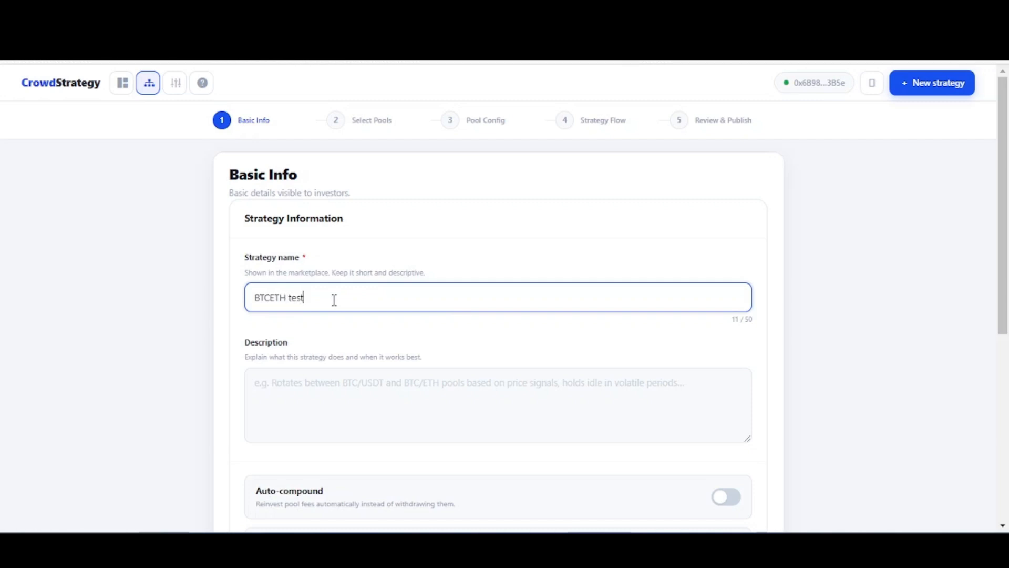
pyautogui.click(350, 389)
pyautogui.write('th')
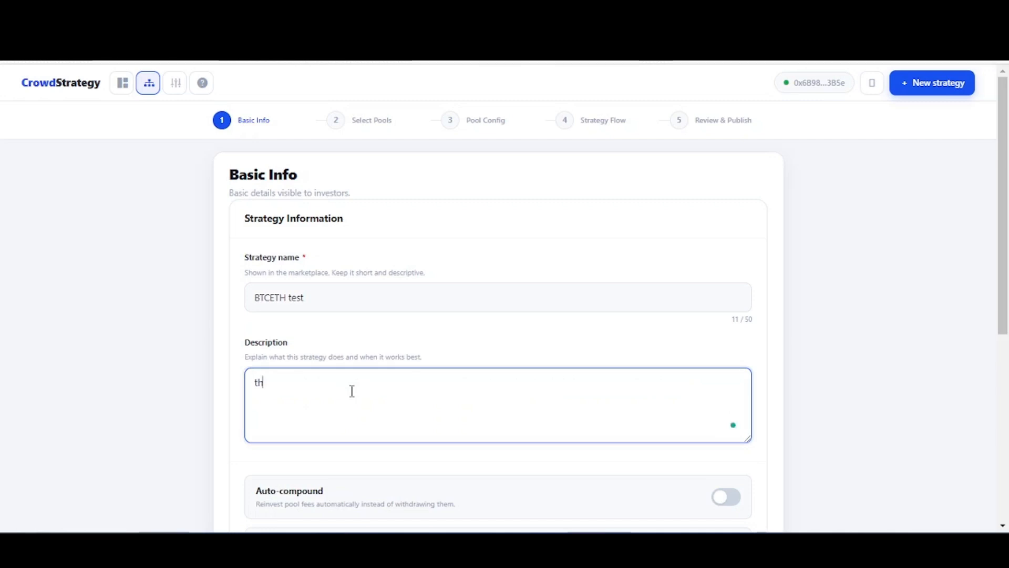
pyautogui.write('is is a test')
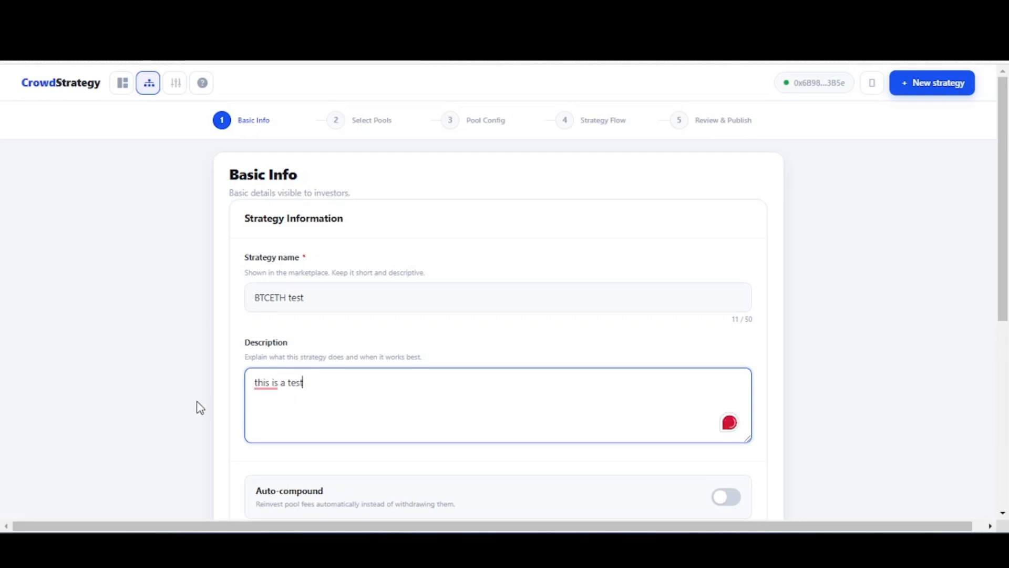
pyautogui.click(178, 379)
# - Enable both the Auto-compound and Public options for the strategy
pyautogui.scroll(-1, 866, 317)
pyautogui.scroll(-4, 866, 317)
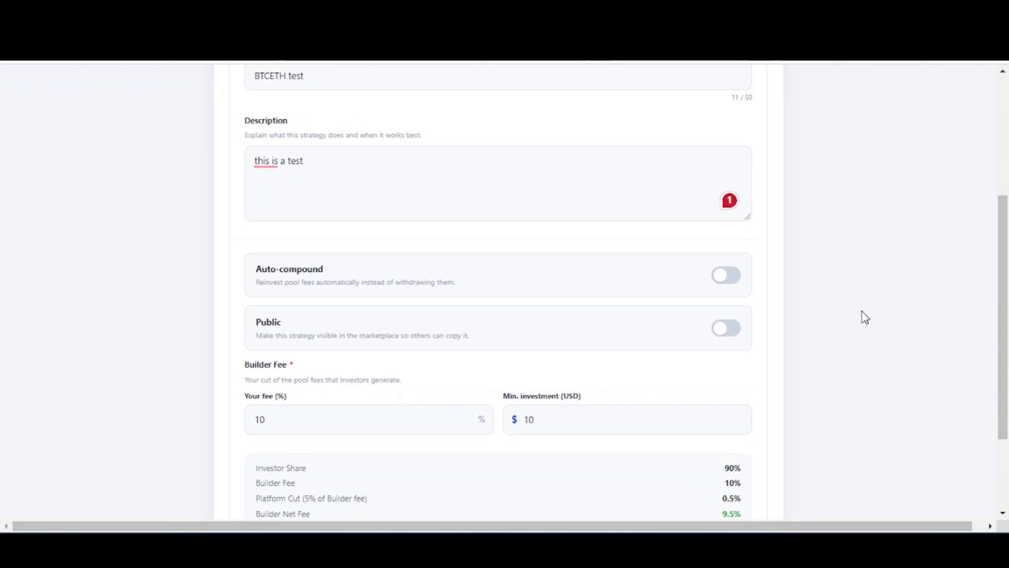
pyautogui.click(729, 288)
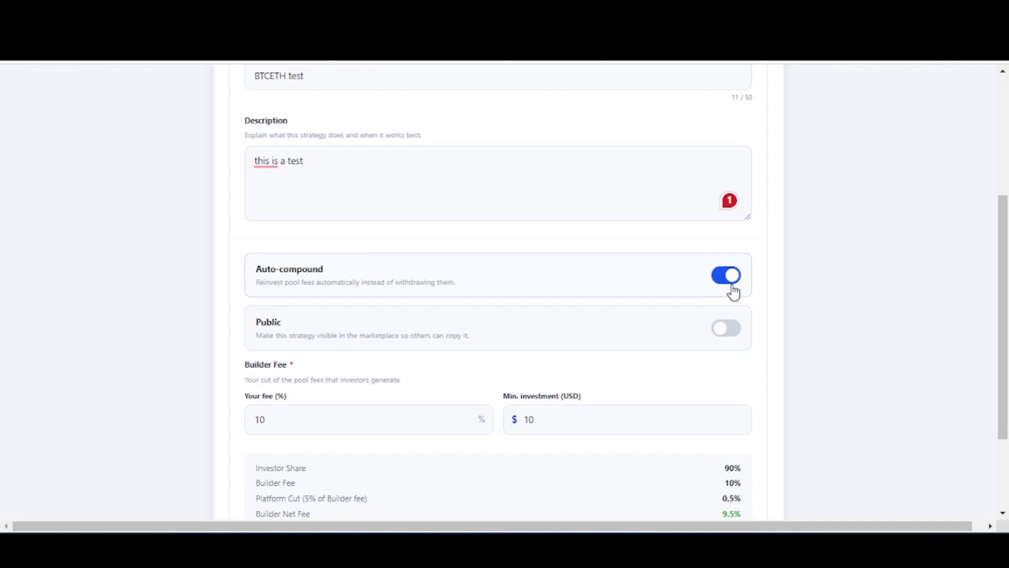
pyautogui.click(726, 335)
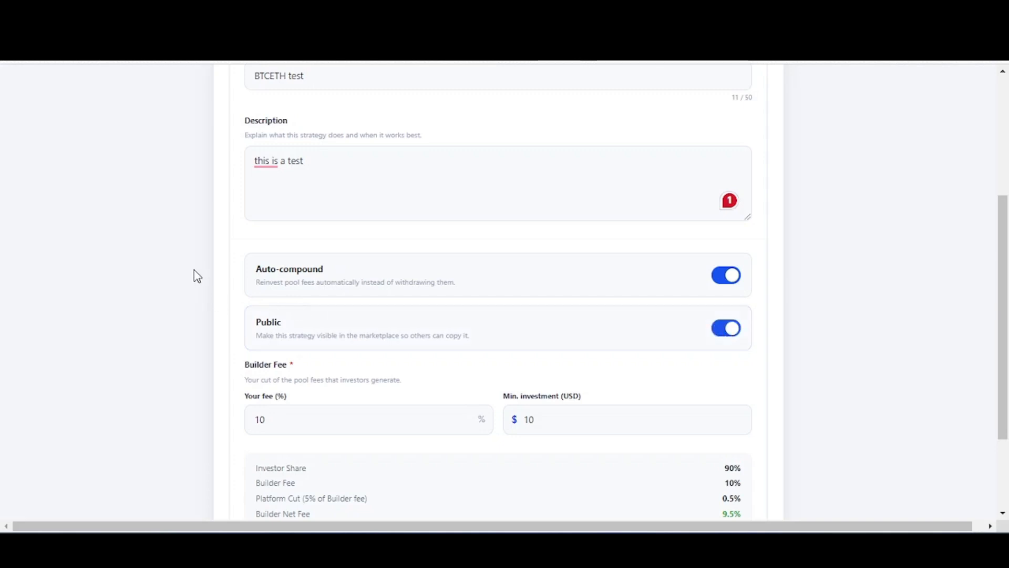
# - Set the builder fee to 20% and continue to the pool selection
pyautogui.scroll(-3, 197, 276)
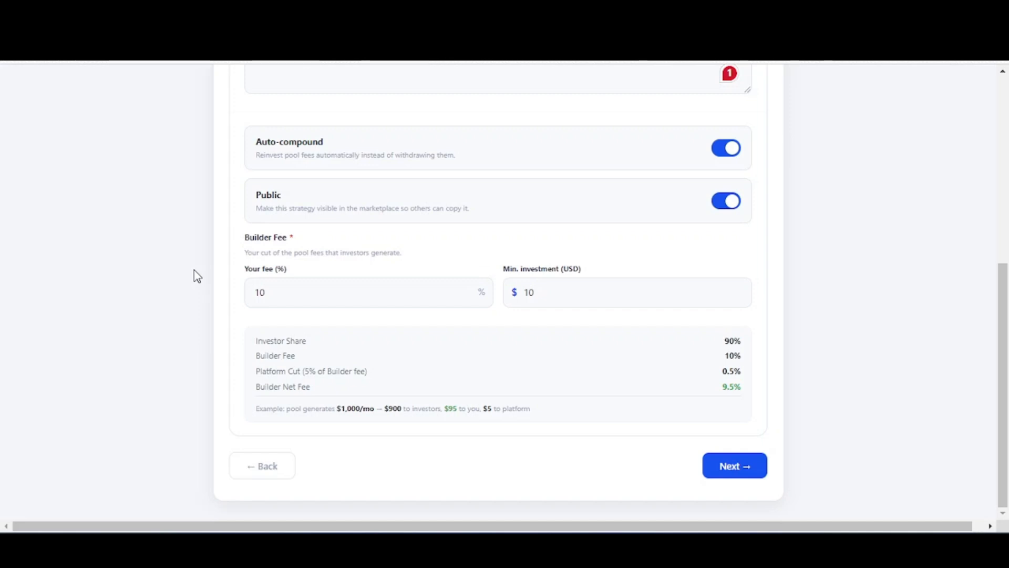
pyautogui.moveTo(258, 293); pyautogui.dragTo(247, 294)
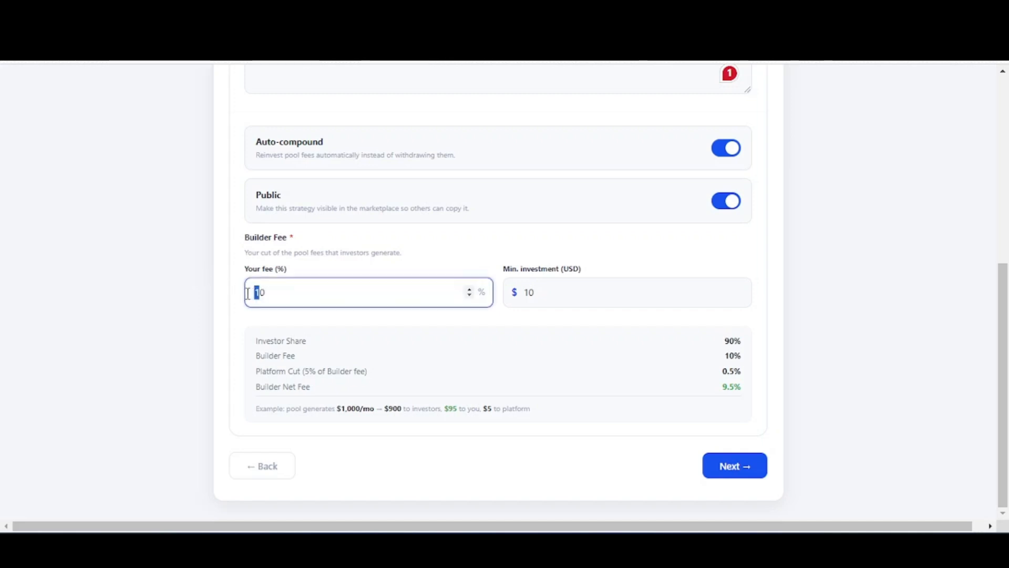
pyautogui.write('2')
pyautogui.click(198, 288)
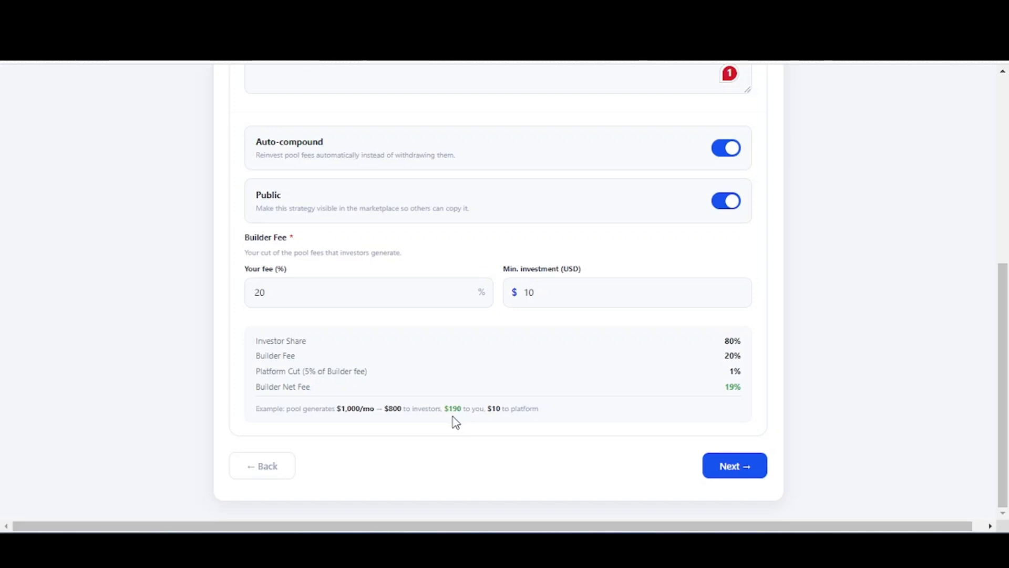
pyautogui.click(738, 473)
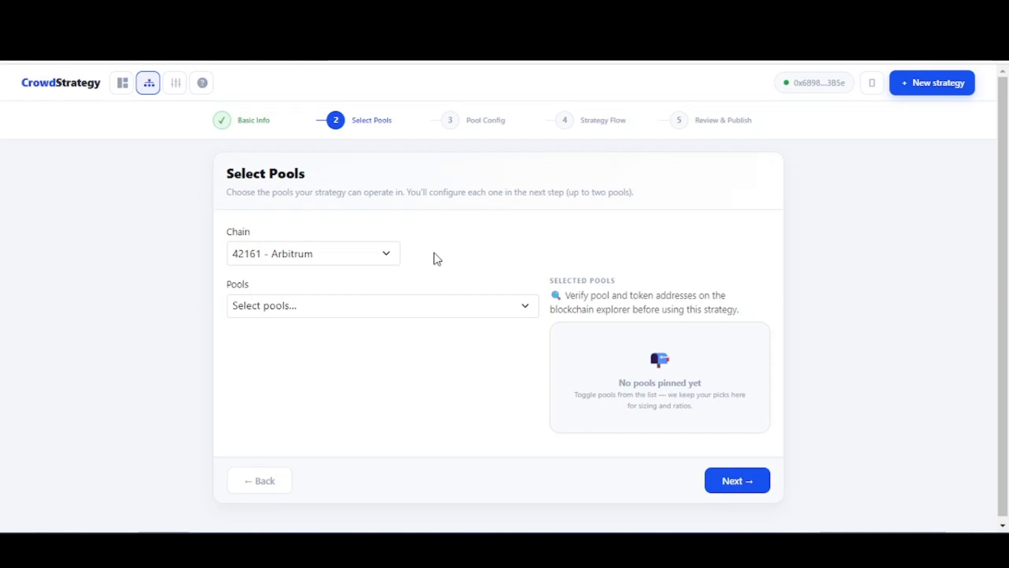
# - Choose the Arbitrum chain and select the WBTC_USDC 0.05% and WBTC_WETH 0.05% pools
pyautogui.click(373, 258)
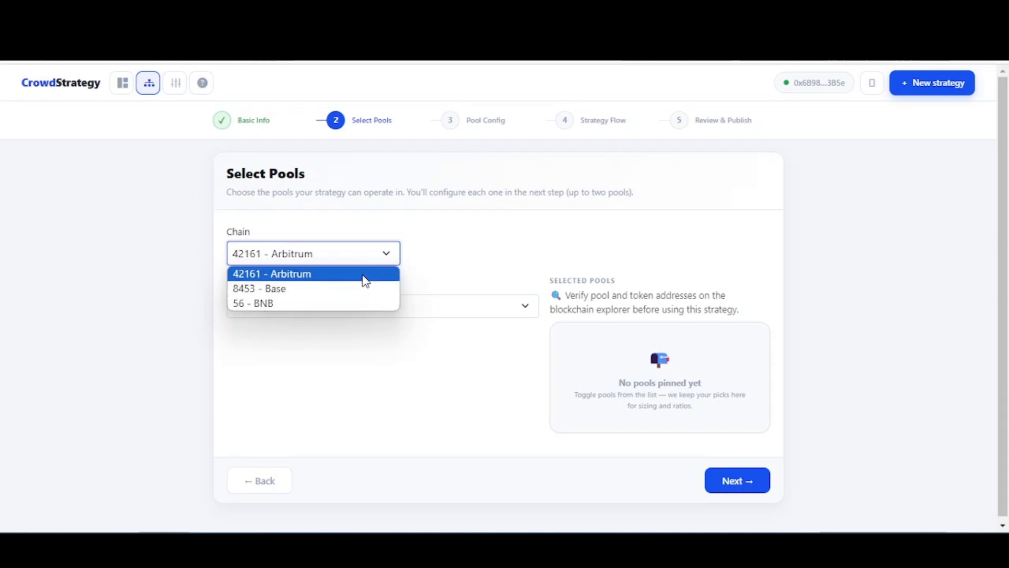
pyautogui.click(366, 275)
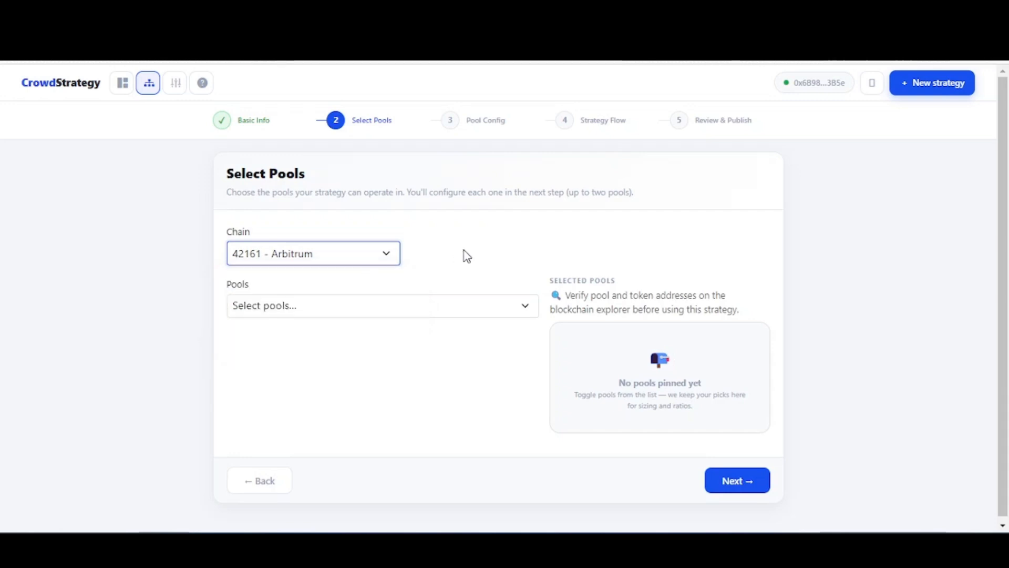
pyautogui.click(480, 307)
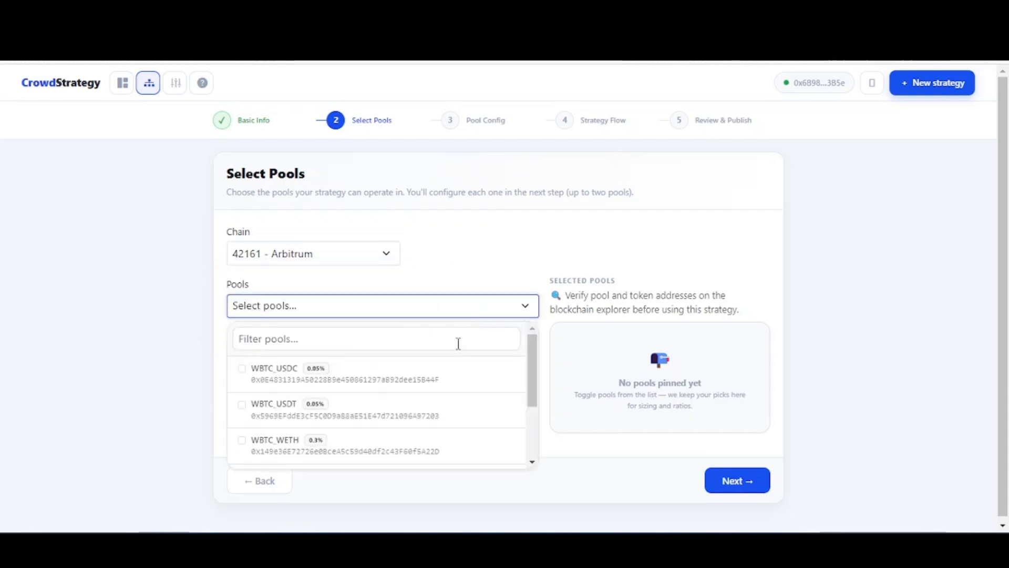
pyautogui.click(375, 375)
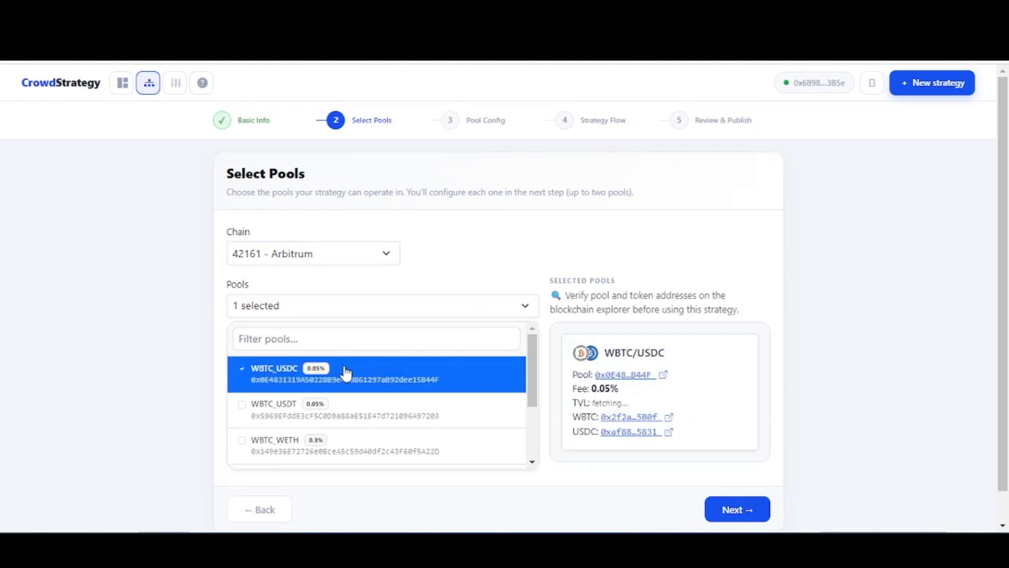
pyautogui.scroll(-2, 369, 379)
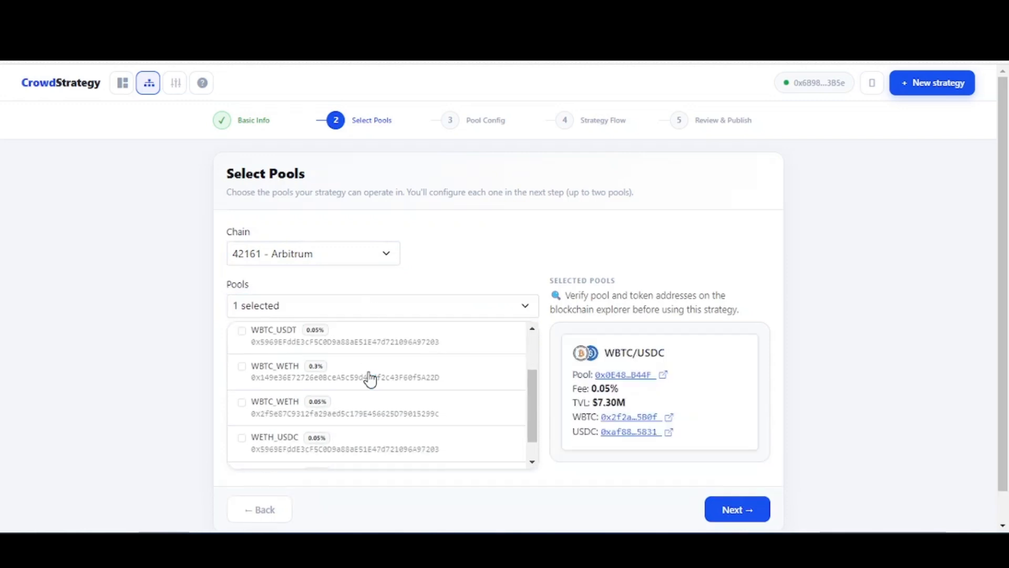
pyautogui.click(351, 407)
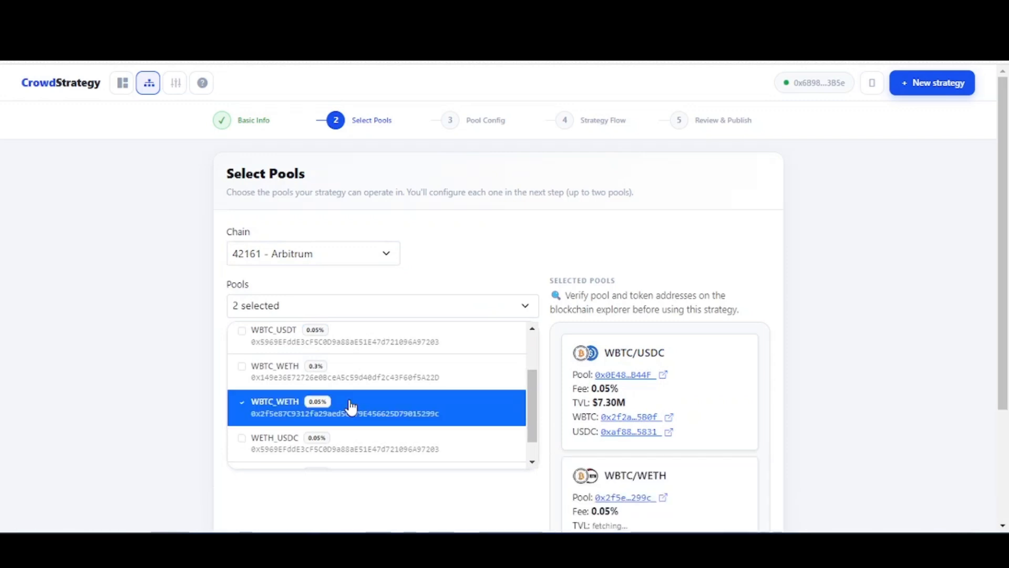
pyautogui.click(445, 306)
# - Check the TVL of both selected pools and continue to the pool configuration
pyautogui.scroll(-3, 489, 264)
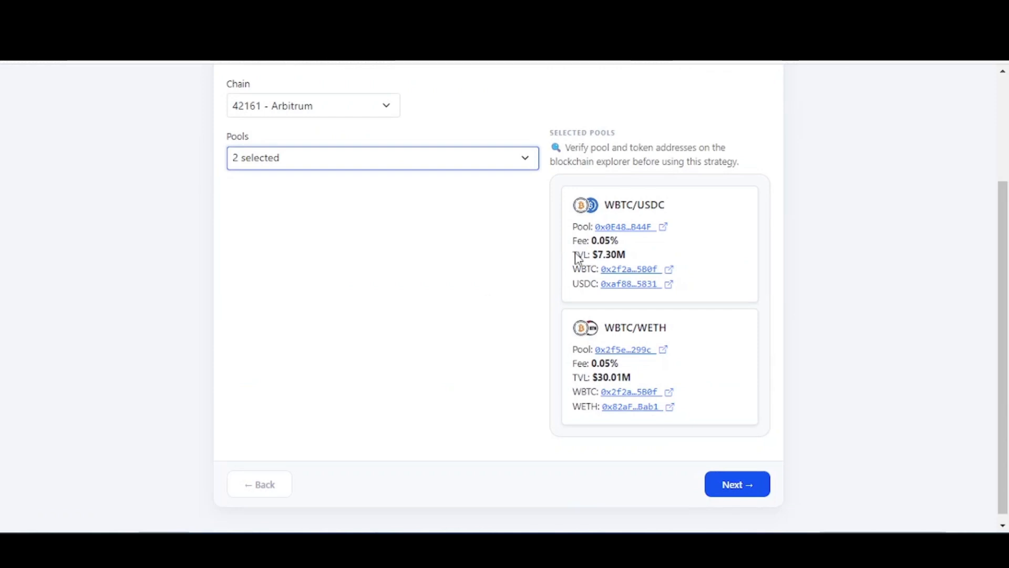
pyautogui.click(634, 259)
pyautogui.moveTo(635, 259); pyautogui.dragTo(589, 256)
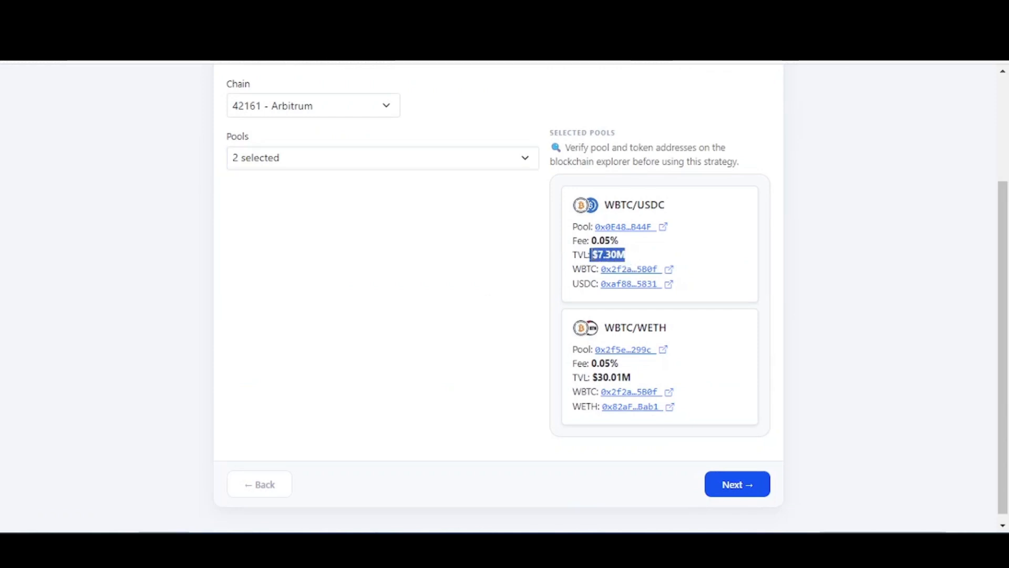
pyautogui.click(635, 372)
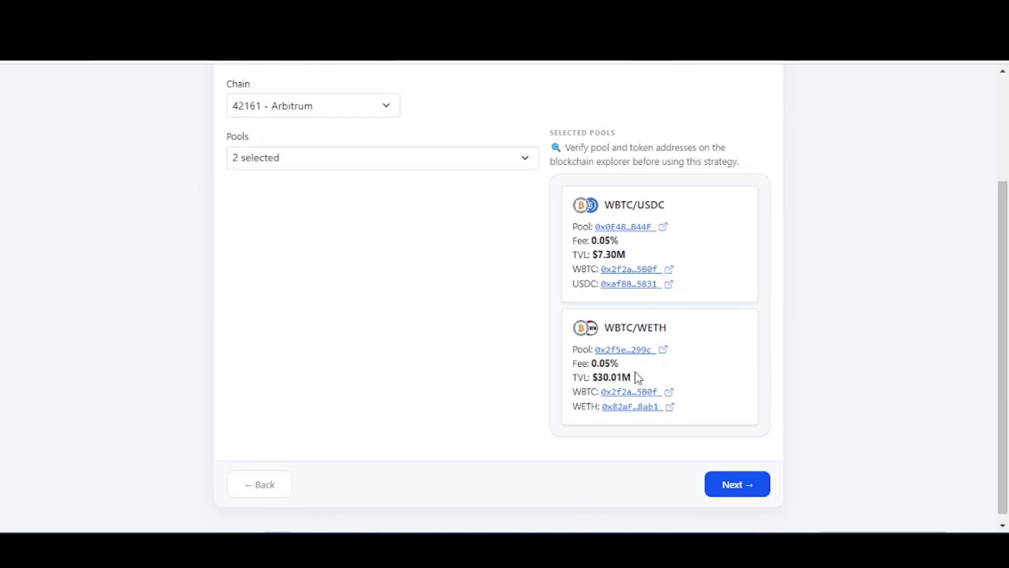
pyautogui.moveTo(644, 381); pyautogui.dragTo(591, 378)
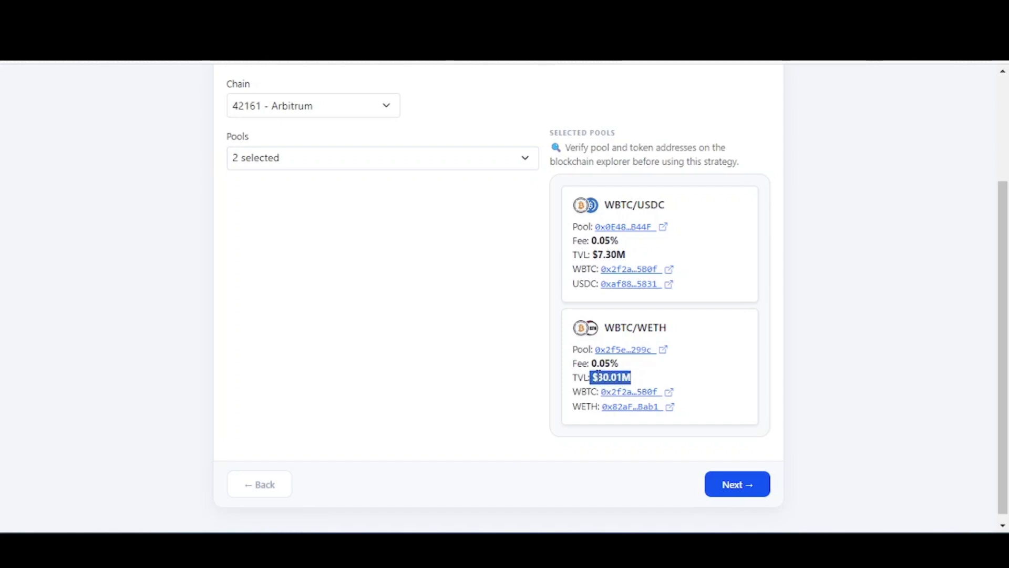
pyautogui.click(650, 371)
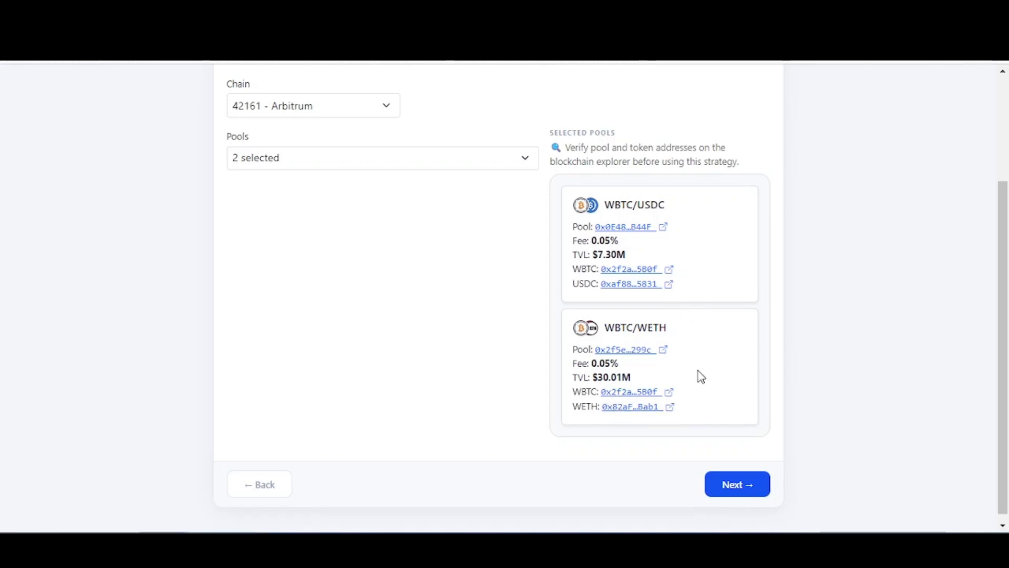
pyautogui.click(733, 490)
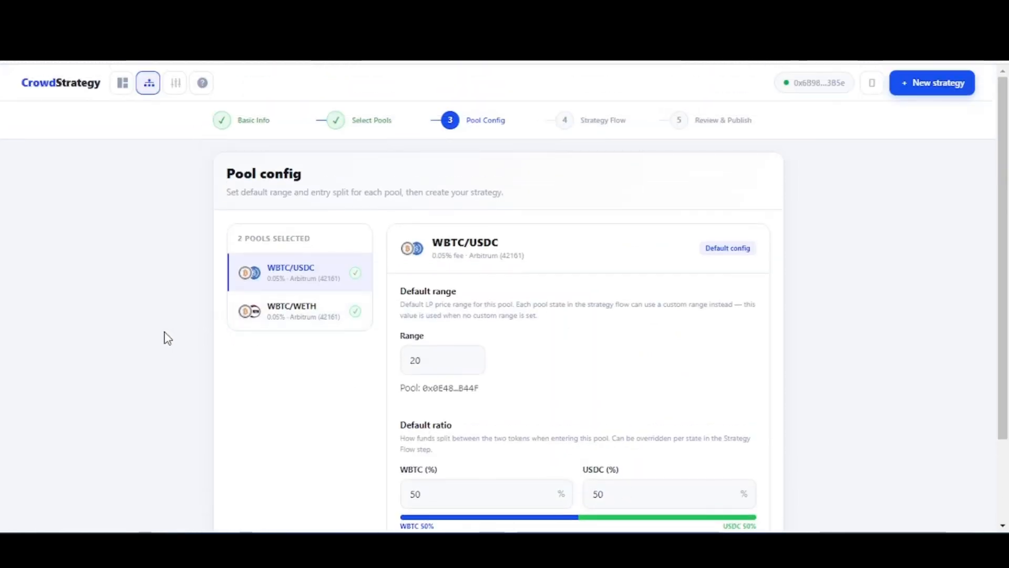
# - Set the default range of the WBTC/USDC pool to 10
pyautogui.scroll(-2, 167, 338)
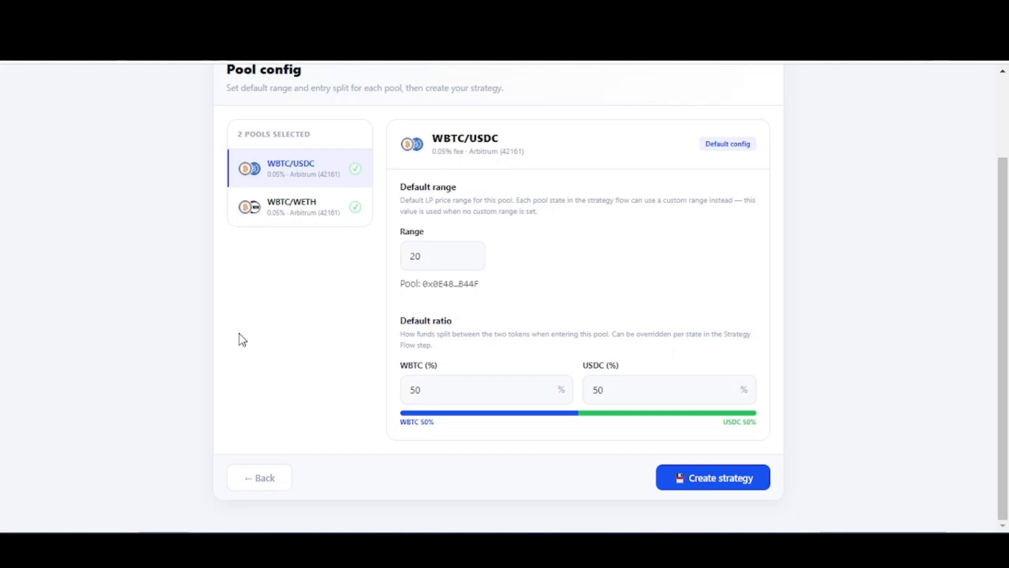
pyautogui.click(414, 257)
pyautogui.press('BackSpace')
pyautogui.write('1')
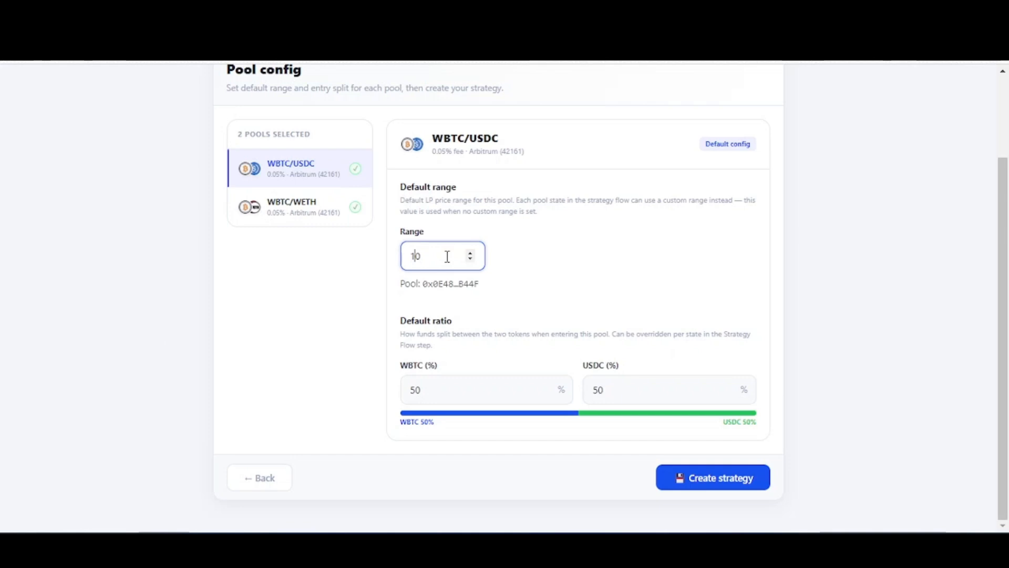
pyautogui.click(518, 263)
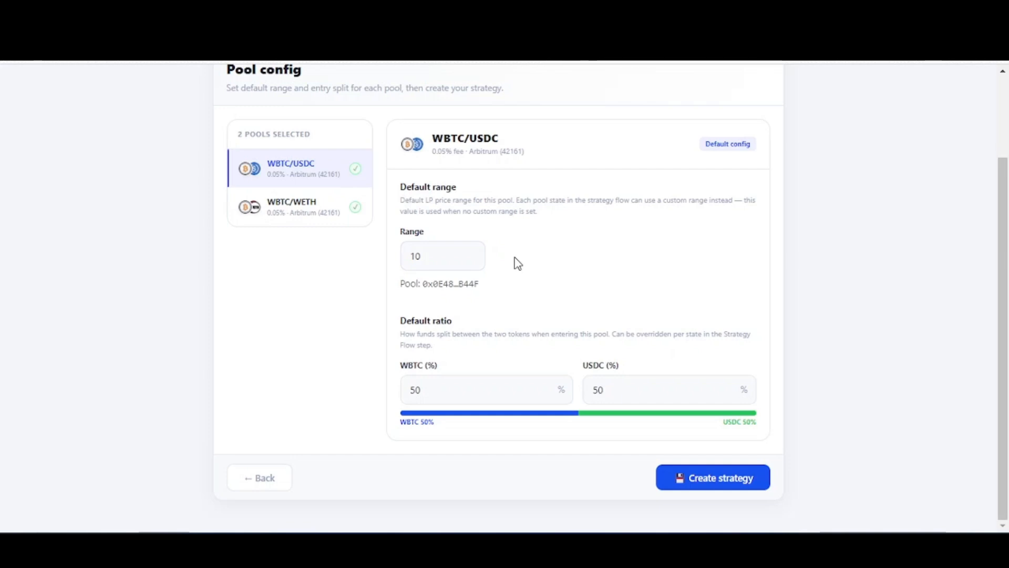
# - Set the WBTC share of the WBTC/USDC pool's default ratio to 60%
pyautogui.click(440, 395)
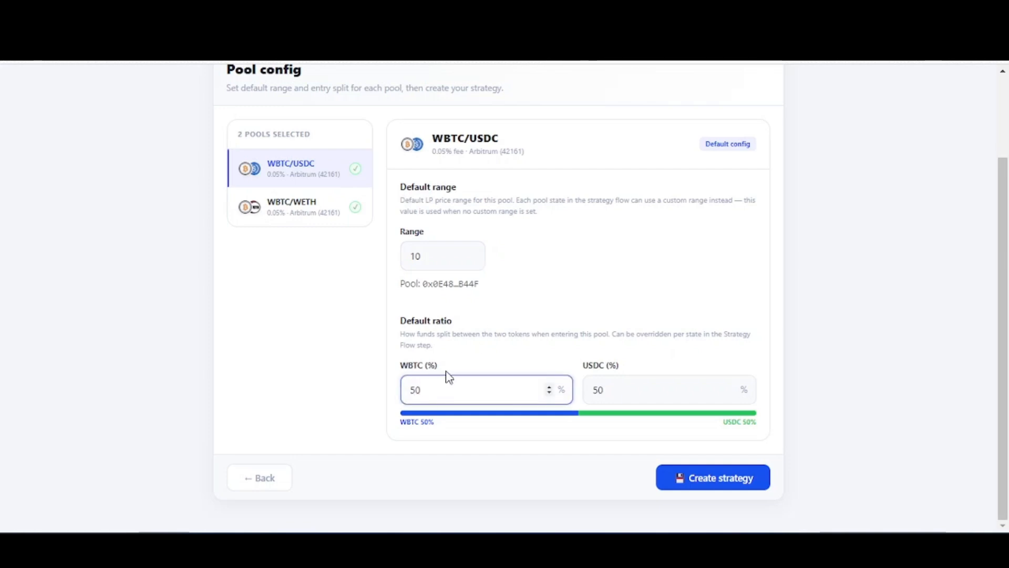
pyautogui.press('BackSpace')
pyautogui.press('BackSpace')
pyautogui.write('60')
pyautogui.click(513, 444)
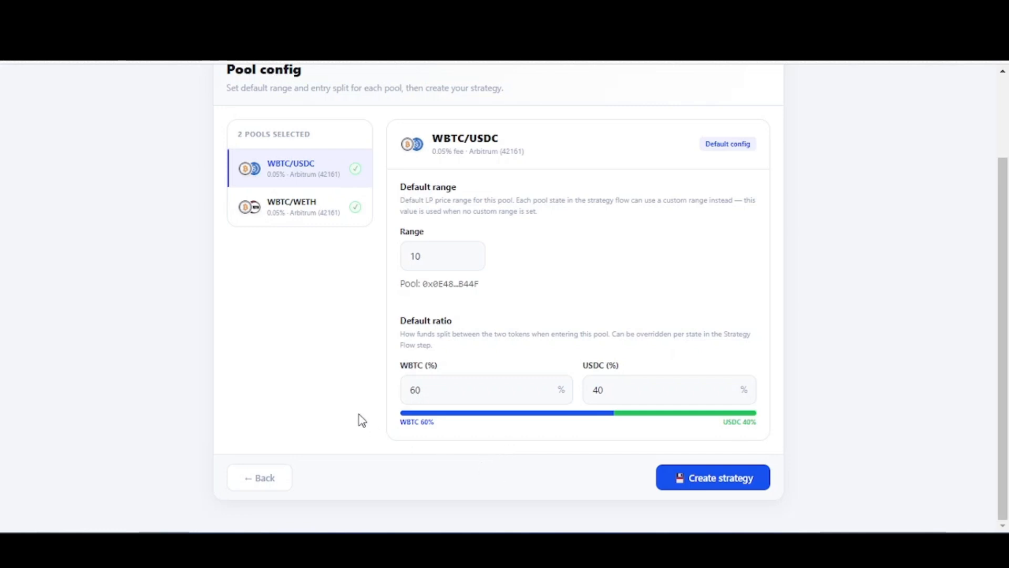
# - Set the default range of the WBTC/WETH pool to 10 and create the strategy
pyautogui.click(303, 206)
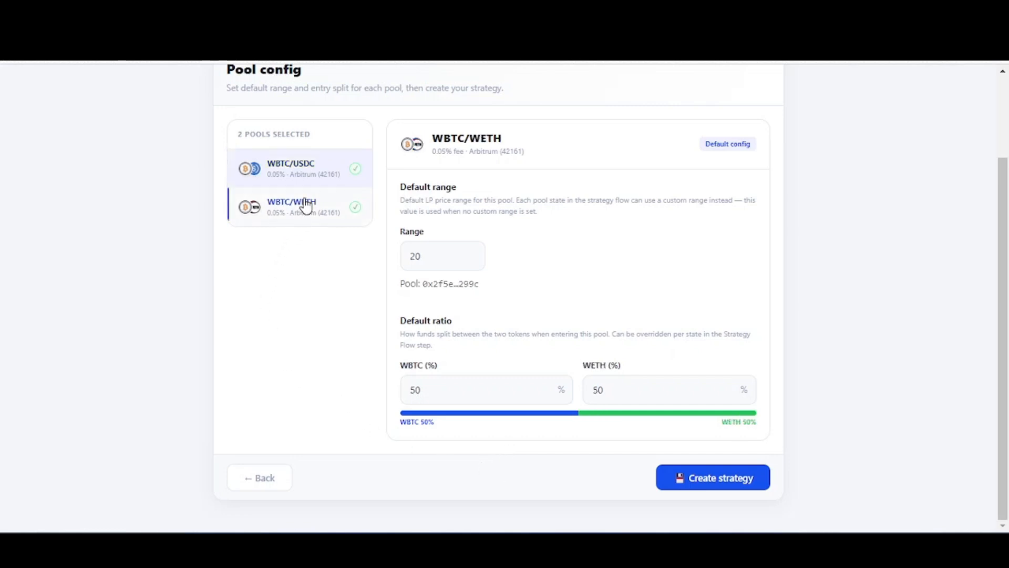
pyautogui.click(415, 253)
pyautogui.press('BackSpace')
pyautogui.write('1')
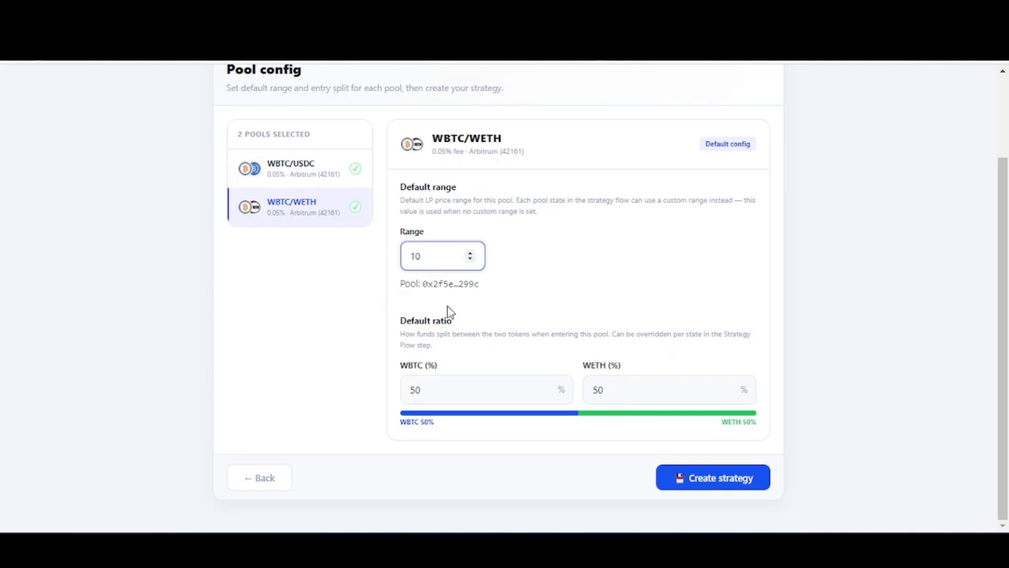
pyautogui.click(518, 298)
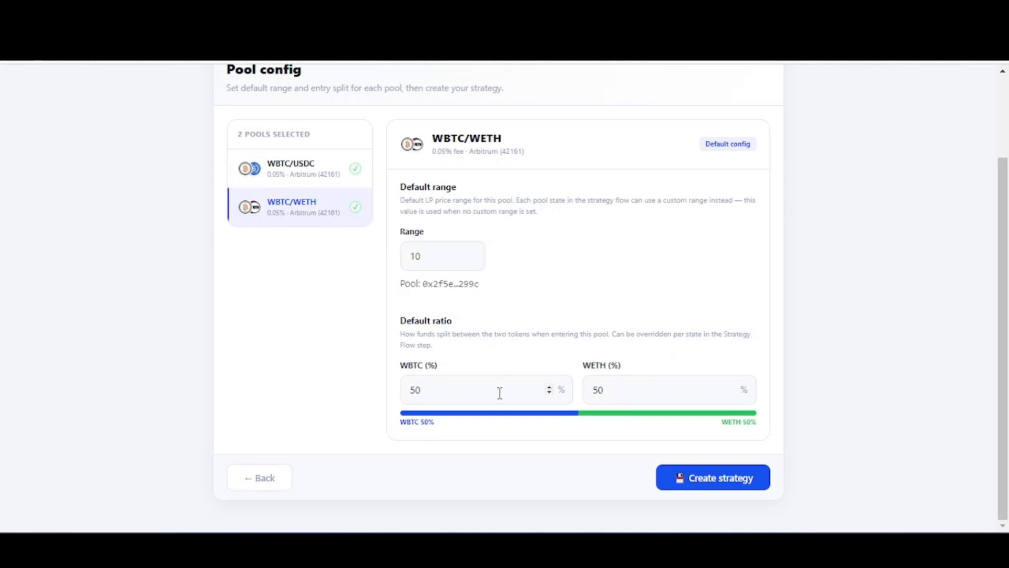
pyautogui.click(715, 478)
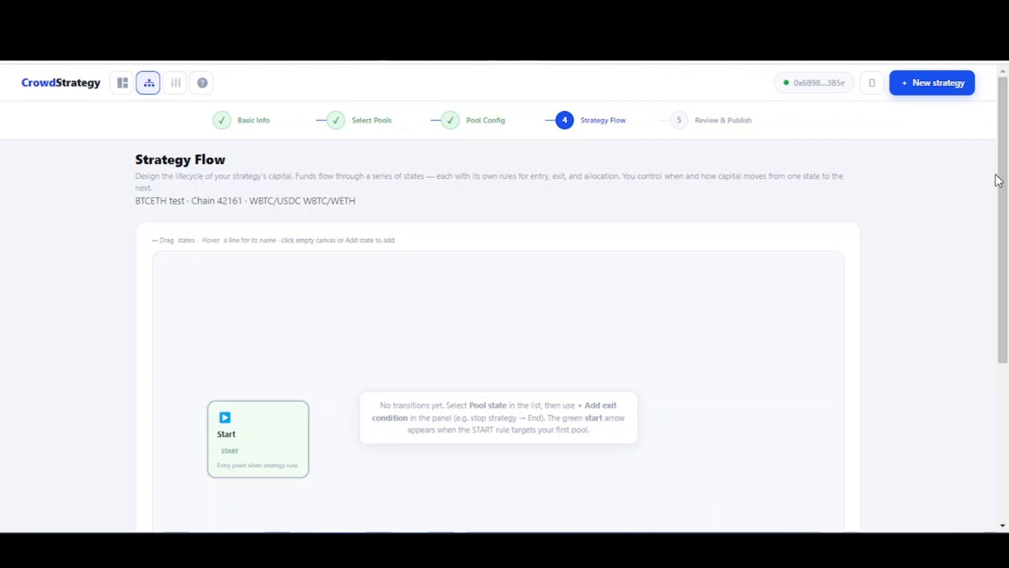
# - Add a standard pool state named "BTCETH" to the strategy flow
pyautogui.moveTo(1000, 180); pyautogui.dragTo(1008, 261)
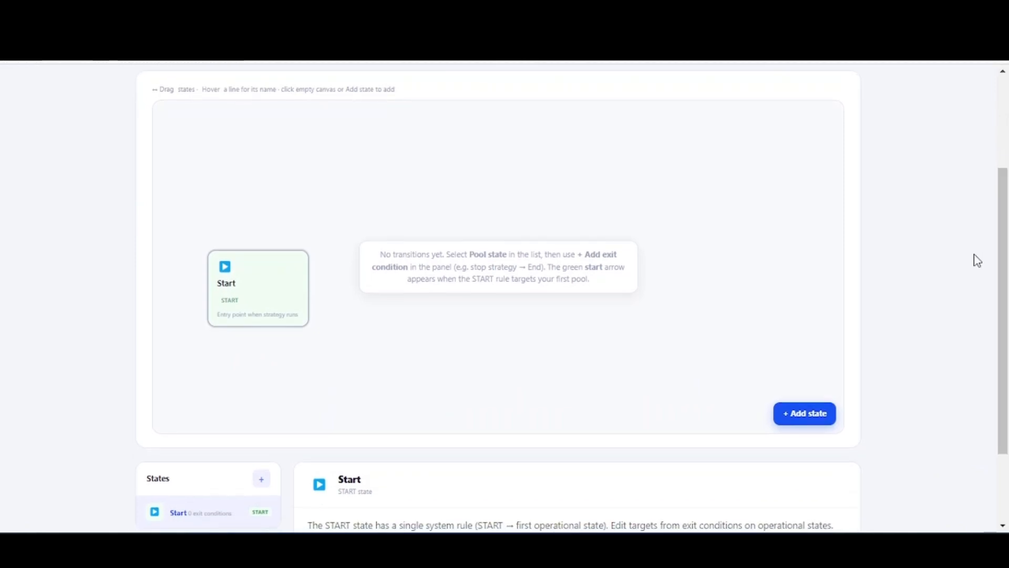
pyautogui.scroll(-2, 977, 260)
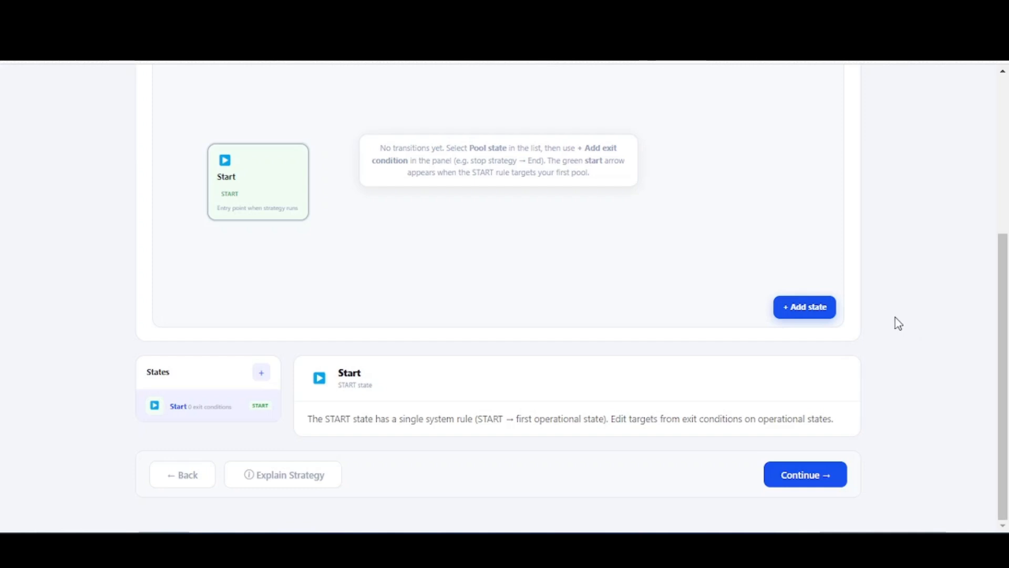
pyautogui.click(807, 309)
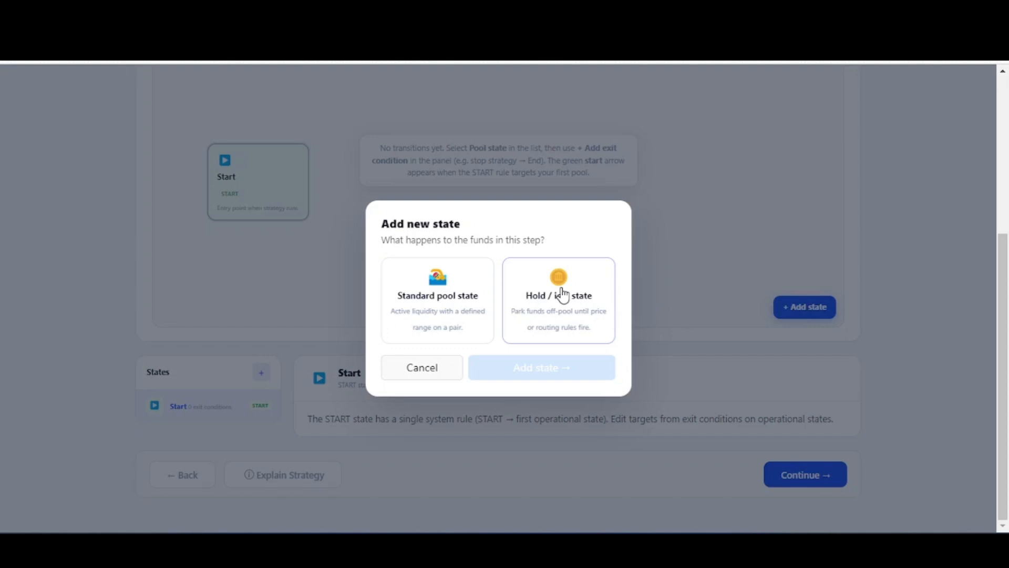
pyautogui.click(461, 283)
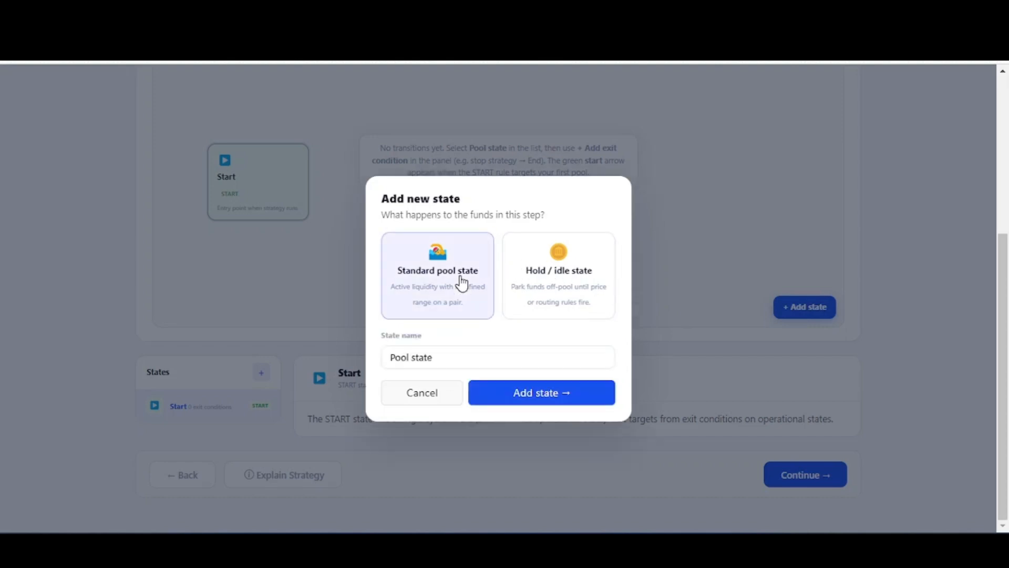
pyautogui.doubleClick(460, 356)
pyautogui.tripleClick(460, 356)
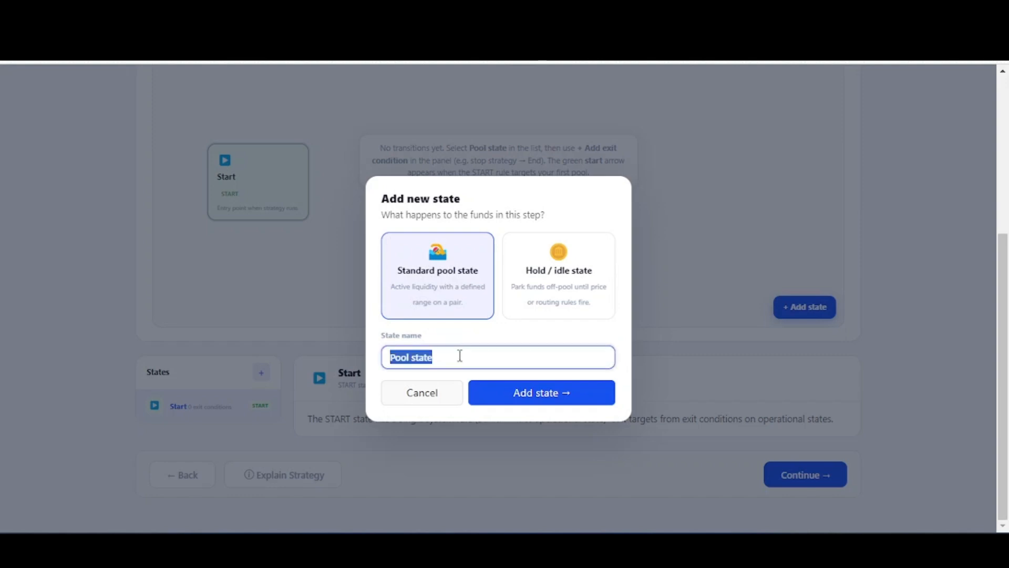
pyautogui.write('B')
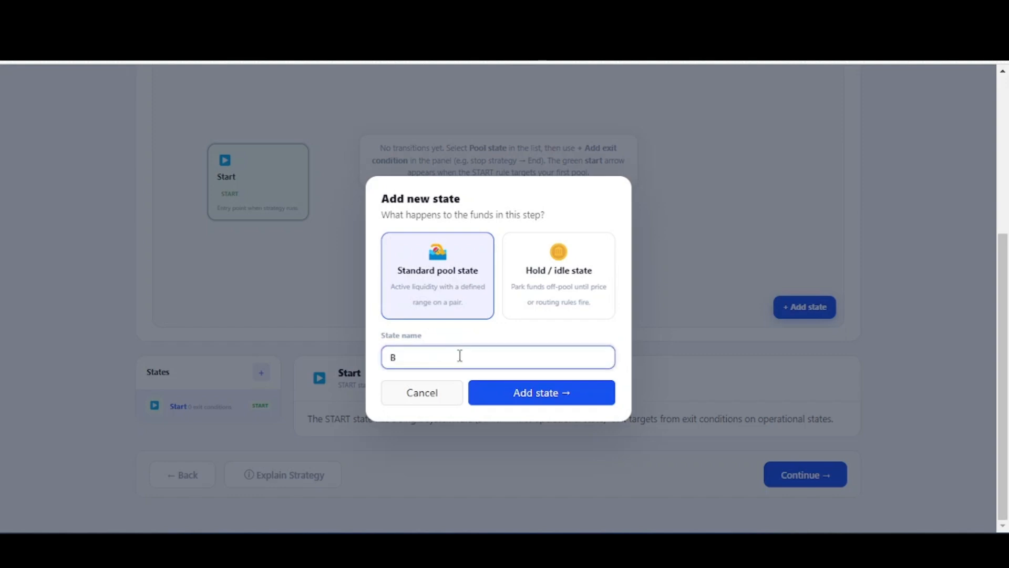
pyautogui.write('TCETH')
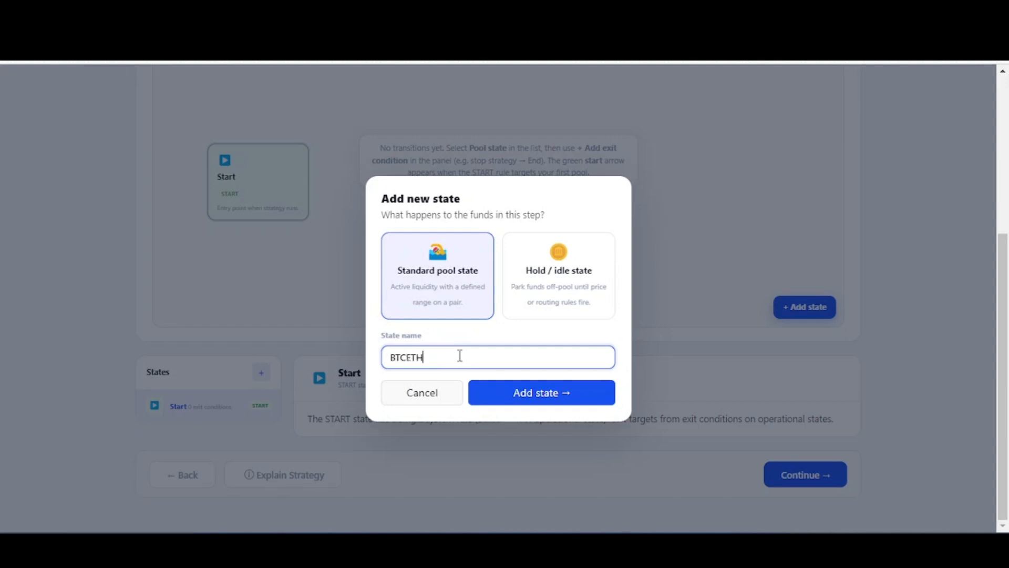
pyautogui.click(552, 398)
# - Assign the WBTC/WETH pool to the BTCETH state
pyautogui.scroll(-4, 562, 352)
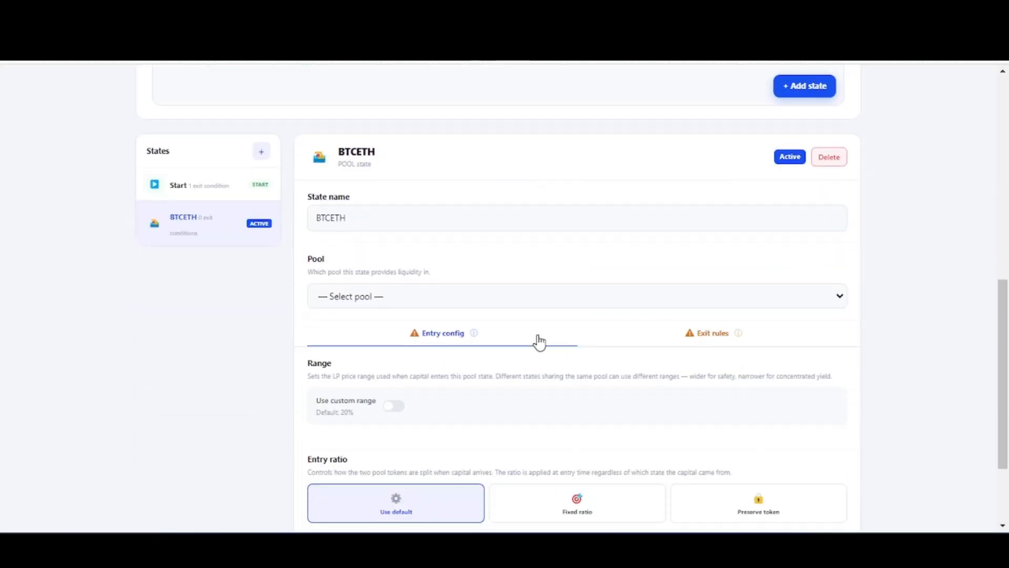
pyautogui.click(430, 298)
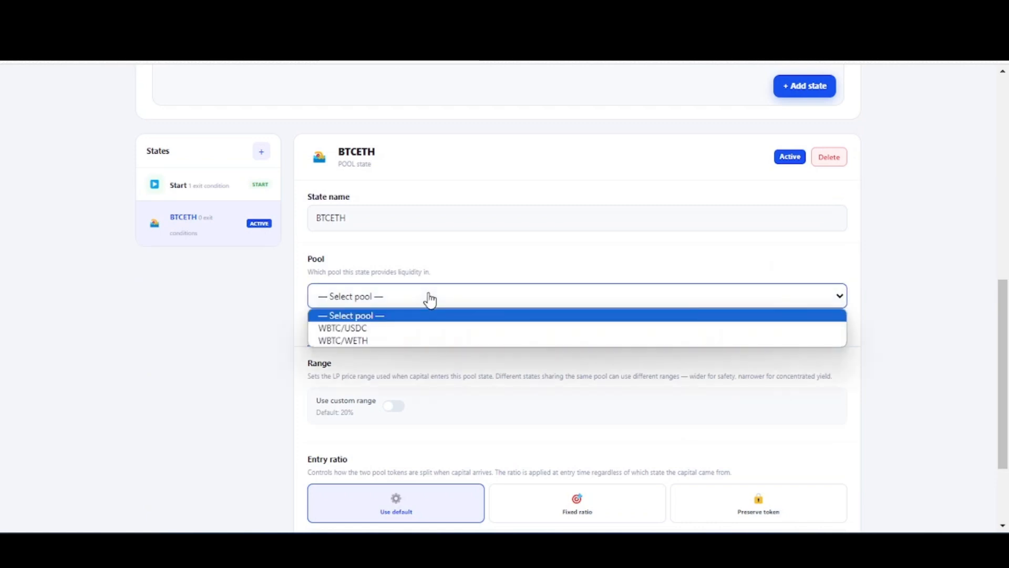
pyautogui.click(401, 340)
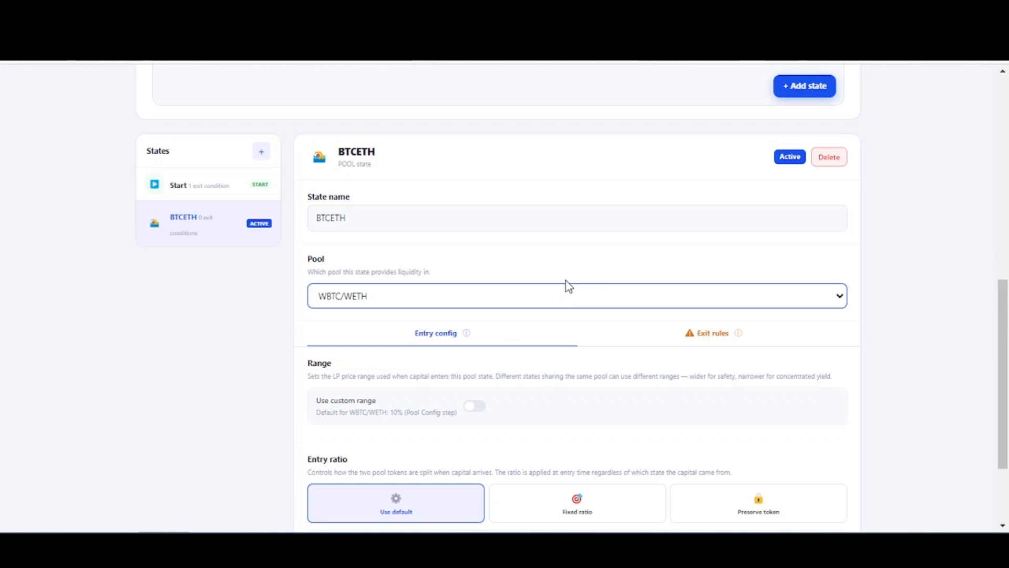
# - Try out the custom range and fixed entry ratio for the BTCETH state, restoring the default range and ratio
pyautogui.scroll(-2, 564, 257)
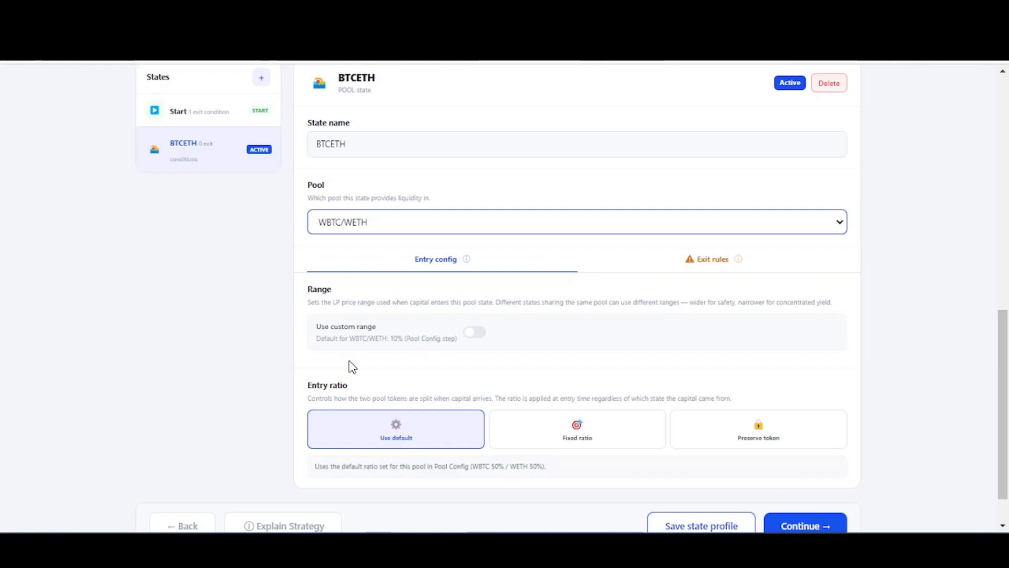
pyautogui.click(475, 333)
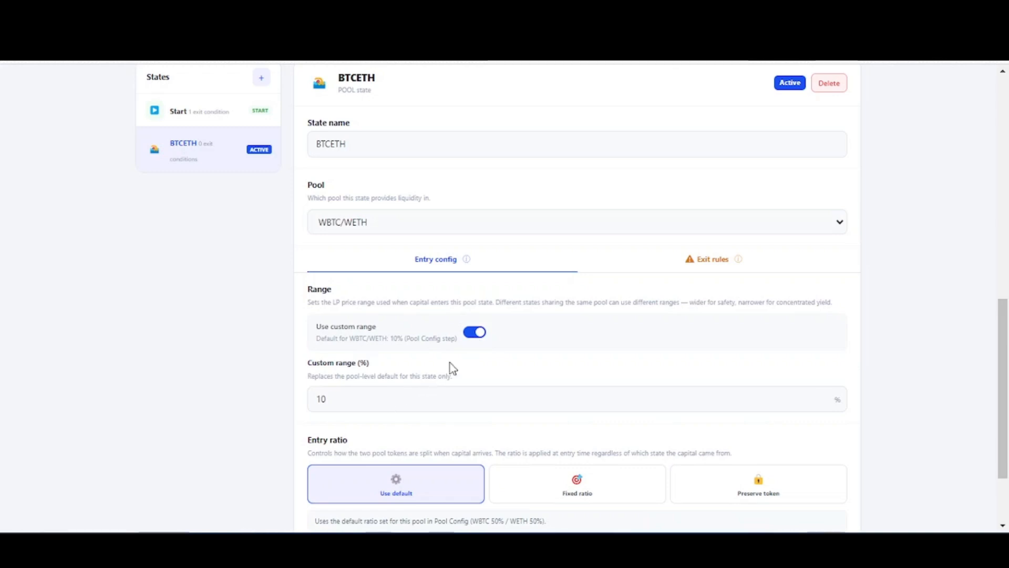
pyautogui.click(476, 333)
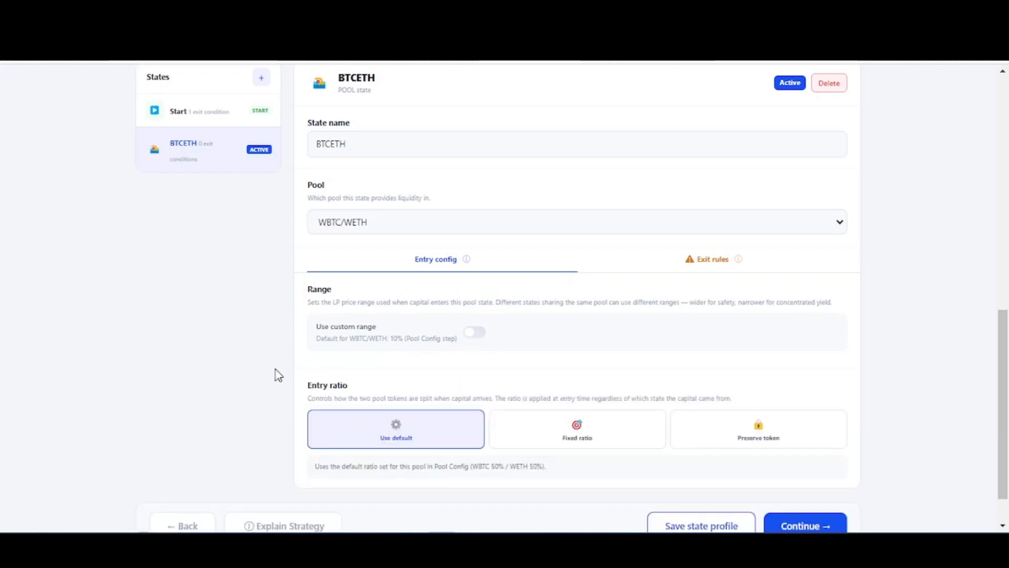
pyautogui.click(579, 443)
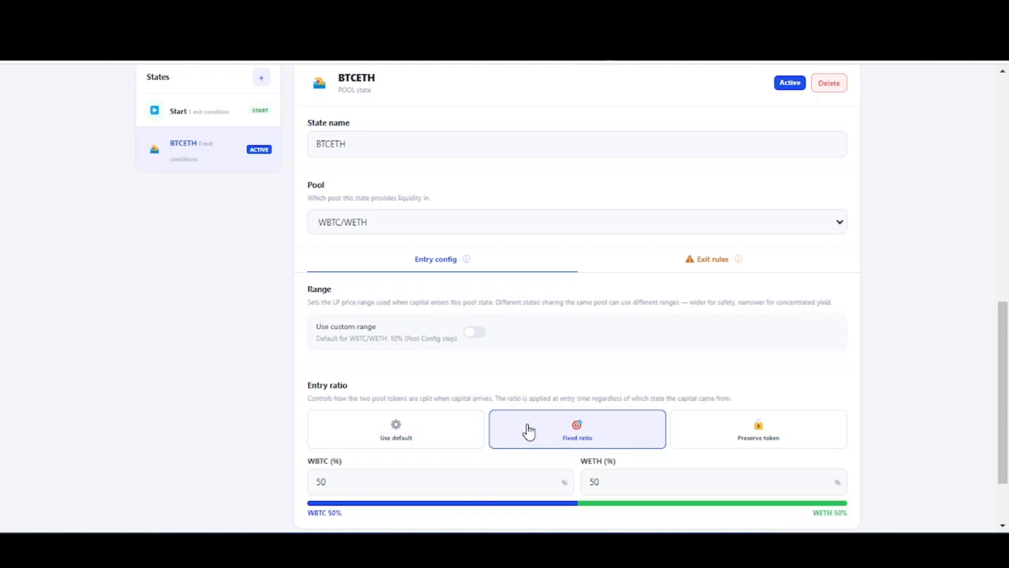
pyautogui.click(467, 428)
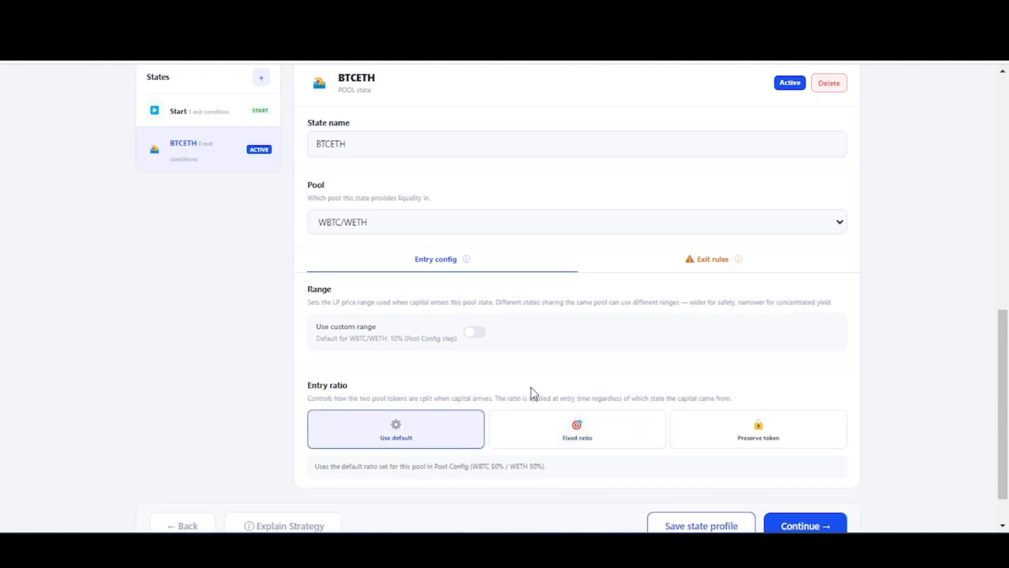
# - Add a price-based exit condition to the BTCETH state and set its candle to 5m
pyautogui.click(710, 267)
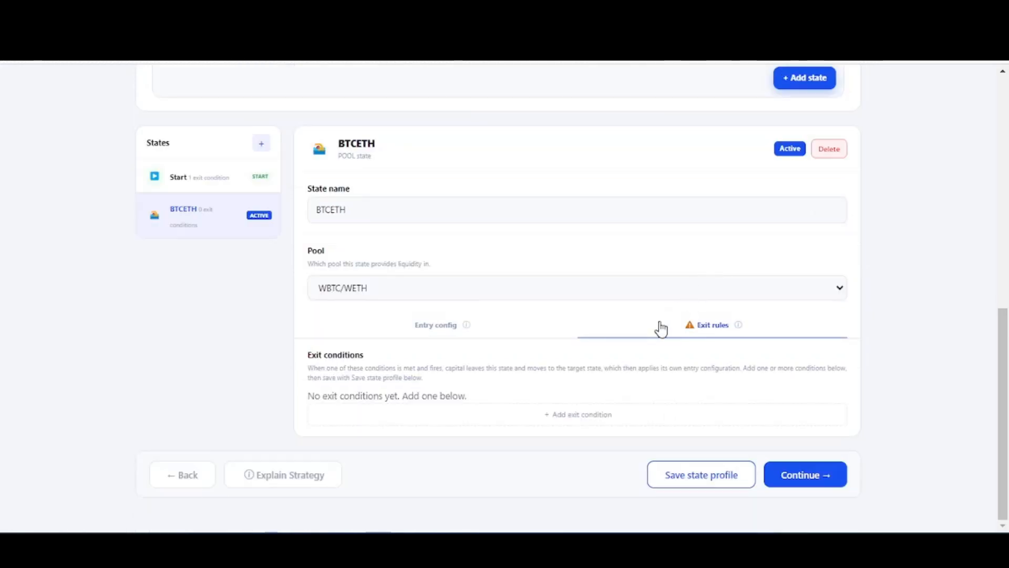
pyautogui.click(586, 419)
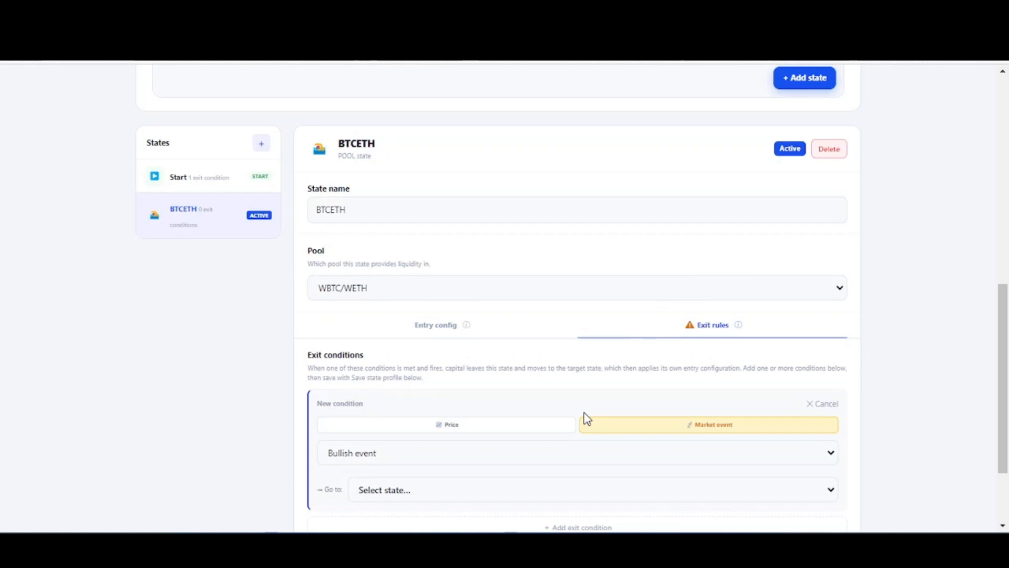
pyautogui.scroll(-2, 581, 362)
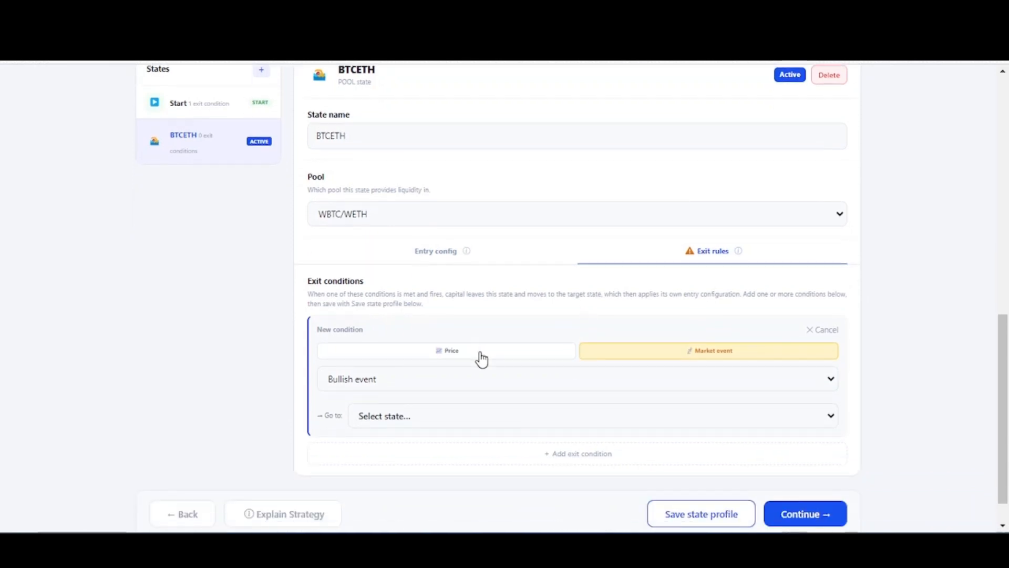
pyautogui.click(481, 359)
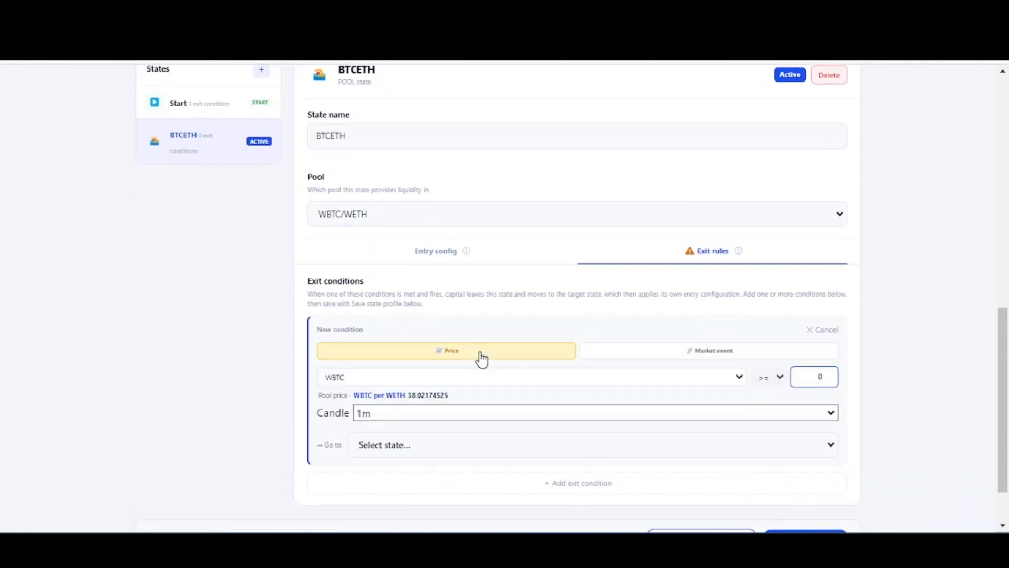
pyautogui.click(606, 353)
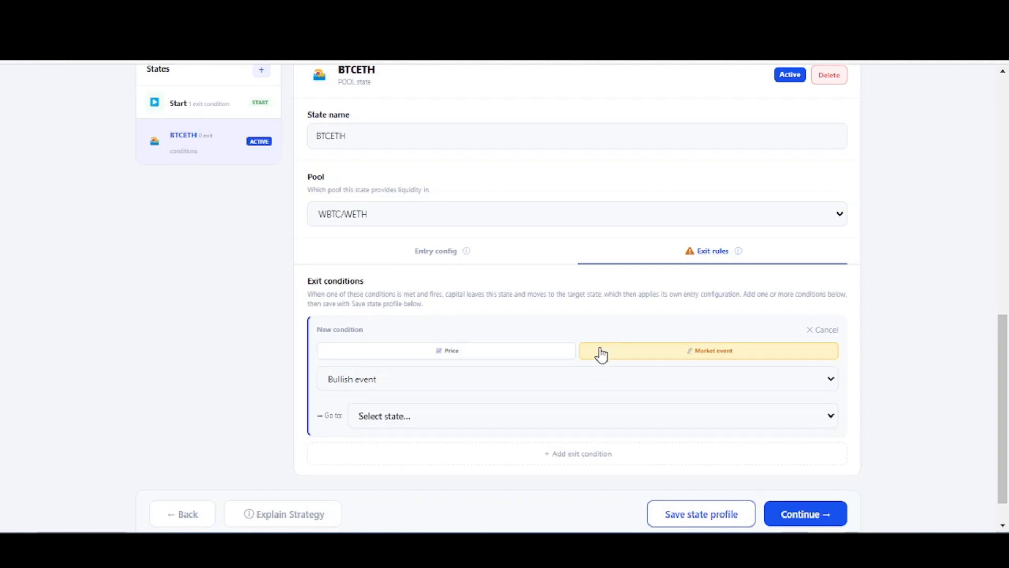
pyautogui.click(549, 354)
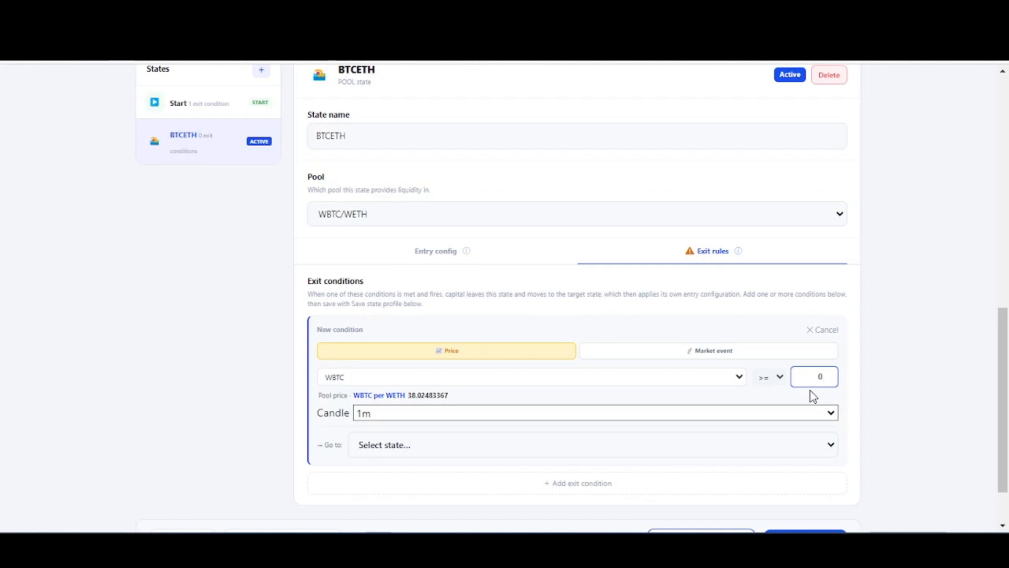
pyautogui.click(713, 415)
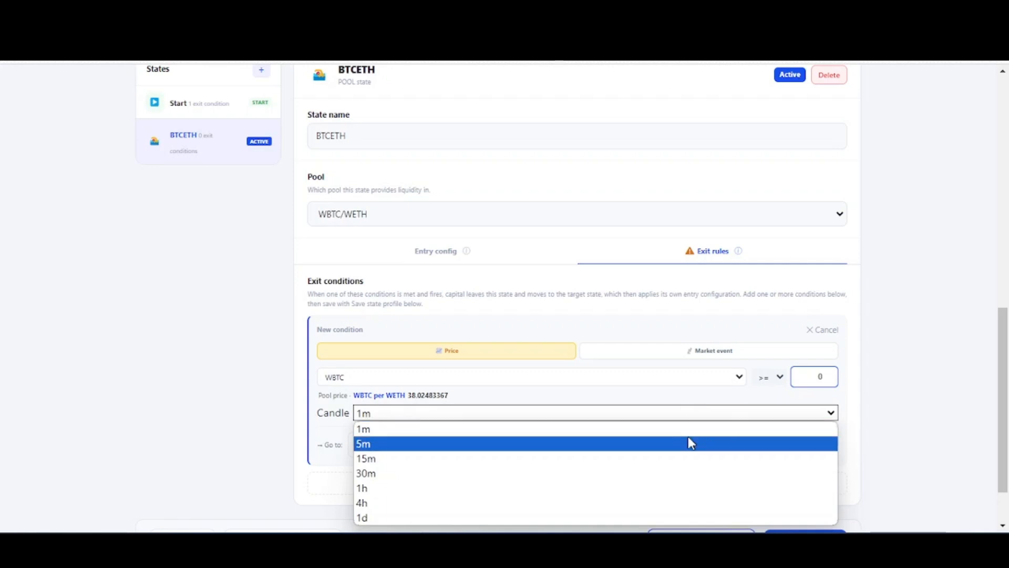
pyautogui.click(691, 443)
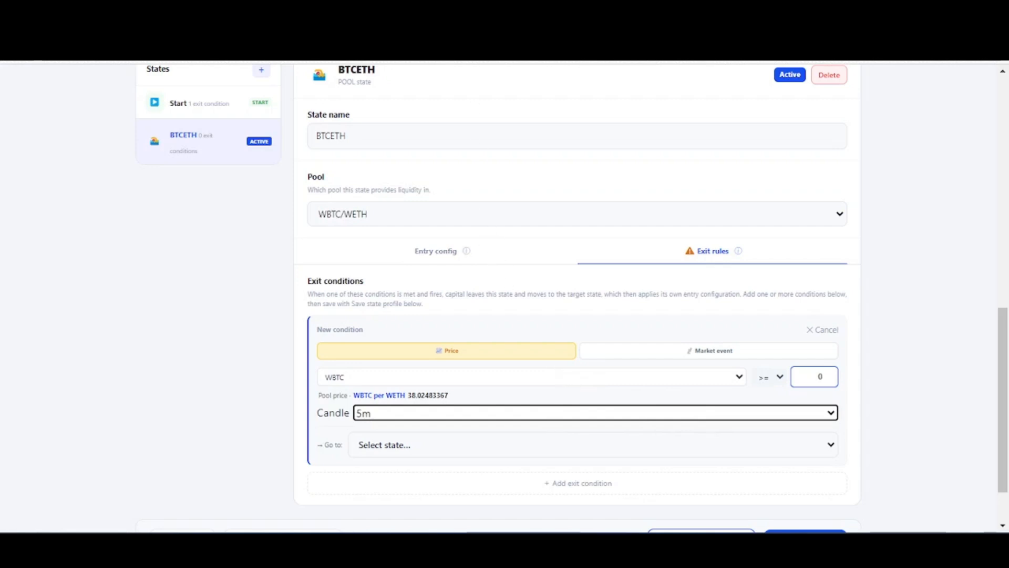
pyautogui.click(463, 10)
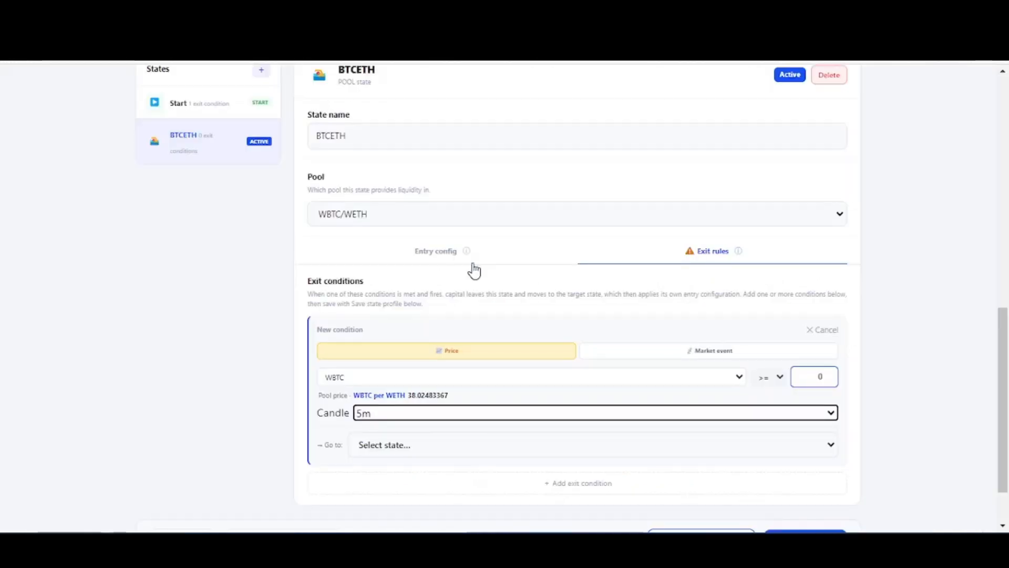
# - Check the market event types offered for the exit condition and switch back to the price type
pyautogui.click(684, 357)
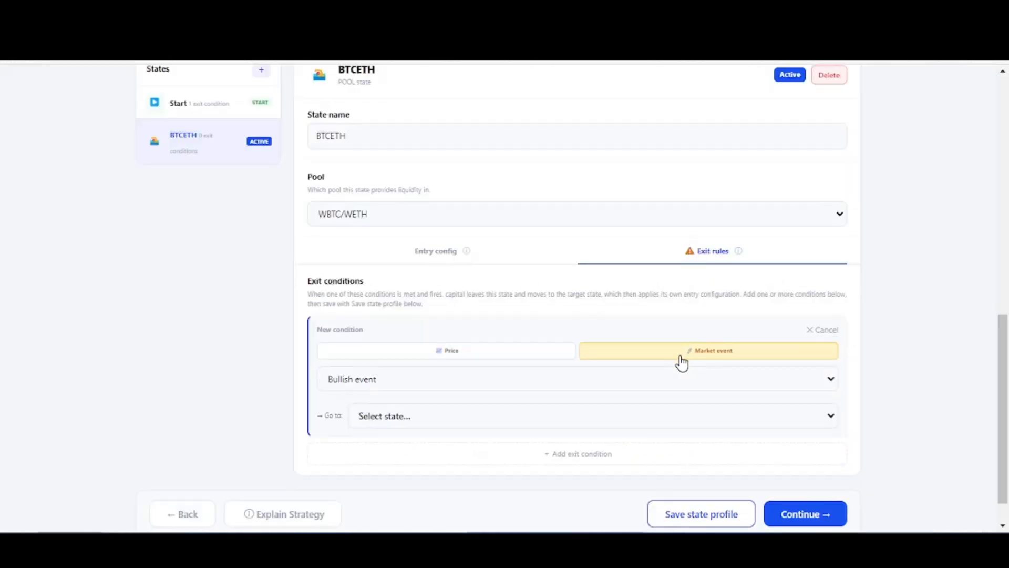
pyautogui.click(688, 377)
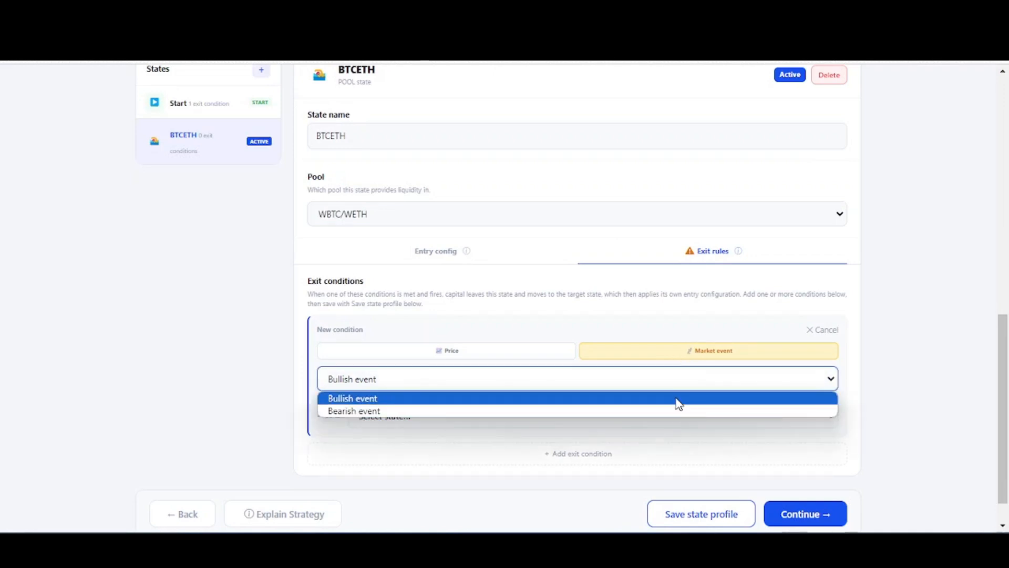
pyautogui.click(823, 384)
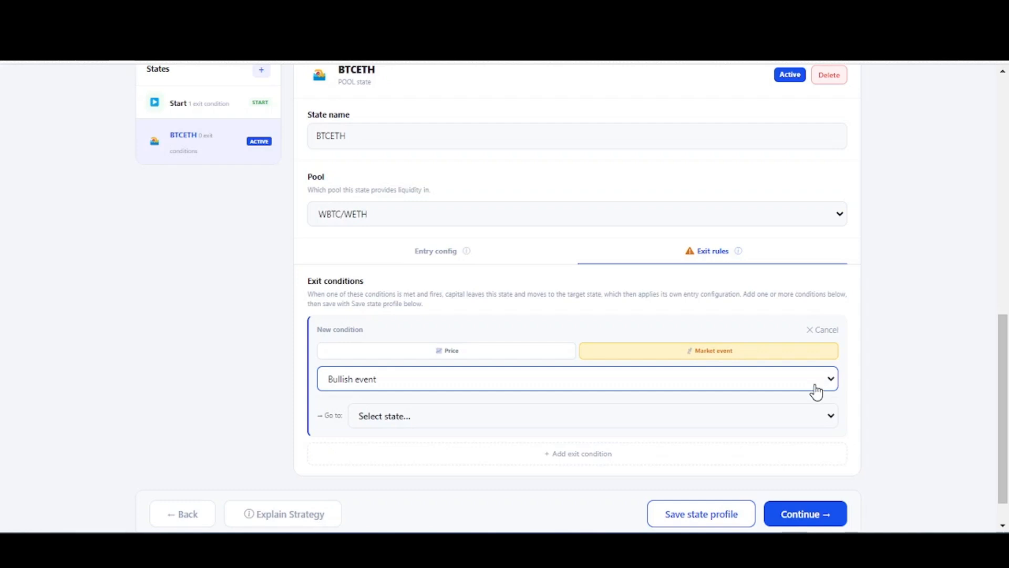
pyautogui.click(518, 352)
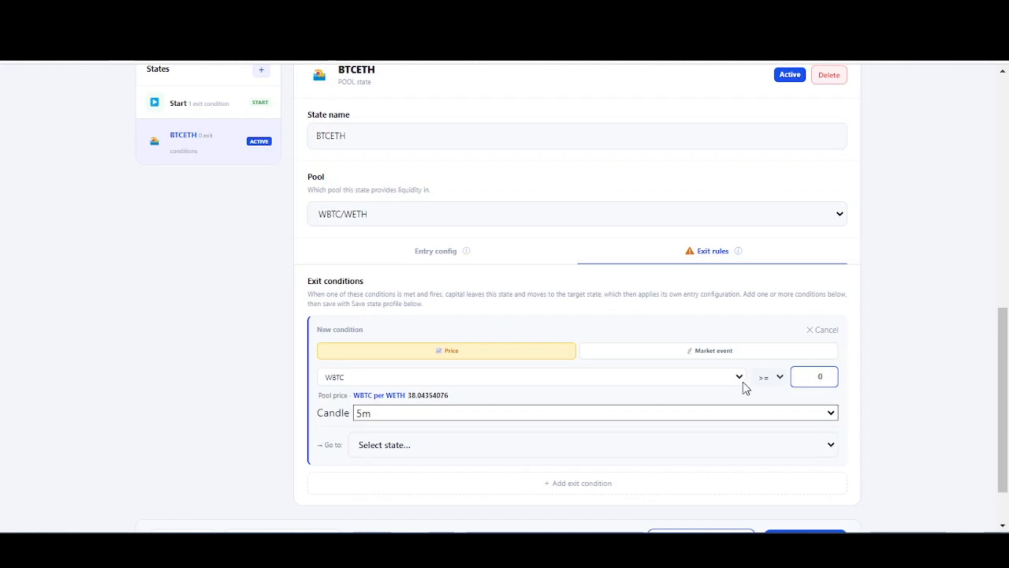
# - Set the price exit condition to trigger when WETH is >= 0.027
pyautogui.click(717, 376)
pyautogui.click(692, 396)
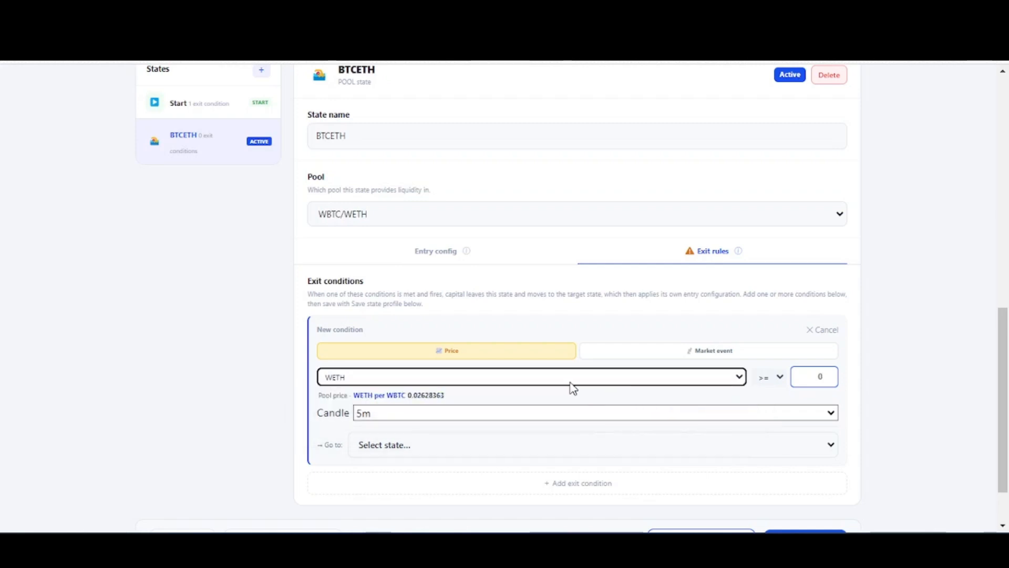
pyautogui.click(814, 378)
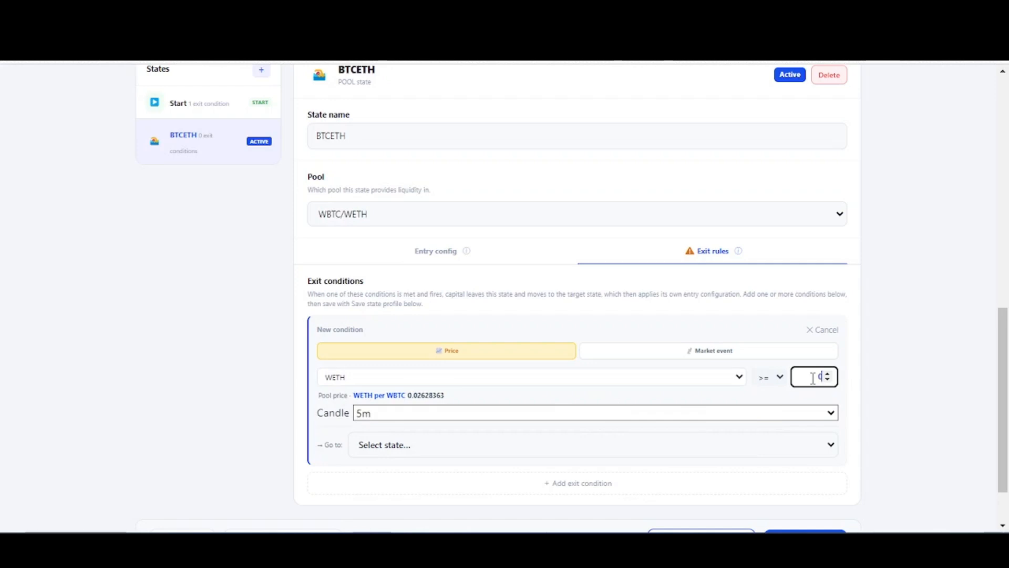
pyautogui.write('.027')
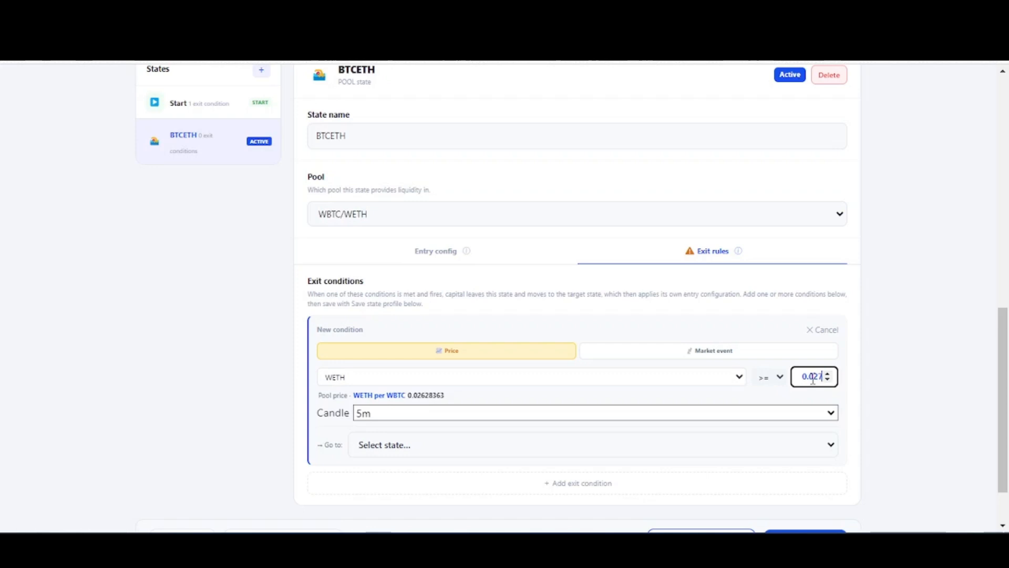
pyautogui.click(889, 362)
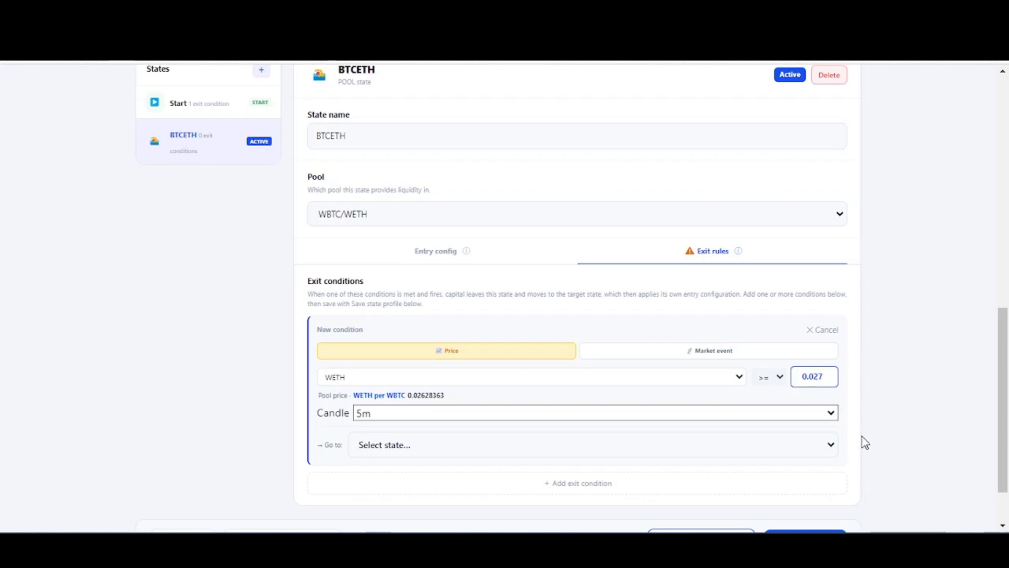
# - Create a standard pool state named "BTCUSDC top side" as the exit condition's target and save the state profile
pyautogui.click(744, 450)
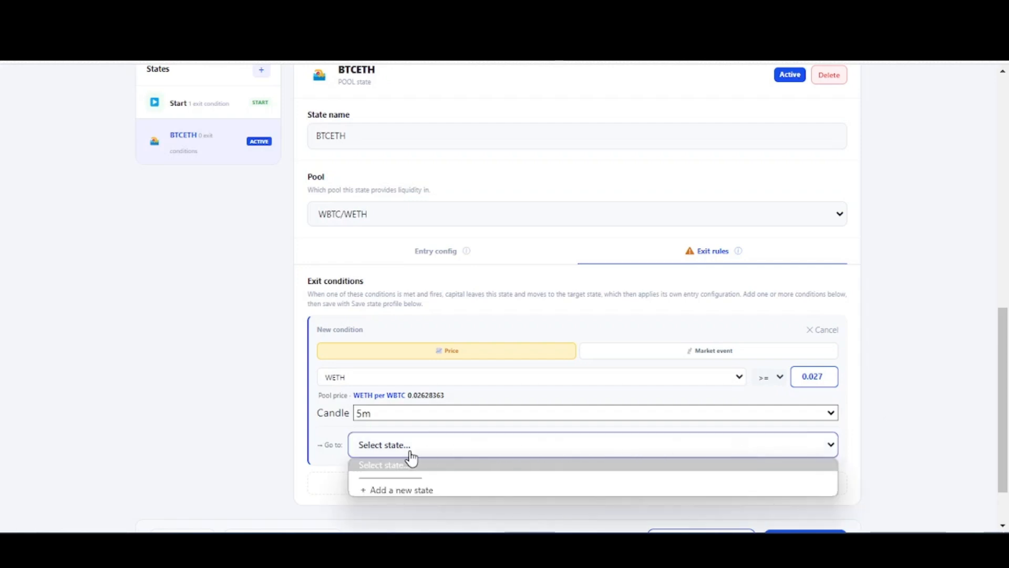
pyautogui.click(421, 491)
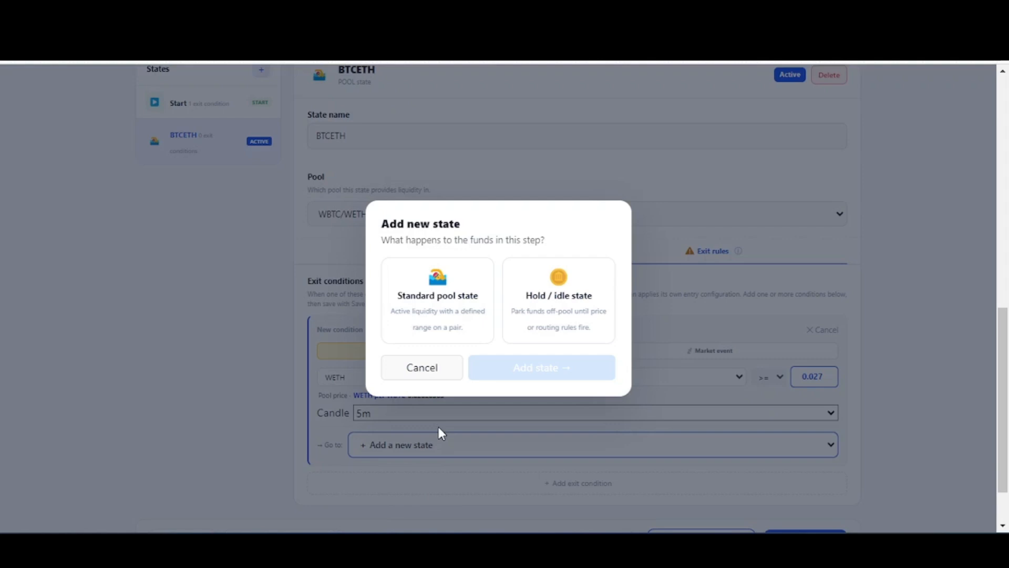
pyautogui.click(470, 285)
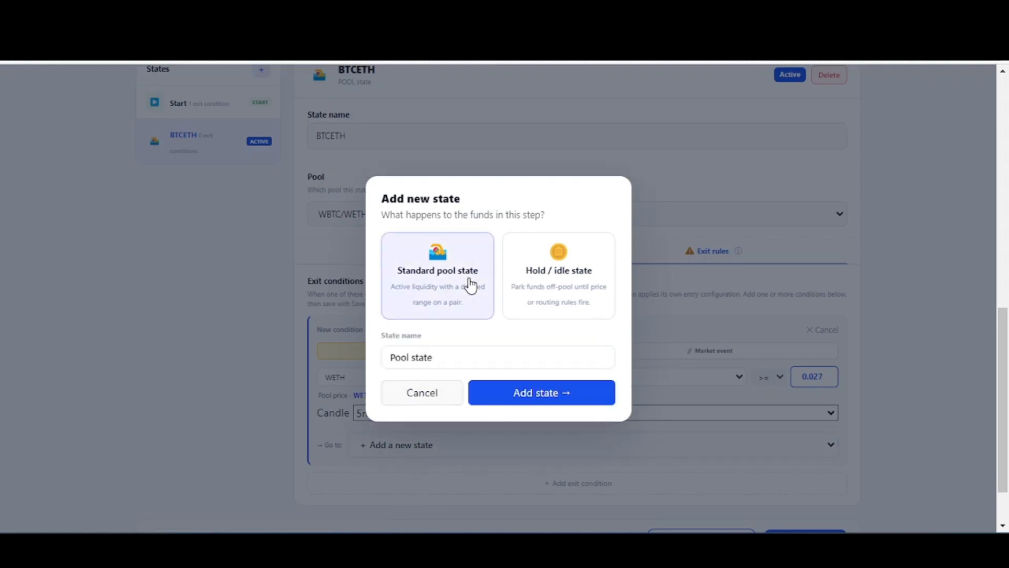
pyautogui.doubleClick(451, 357)
pyautogui.press('BackSpace')
pyautogui.press('BackSpace')
pyautogui.press('BackSpace')
pyautogui.press('BackSpace')
pyautogui.press('BackSpace')
pyautogui.press('BackSpace')
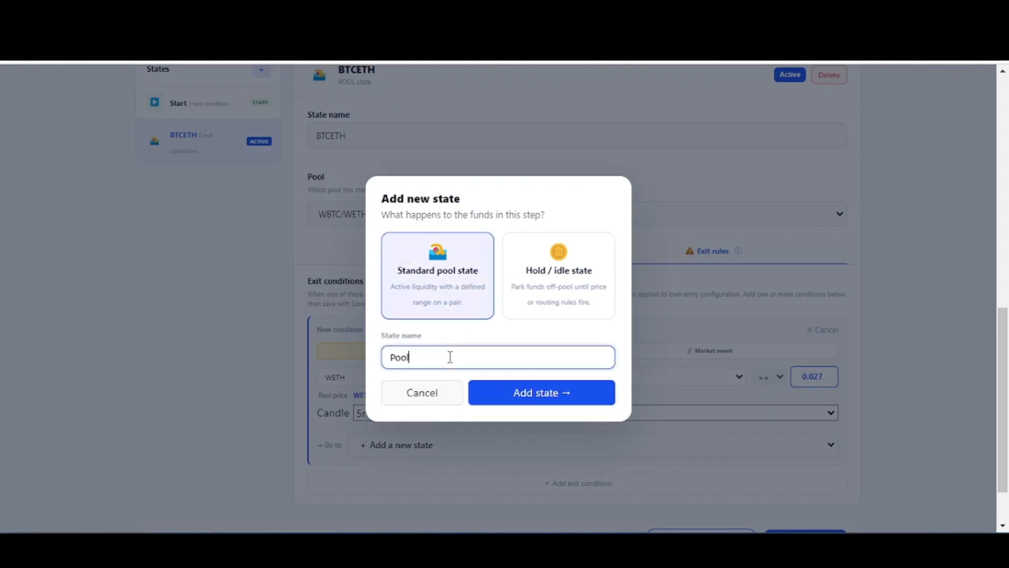
pyautogui.write('BTCUSDC top side')
pyautogui.click(571, 396)
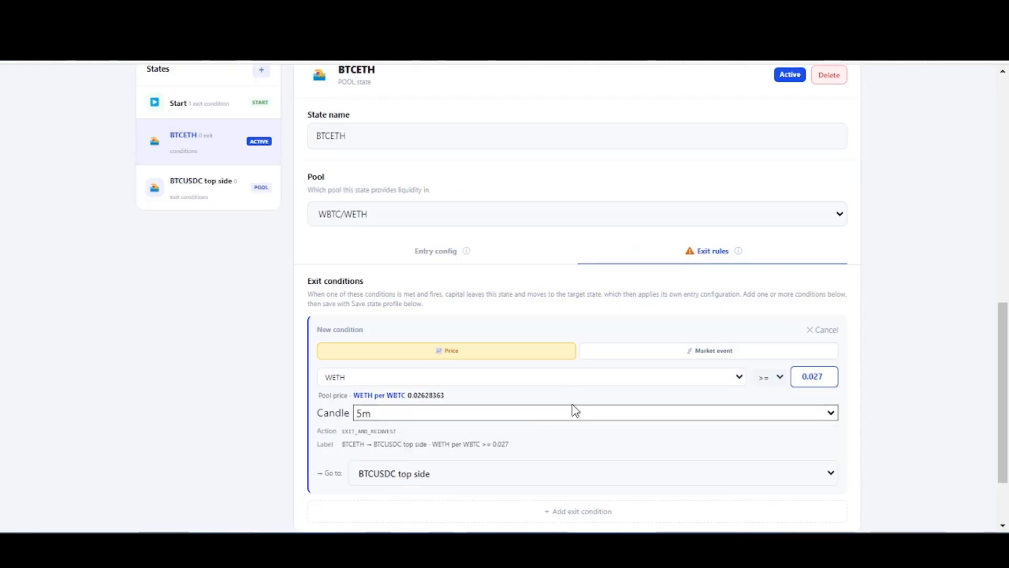
pyautogui.scroll(-2, 576, 410)
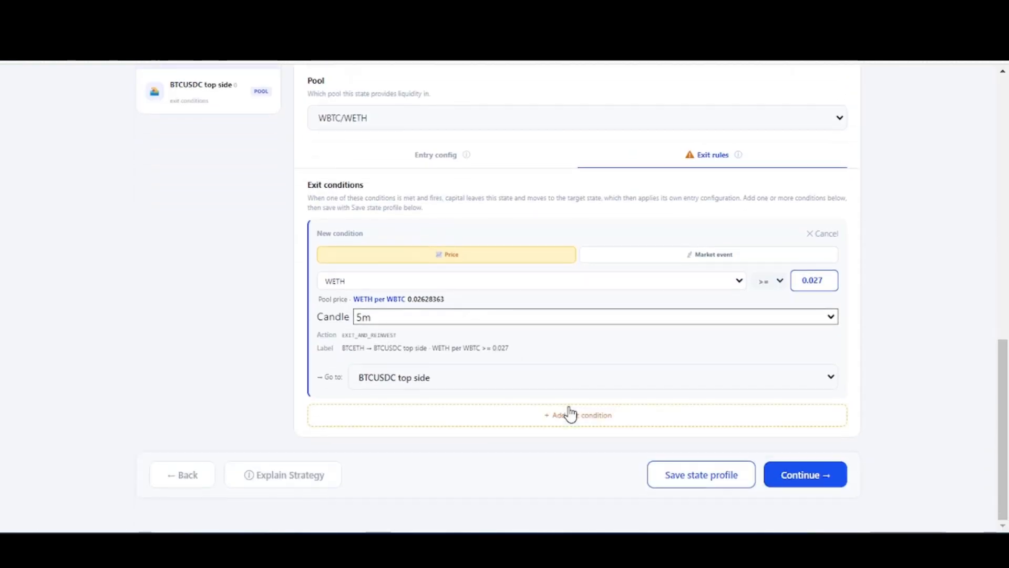
pyautogui.click(701, 481)
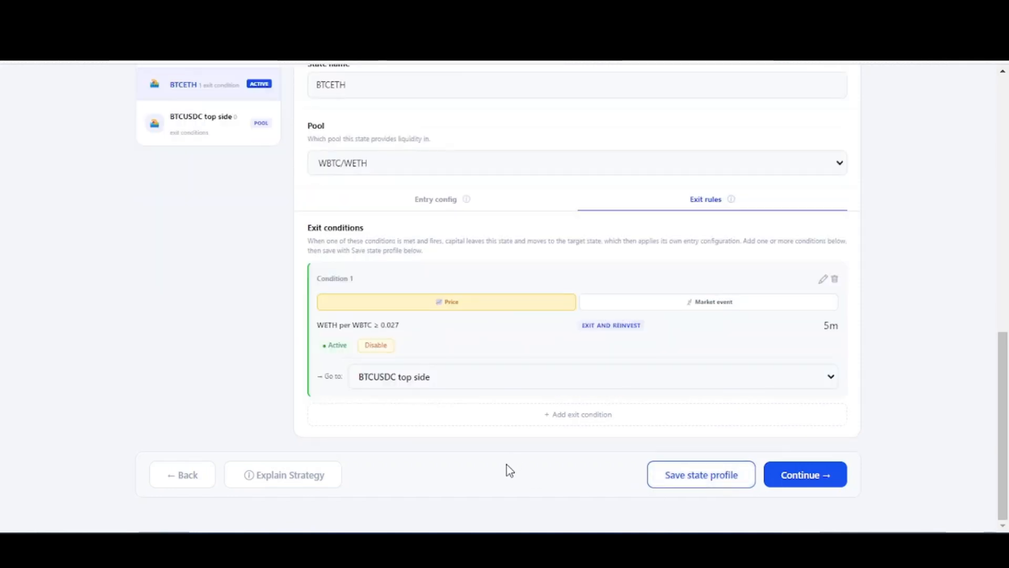
# - Add a second price-based exit condition to the BTCETH state with a 5m candle
pyautogui.click(582, 419)
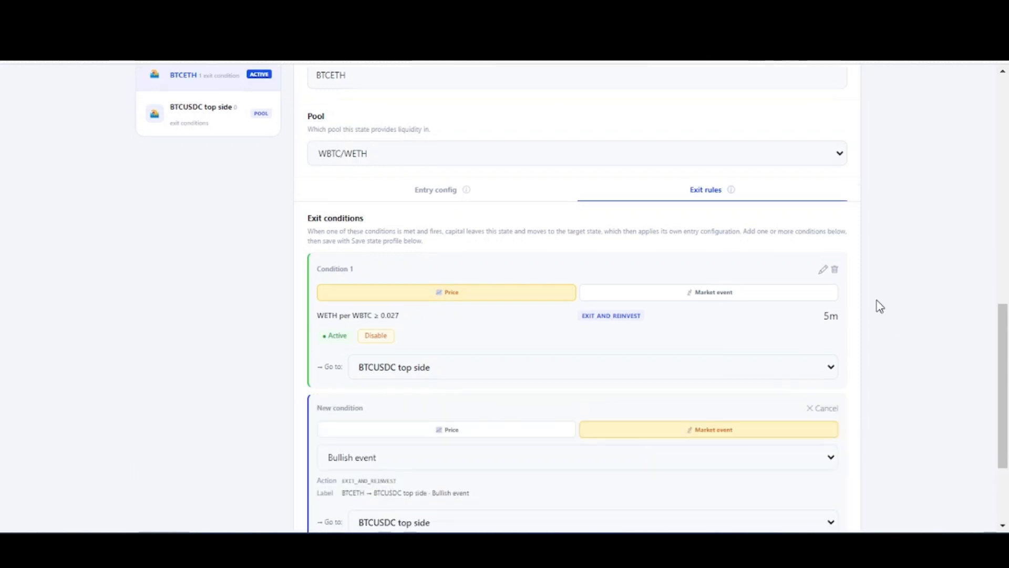
pyautogui.scroll(-3, 880, 305)
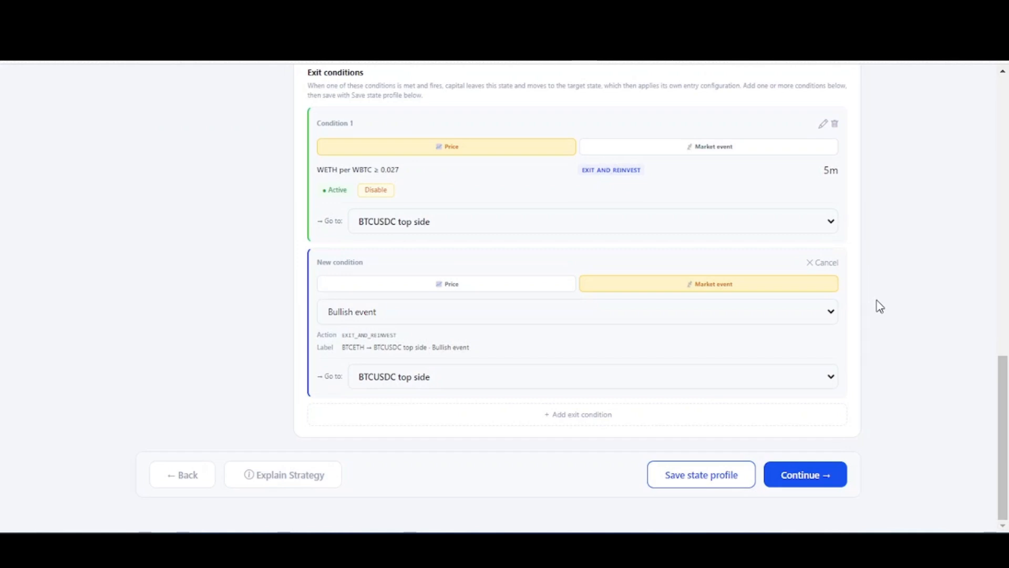
pyautogui.click(533, 287)
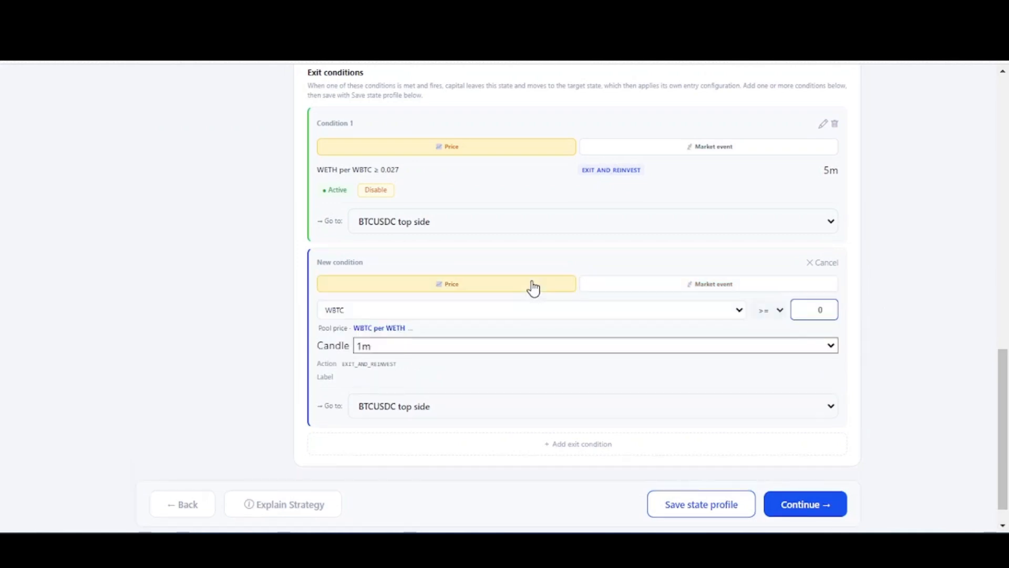
pyautogui.click(521, 348)
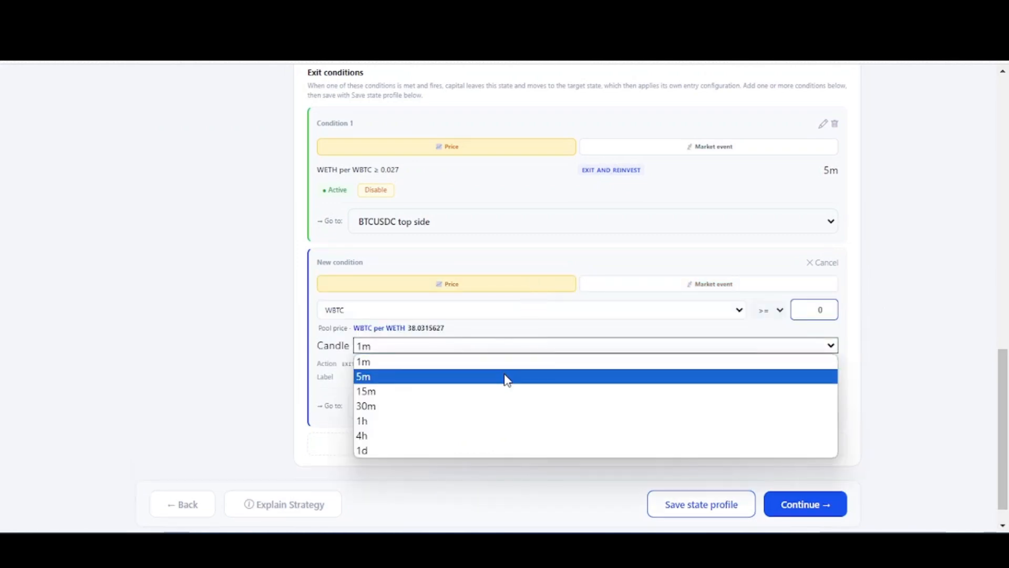
pyautogui.click(505, 377)
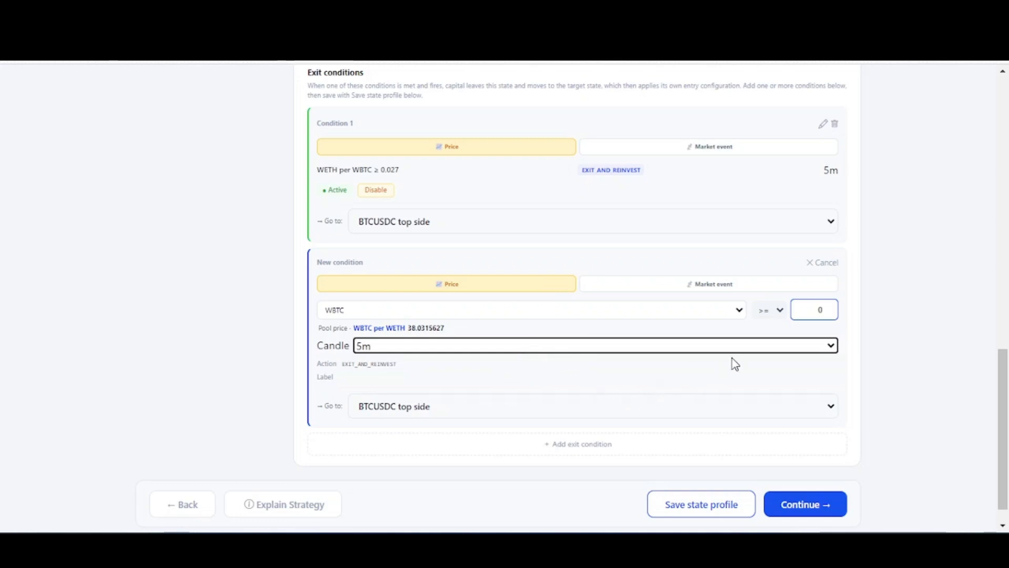
# - Set the second exit condition to trigger when WETH is >= 0.0258
pyautogui.click(818, 312)
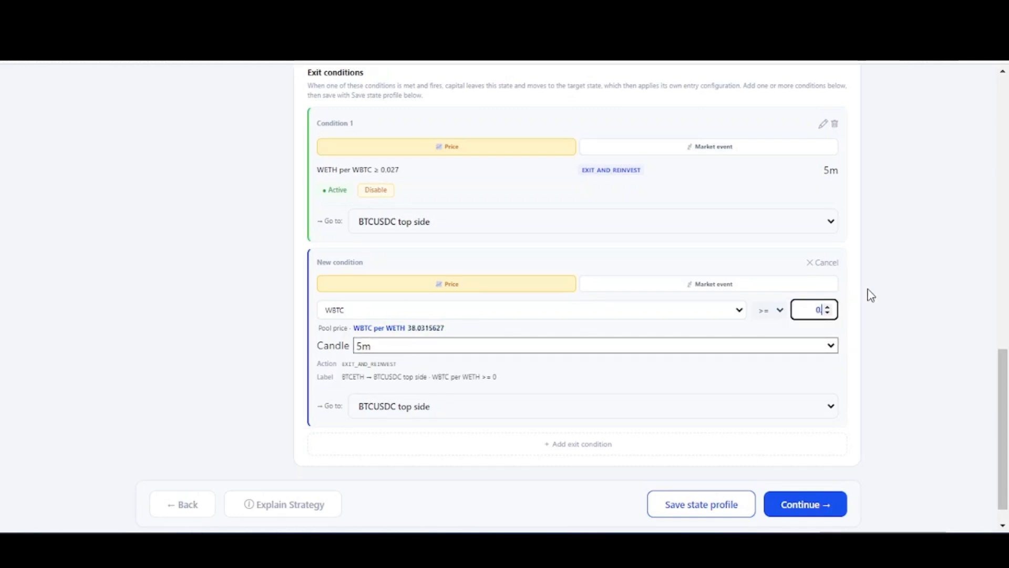
pyautogui.write('.025')
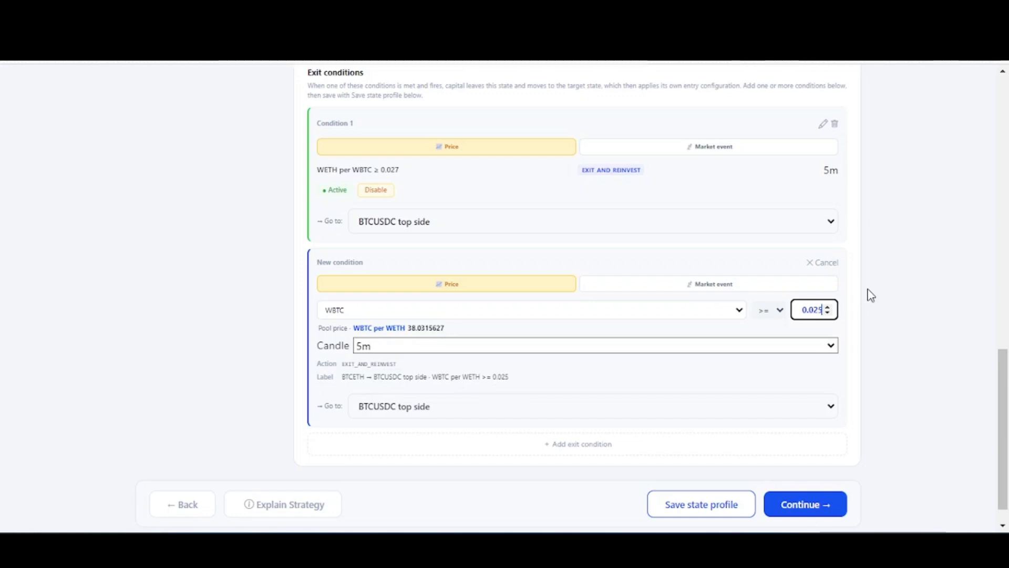
pyautogui.write('80')
pyautogui.click(900, 321)
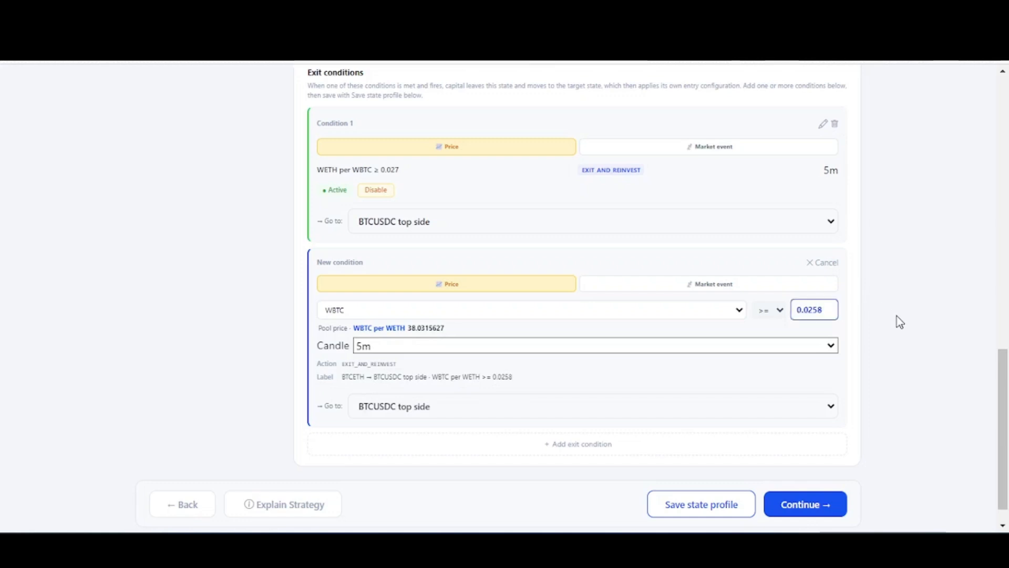
pyautogui.click(699, 314)
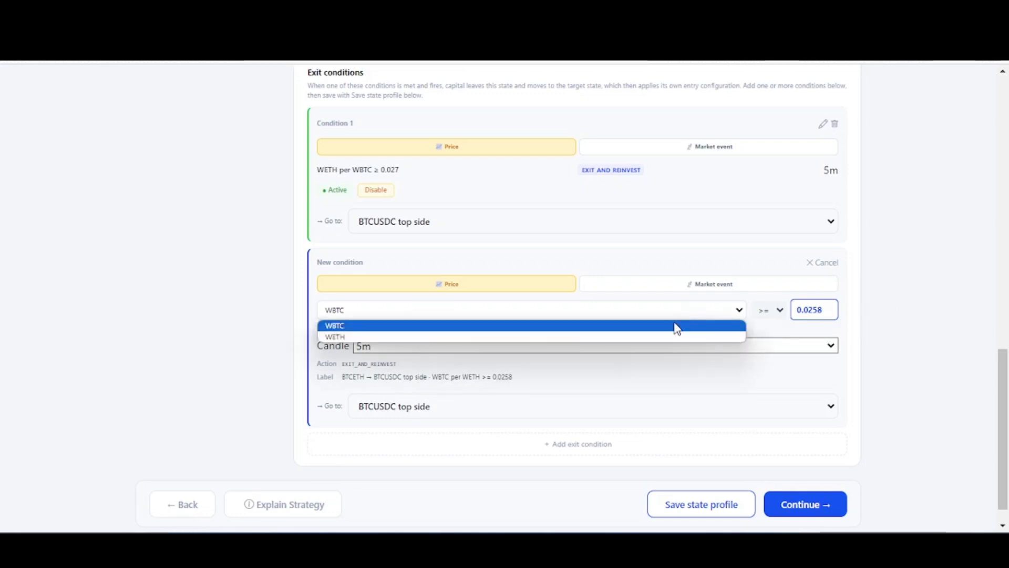
pyautogui.click(659, 330)
pyautogui.click(650, 311)
pyautogui.click(647, 340)
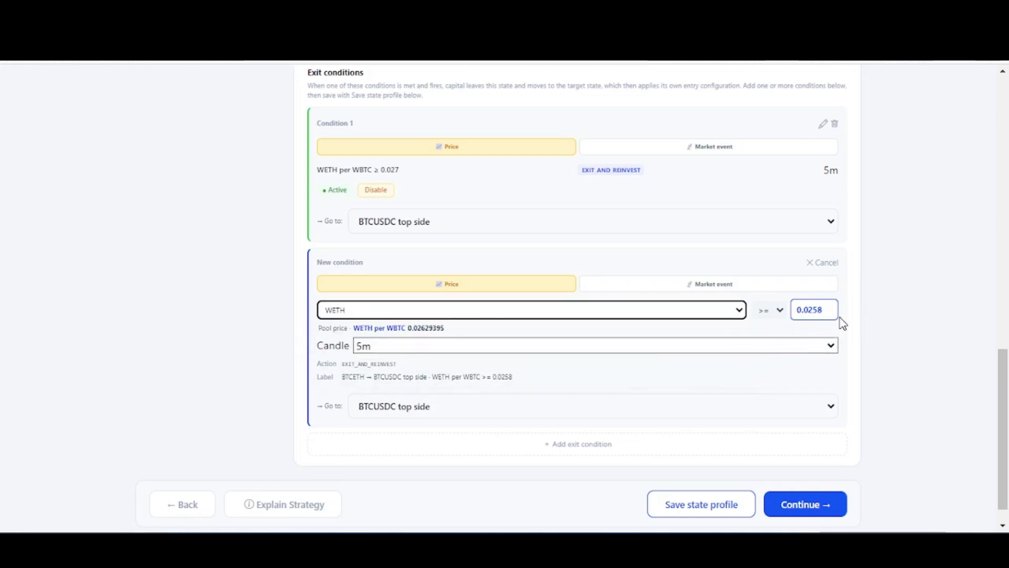
# - Create a standard pool state named "BTCUSDC down side" as the second condition's target and save the state profile
pyautogui.click(628, 412)
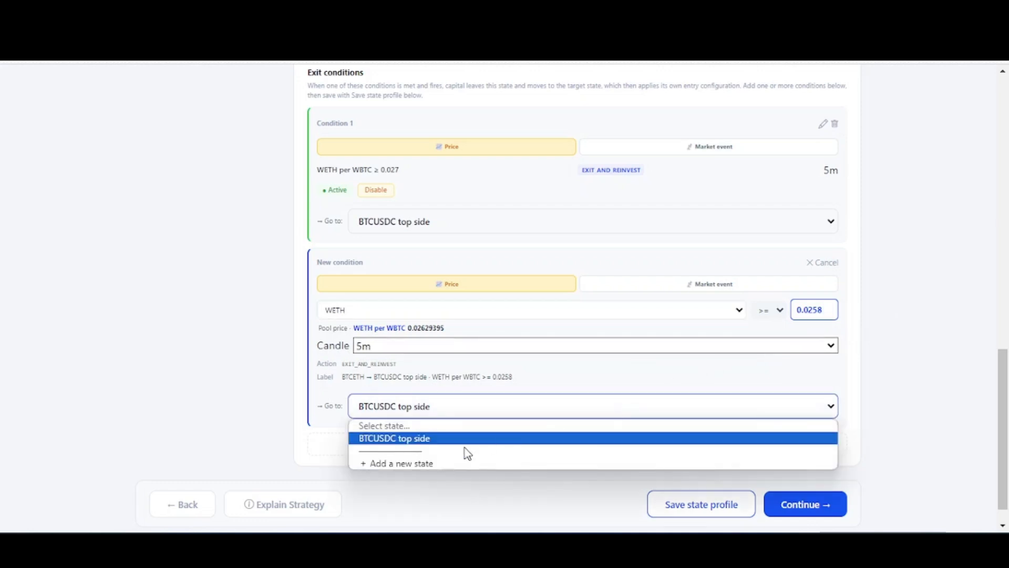
pyautogui.click(443, 463)
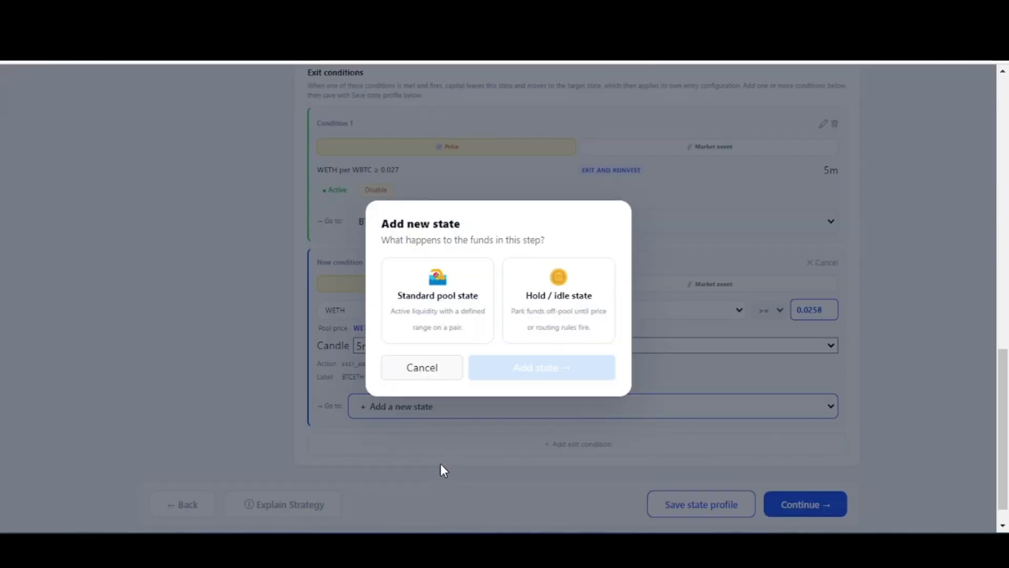
pyautogui.click(479, 282)
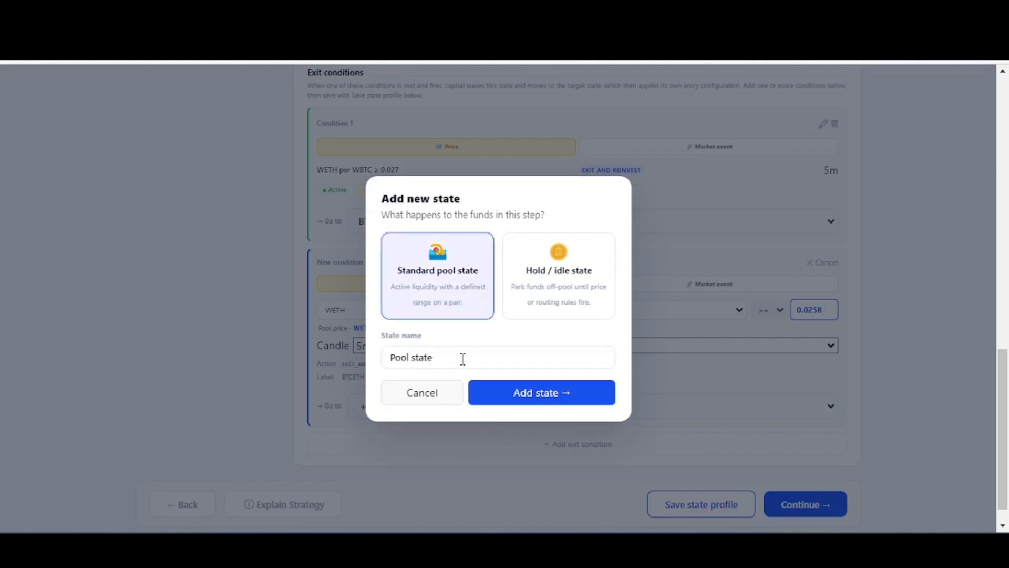
pyautogui.moveTo(462, 356); pyautogui.dragTo(384, 353)
pyautogui.write('BT')
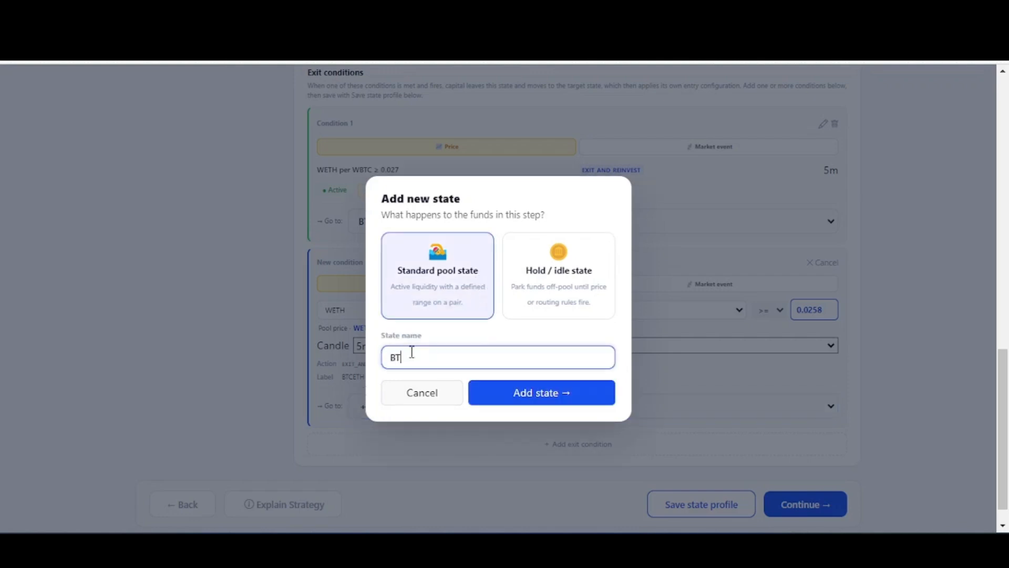
pyautogui.write('CUSDC')
pyautogui.write(' dowm')
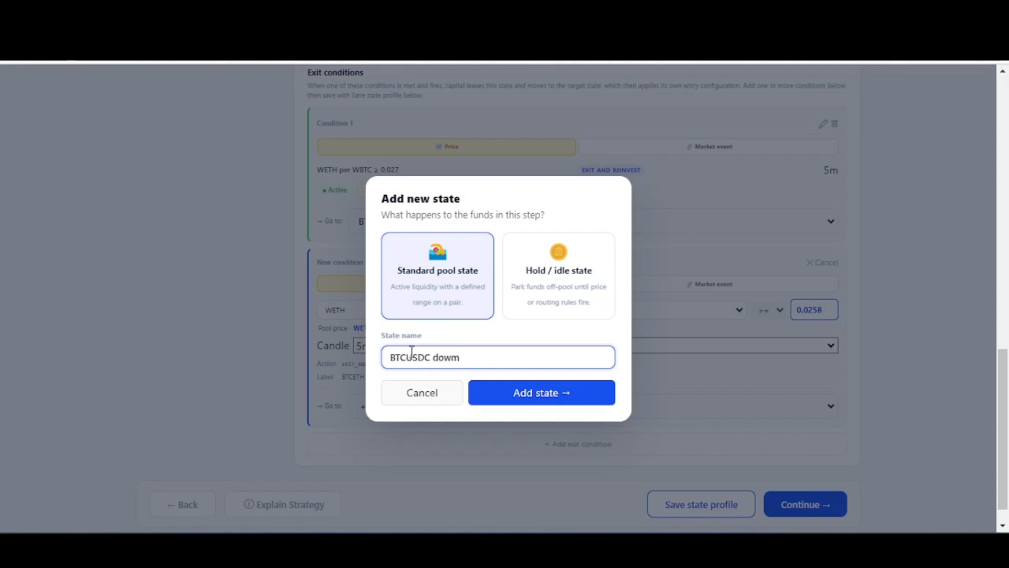
pyautogui.press('BackSpace')
pyautogui.write('n side')
pyautogui.click(552, 401)
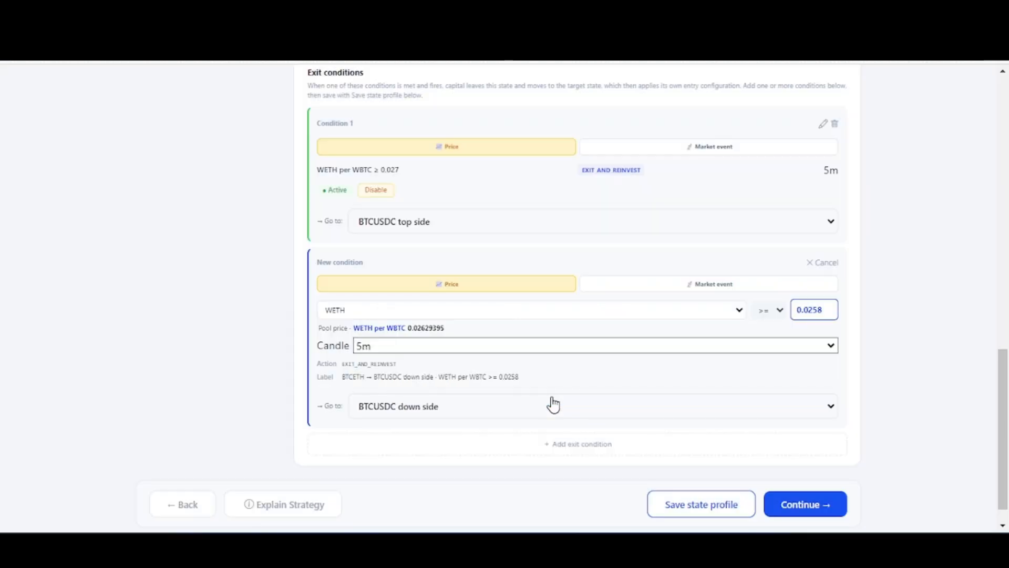
pyautogui.click(707, 512)
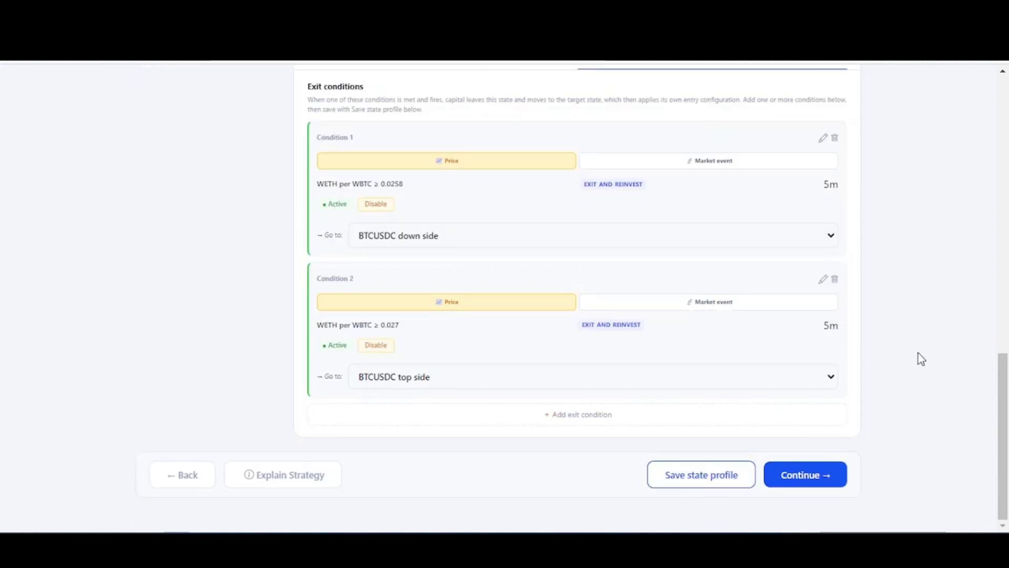
# - Arrange the flow diagram with Start beside BTCETH, BTCUSDC top side above it and BTCUSDC down side below it
pyautogui.scroll(5, 921, 359)
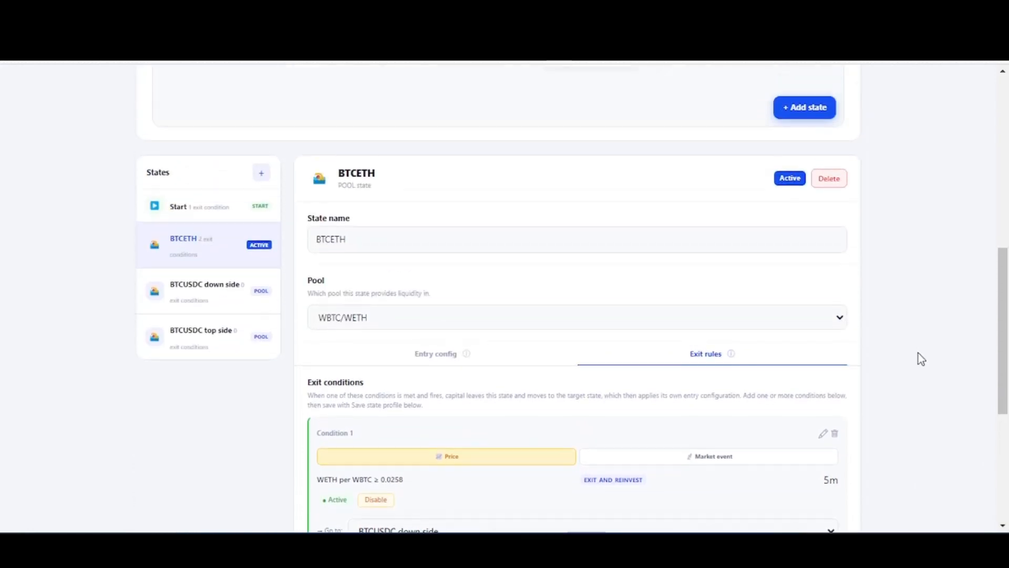
pyautogui.scroll(5, 921, 359)
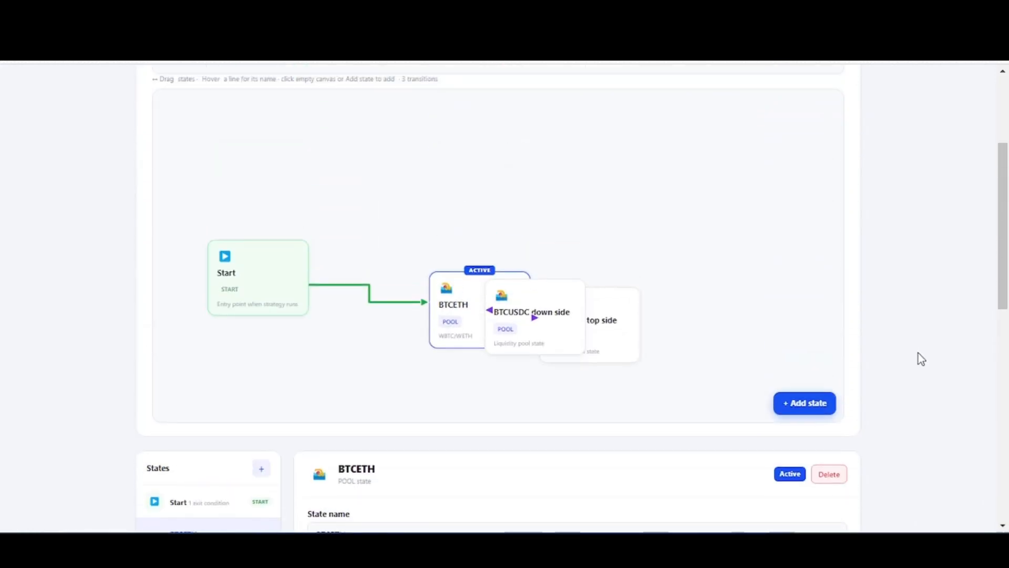
pyautogui.moveTo(472, 301); pyautogui.dragTo(410, 275)
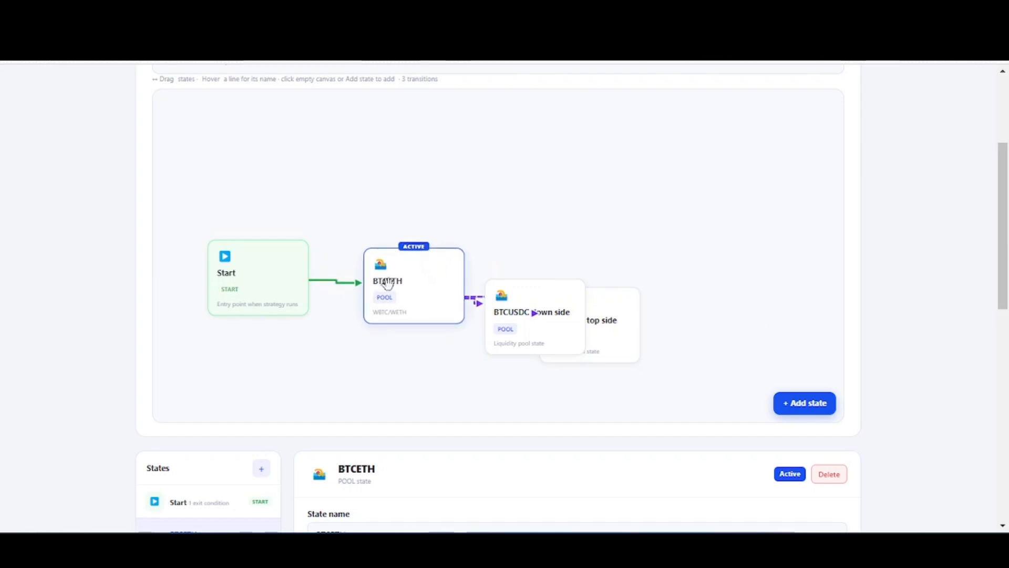
pyautogui.moveTo(550, 317); pyautogui.dragTo(435, 379)
pyautogui.moveTo(586, 324); pyautogui.dragTo(412, 160)
pyautogui.moveTo(255, 276); pyautogui.dragTo(230, 248)
pyautogui.moveTo(408, 279); pyautogui.dragTo(401, 242)
pyautogui.moveTo(413, 182); pyautogui.dragTo(411, 154)
pyautogui.moveTo(416, 363)
pyautogui.mouseDown()
pyautogui.moveTo(402, 337)
pyautogui.moveTo(417, 342)
pyautogui.mouseUp()
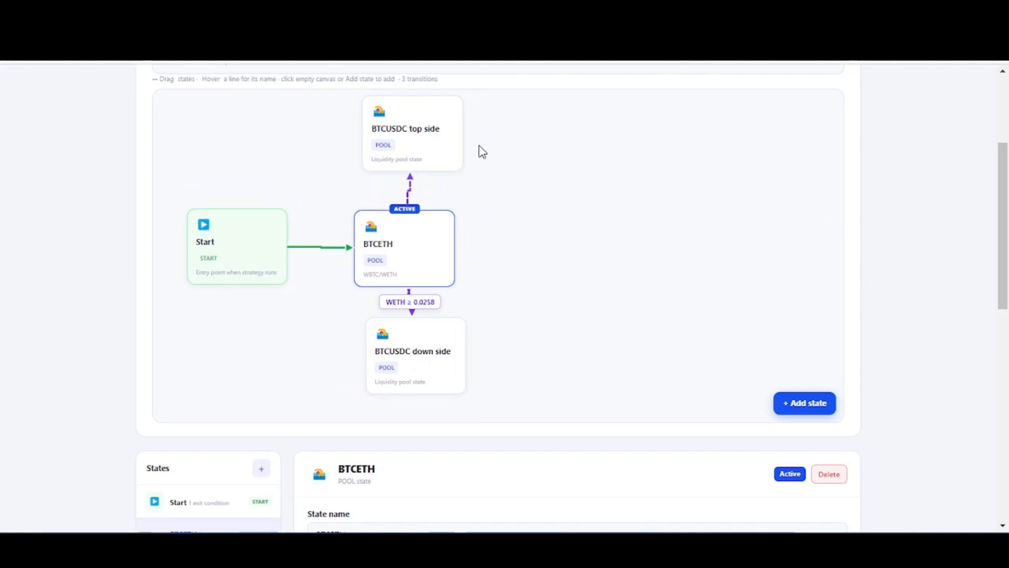
# - Assign the WBTC/USDC pool to the BTCUSDC top side state
pyautogui.click(416, 132)
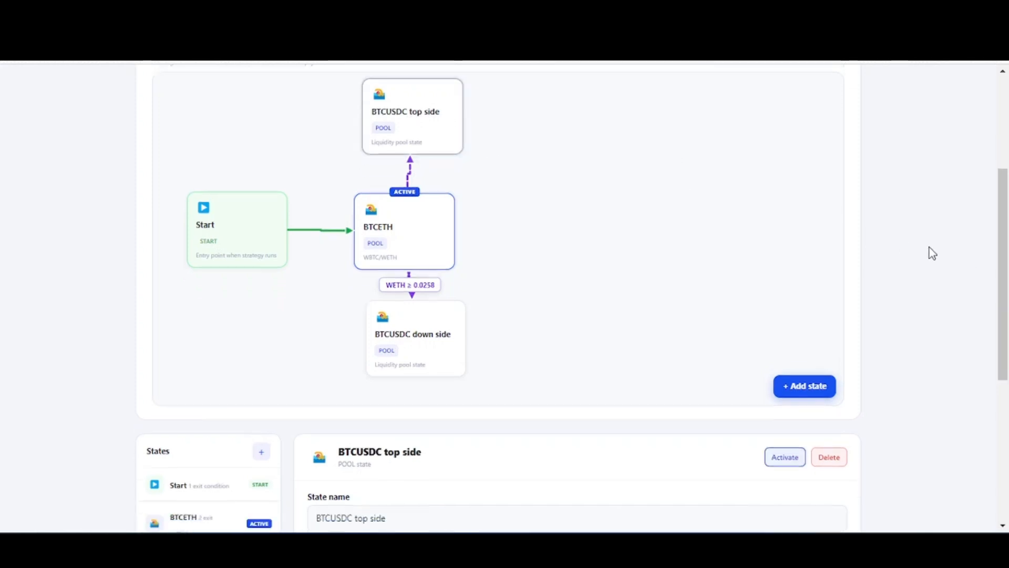
pyautogui.scroll(-5, 933, 254)
pyautogui.click(368, 331)
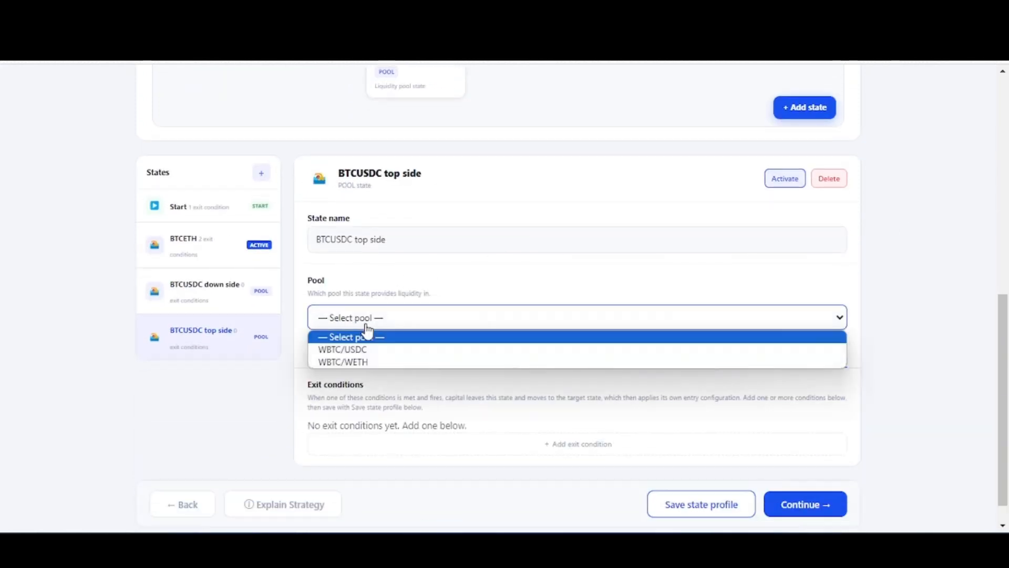
pyautogui.click(368, 349)
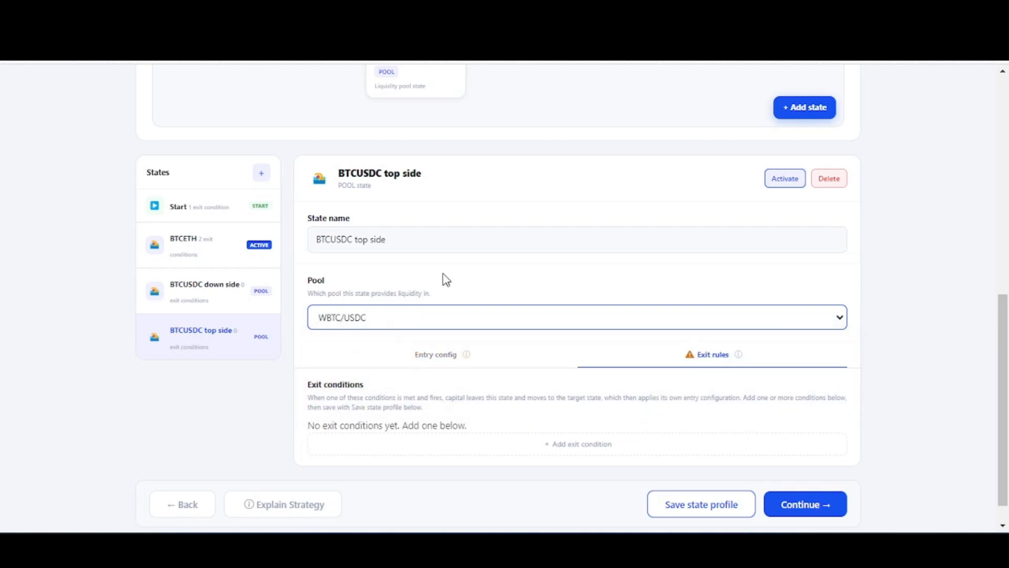
# - Set the BTCUSDC top side entry ratio to preserve WBTC, converting the other token to USDC, and save the state profile
pyautogui.click(447, 357)
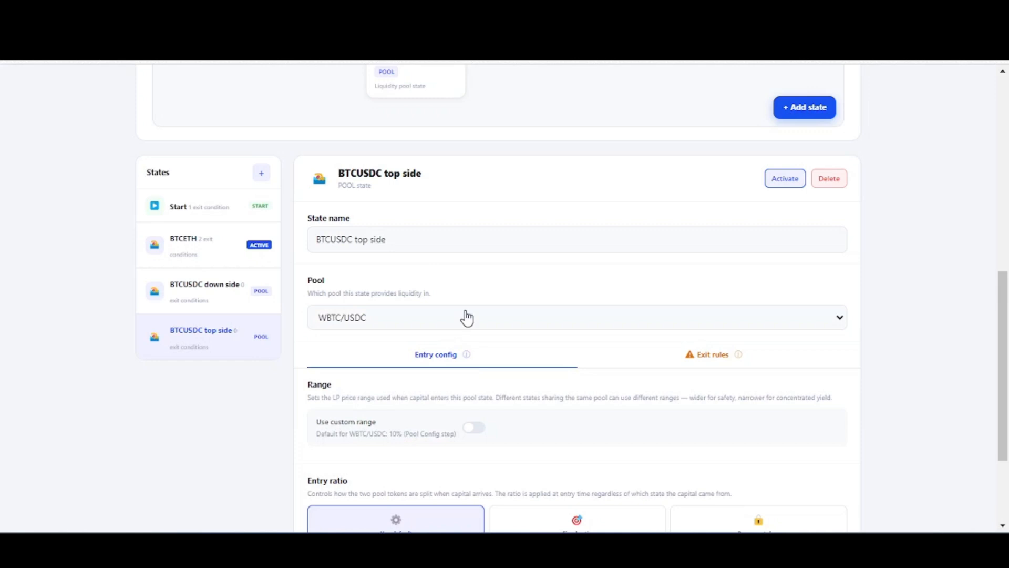
pyautogui.scroll(-3, 571, 273)
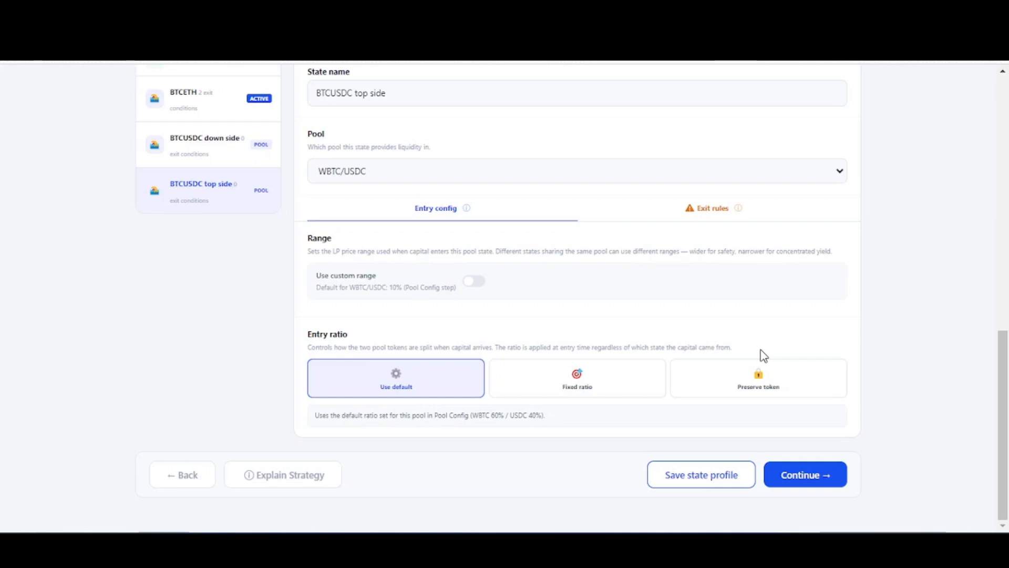
pyautogui.click(758, 384)
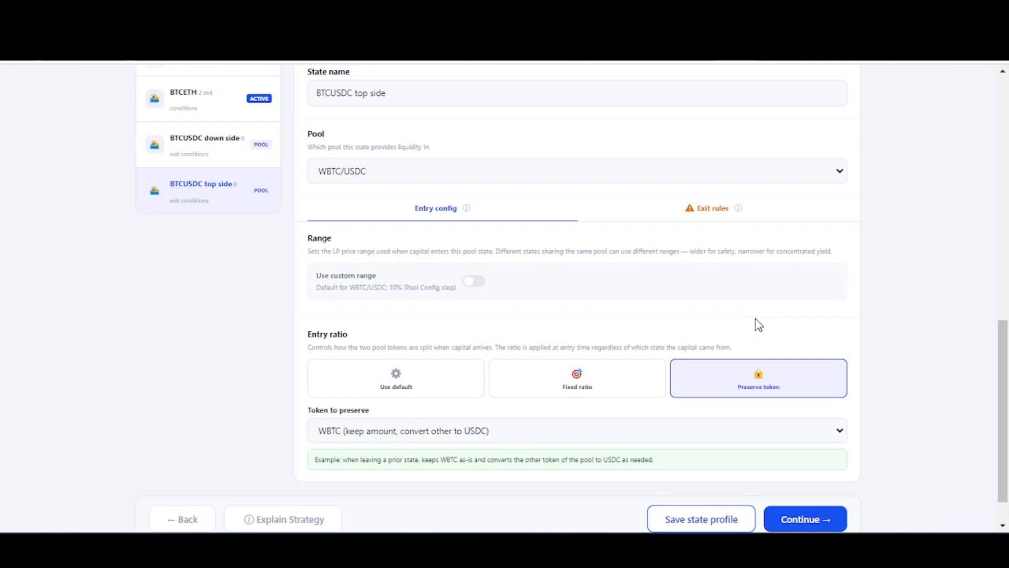
pyautogui.click(411, 444)
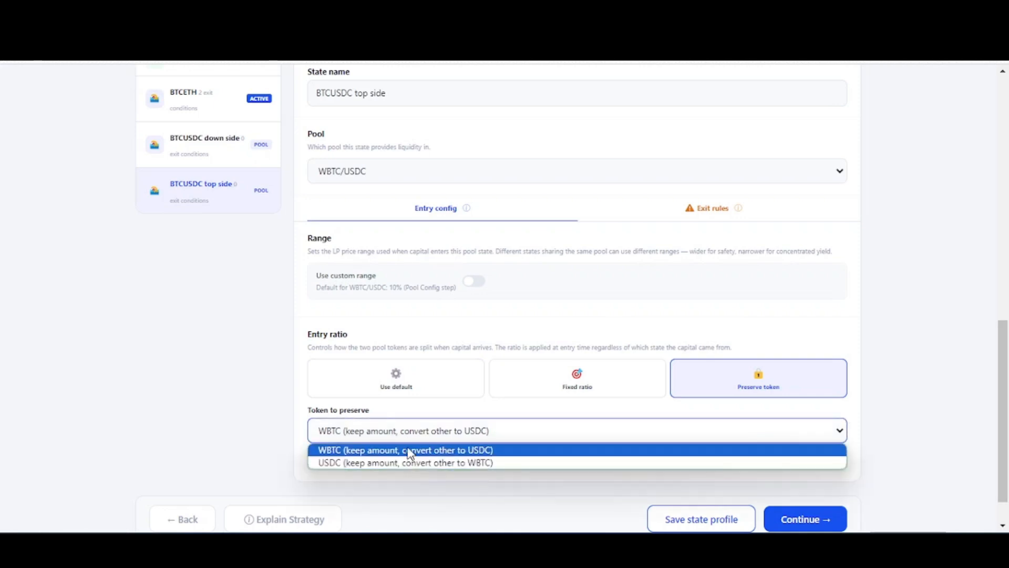
pyautogui.click(413, 450)
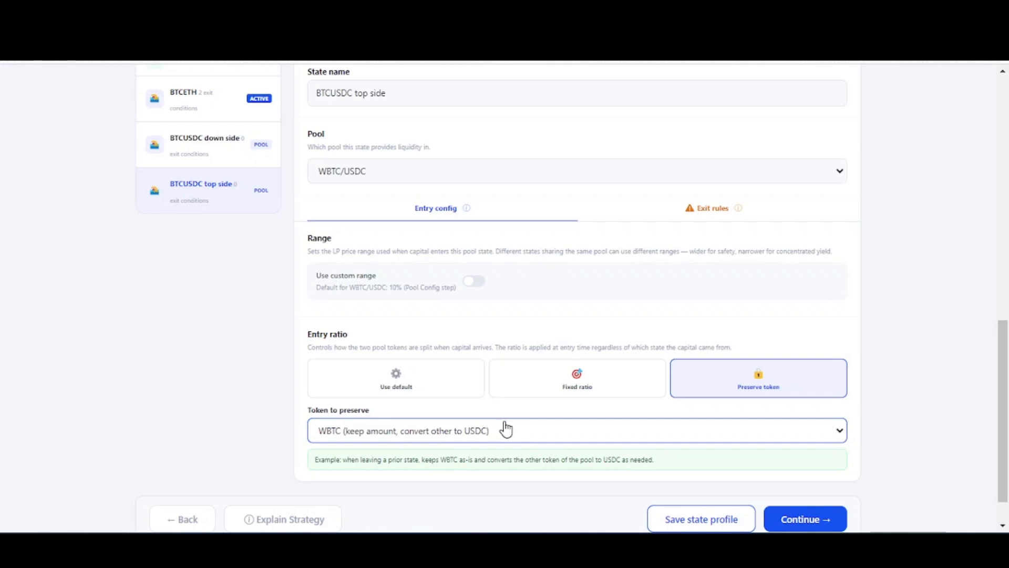
pyautogui.click(705, 520)
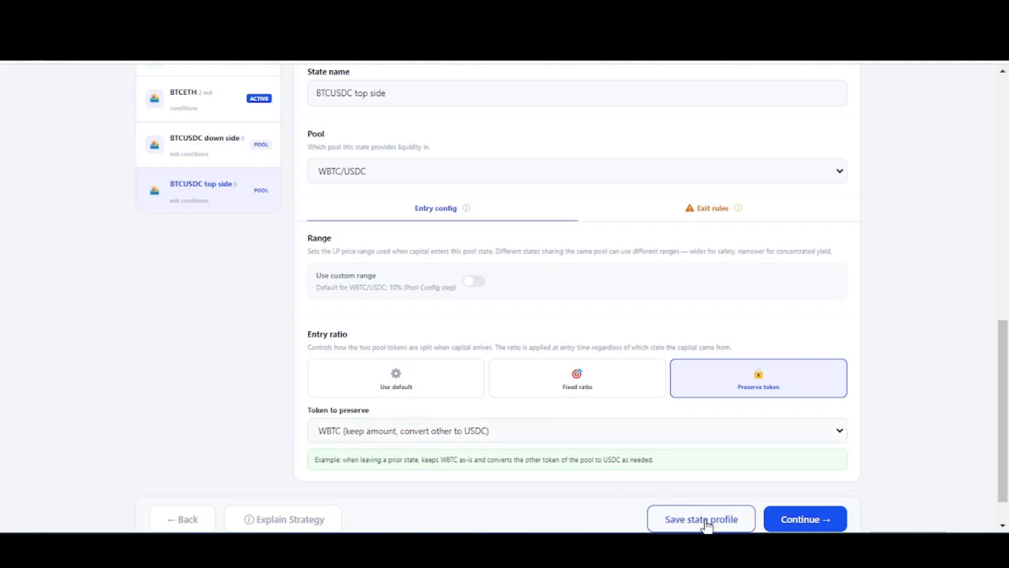
# - Add a price exit condition to BTCUSDC top side that triggers when WBTC is >= 60000 on a 5m candle
pyautogui.click(725, 216)
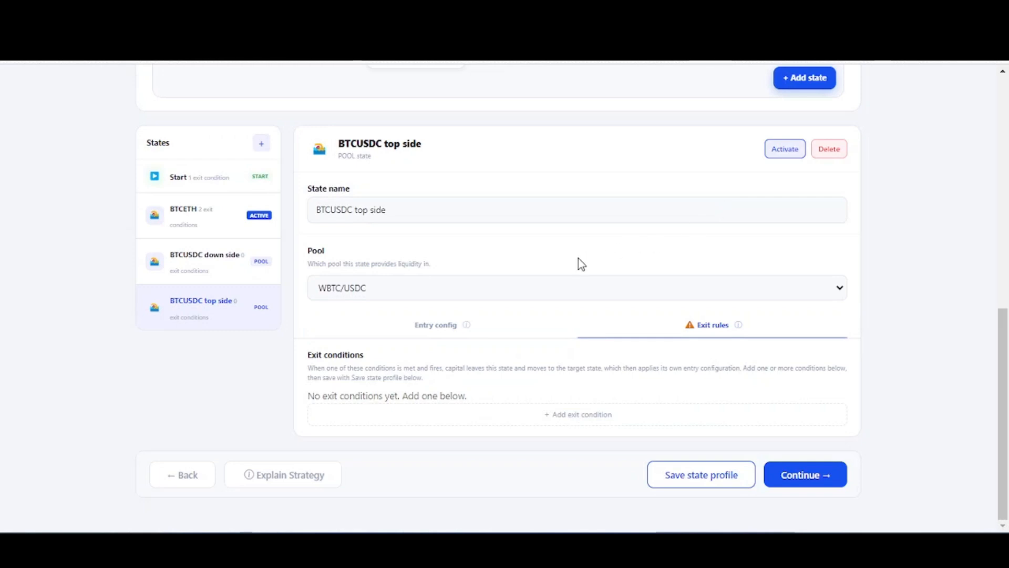
pyautogui.click(580, 420)
pyautogui.scroll(-2, 573, 399)
pyautogui.click(480, 314)
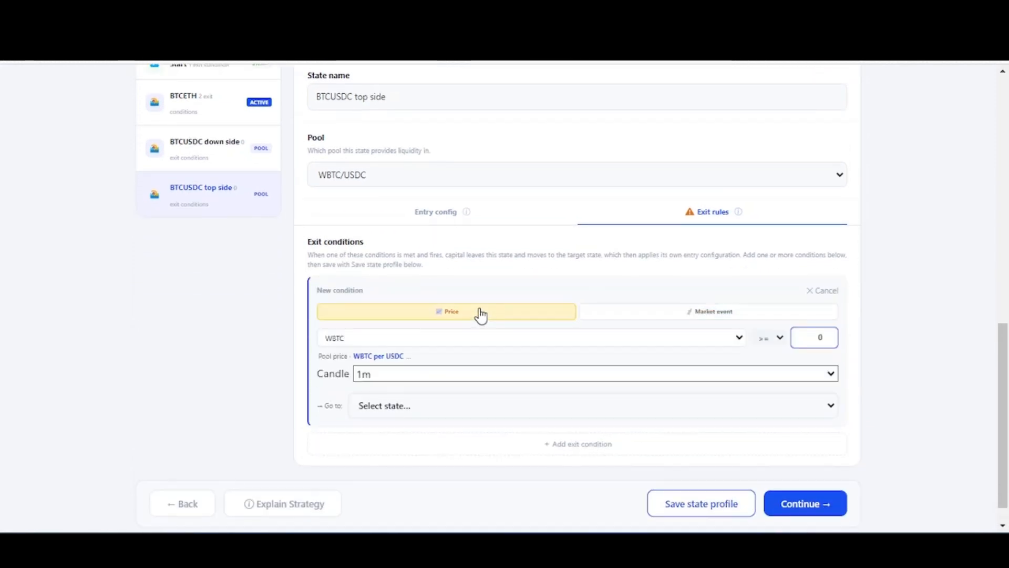
pyautogui.click(818, 335)
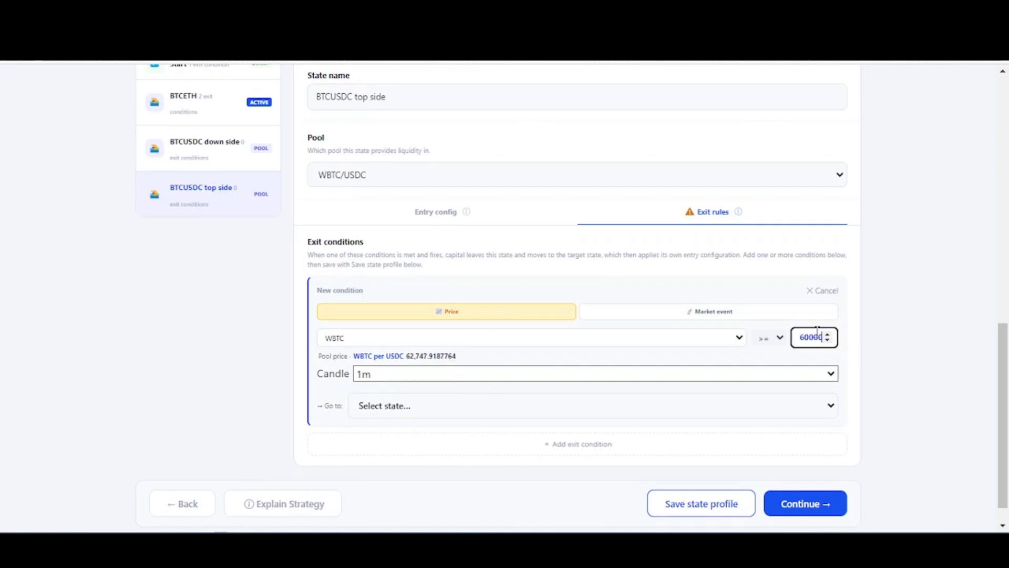
pyautogui.click(891, 363)
pyautogui.click(779, 376)
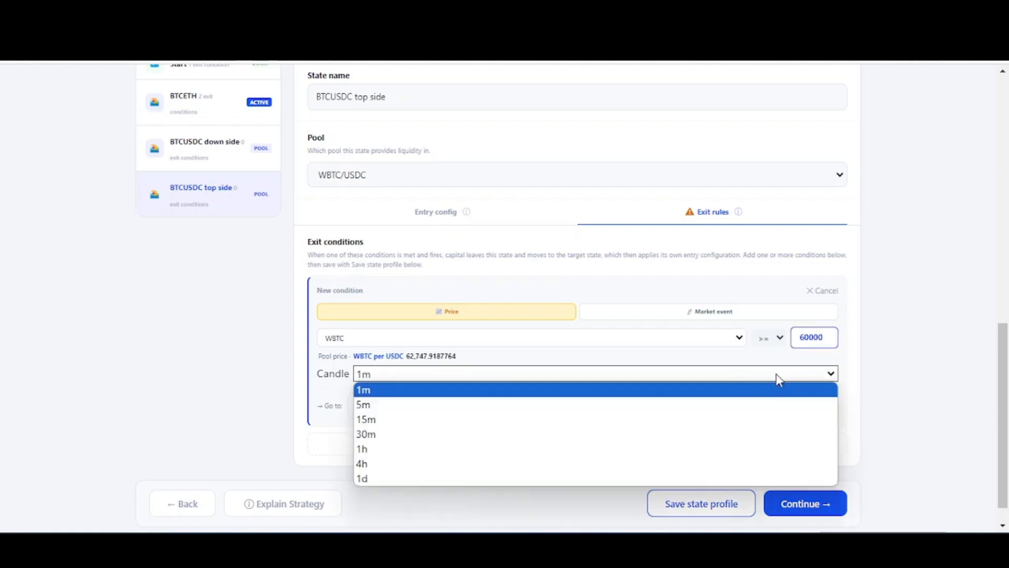
pyautogui.click(607, 405)
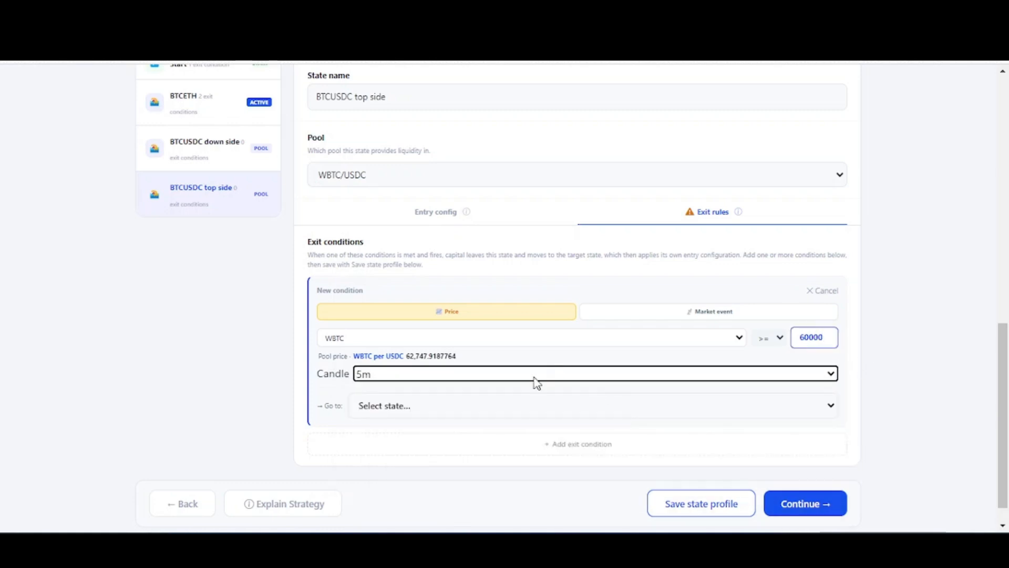
# - Make BTCETH the target state of the BTCUSDC top side exit condition and save the state profile
pyautogui.click(508, 412)
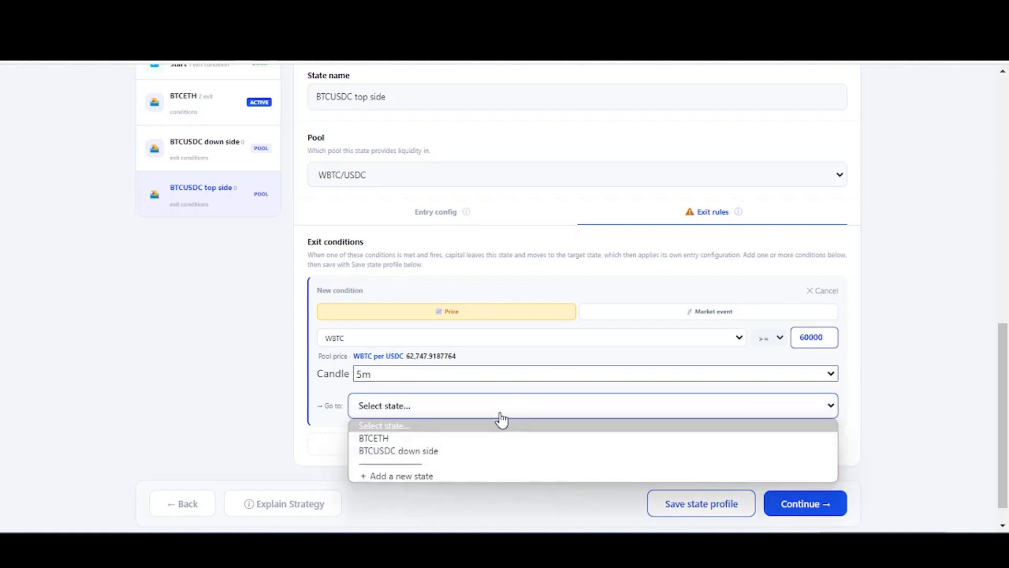
pyautogui.click(377, 444)
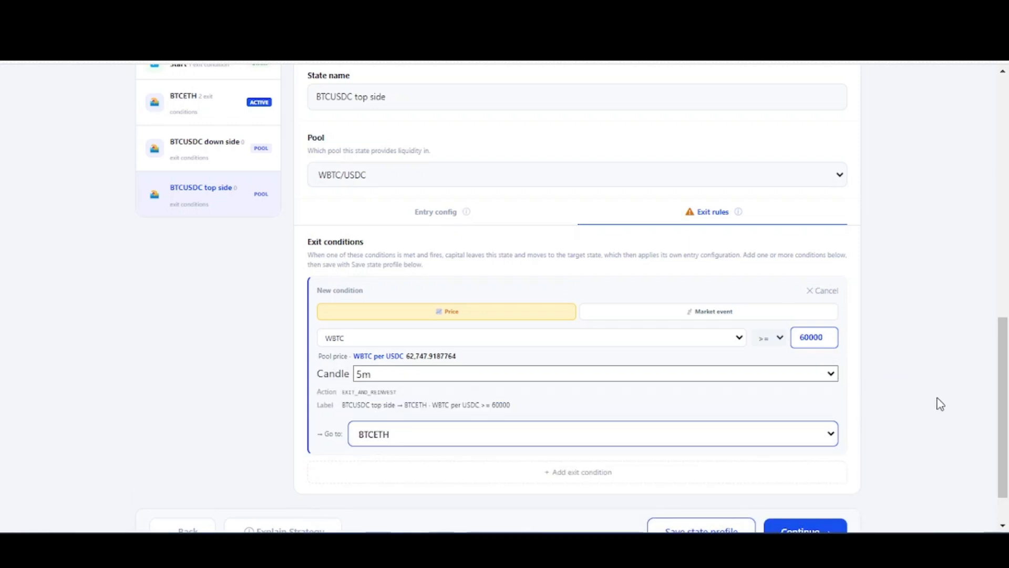
pyautogui.scroll(-1, 940, 404)
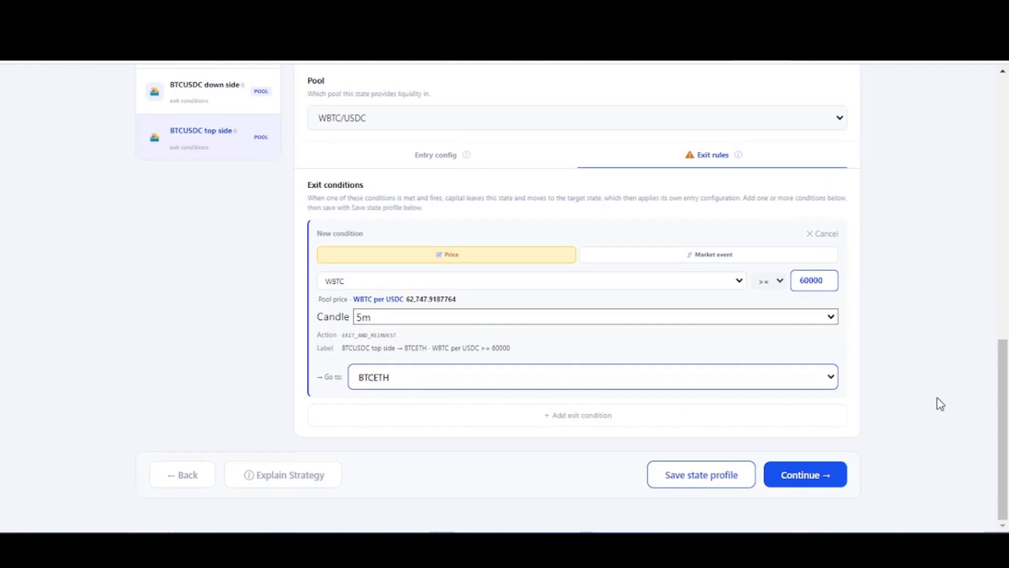
pyautogui.click(693, 477)
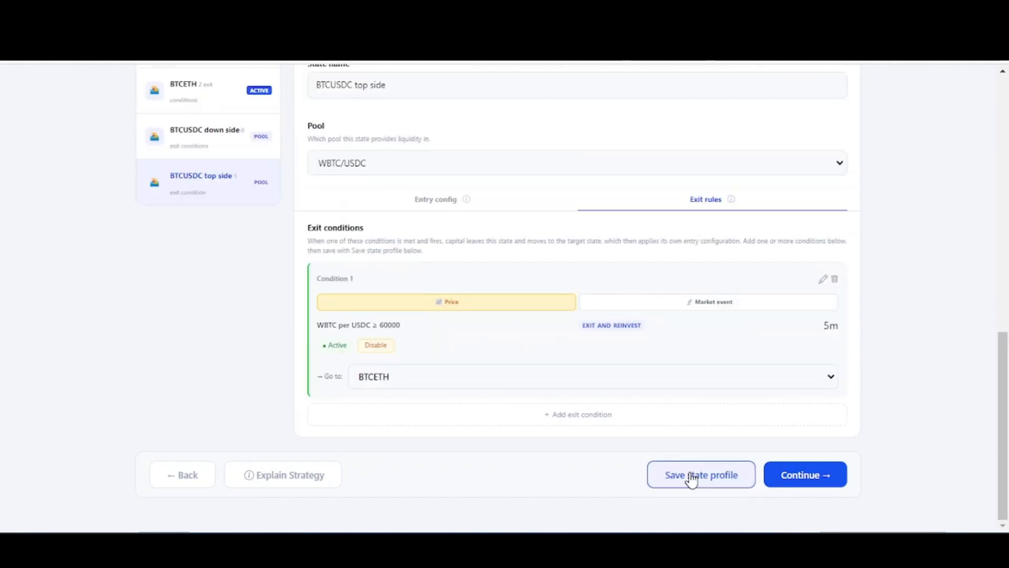
# - Assign the WBTC/USDC pool to the BTCUSDC down side state
pyautogui.scroll(8, 891, 417)
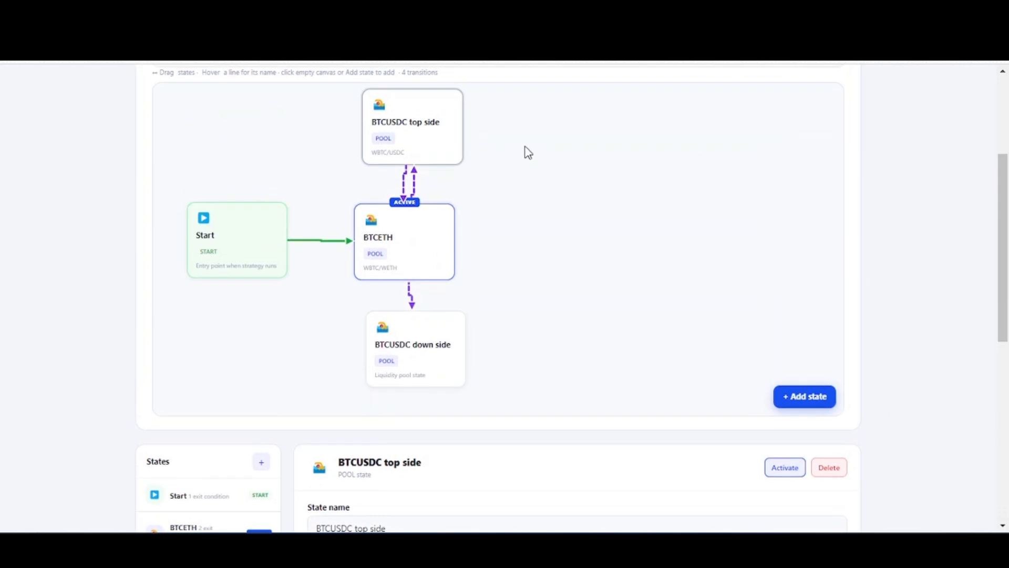
pyautogui.click(433, 337)
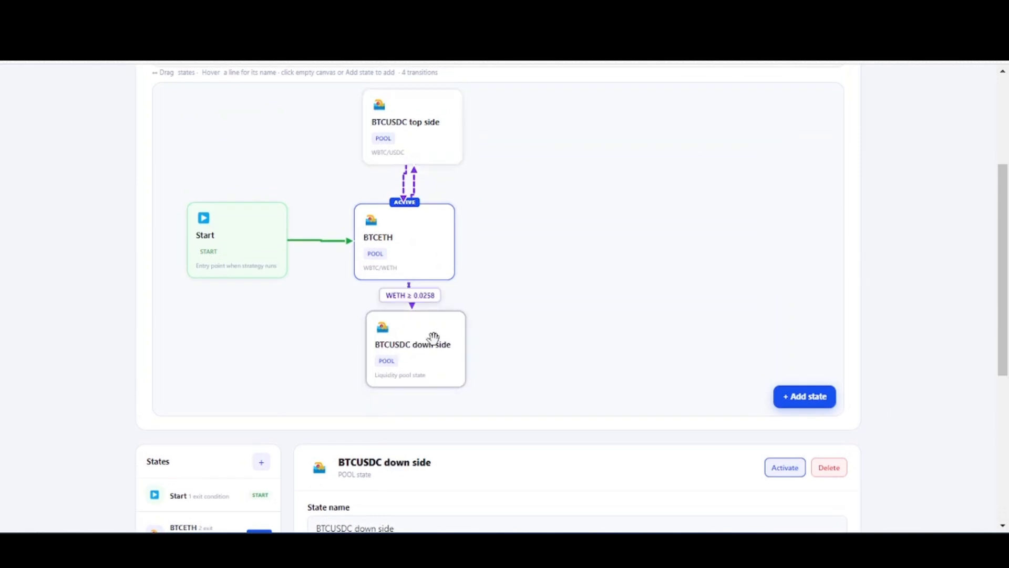
pyautogui.scroll(-5, 903, 323)
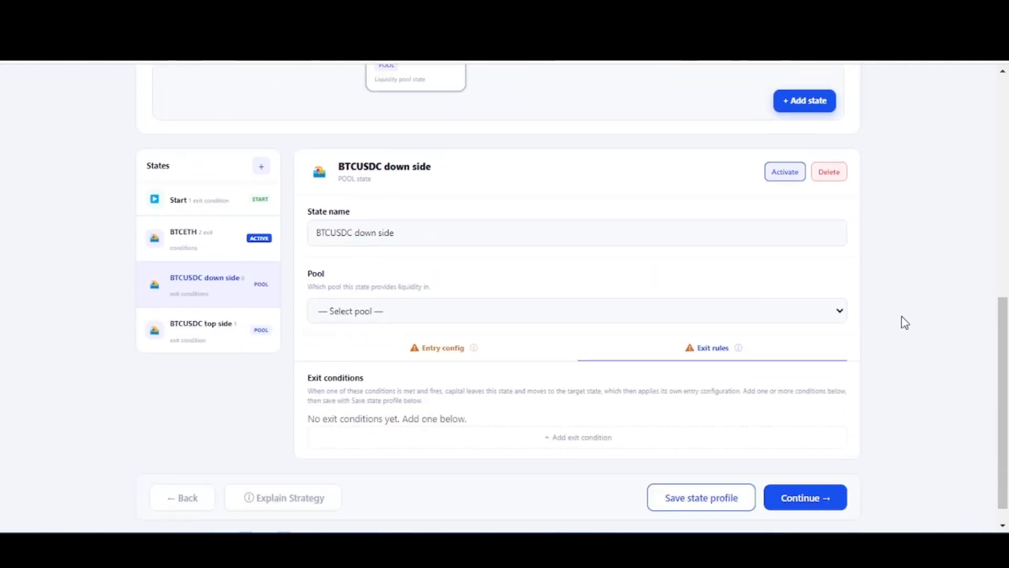
pyautogui.click(381, 314)
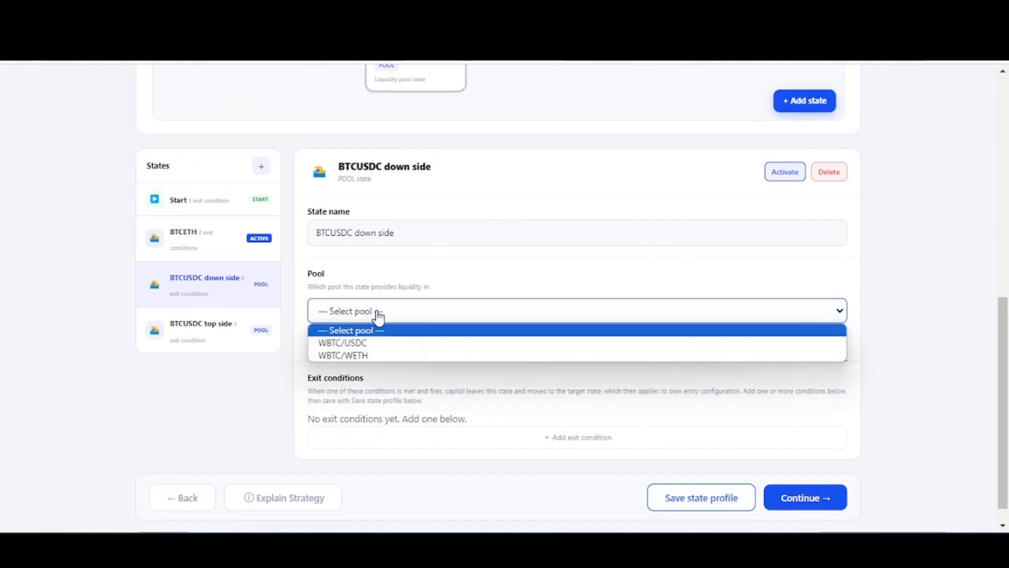
pyautogui.click(375, 343)
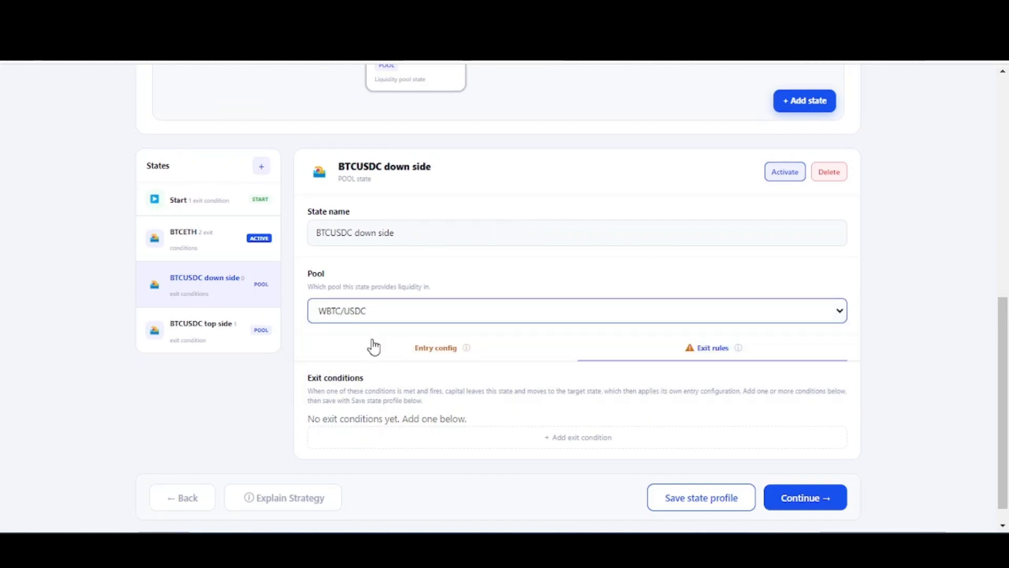
# - Set the BTCUSDC down side entry ratio to a fixed split of 40% WBTC and 60% USDC
pyautogui.click(439, 355)
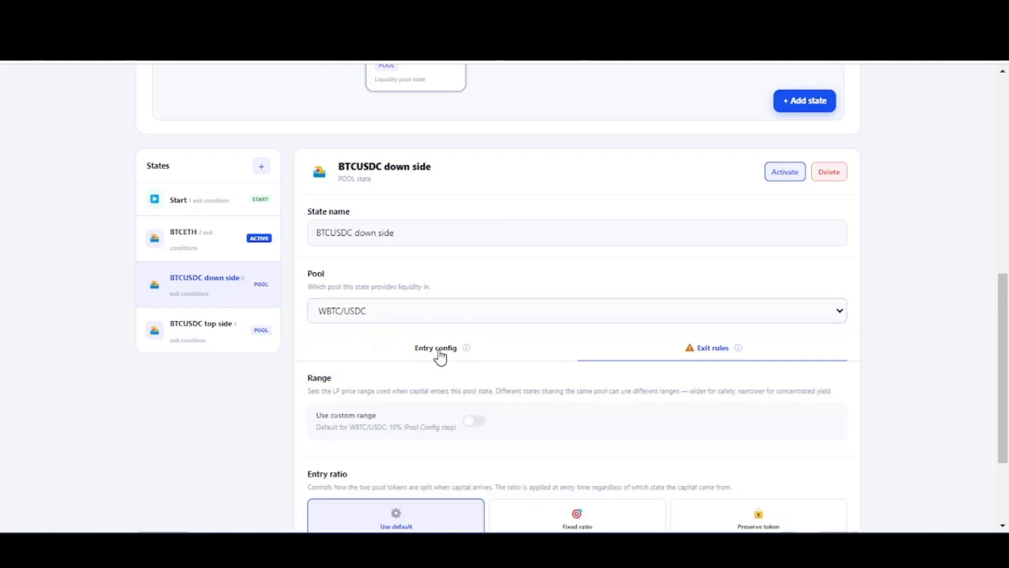
pyautogui.scroll(-3, 273, 387)
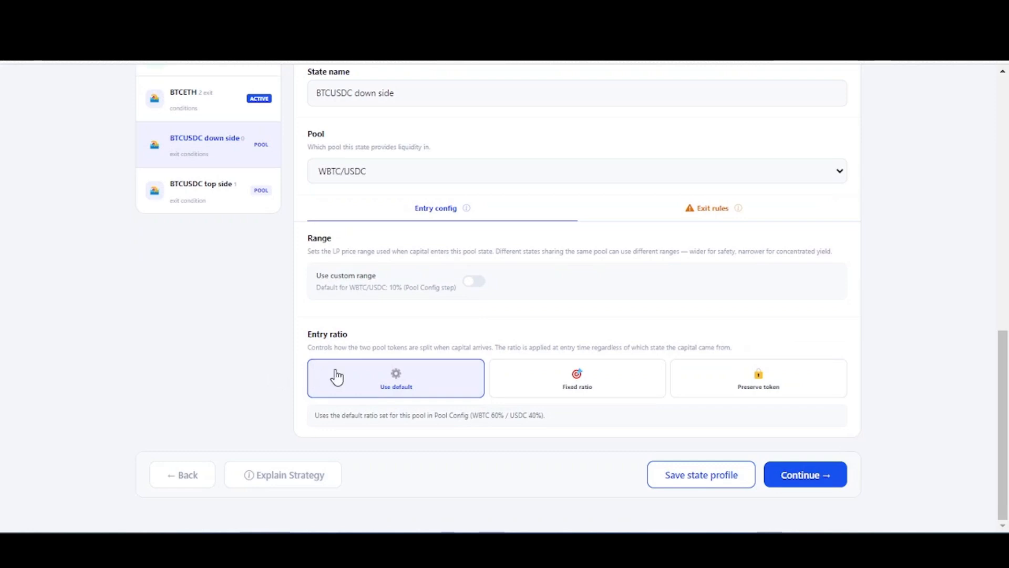
pyautogui.click(758, 386)
pyautogui.click(577, 384)
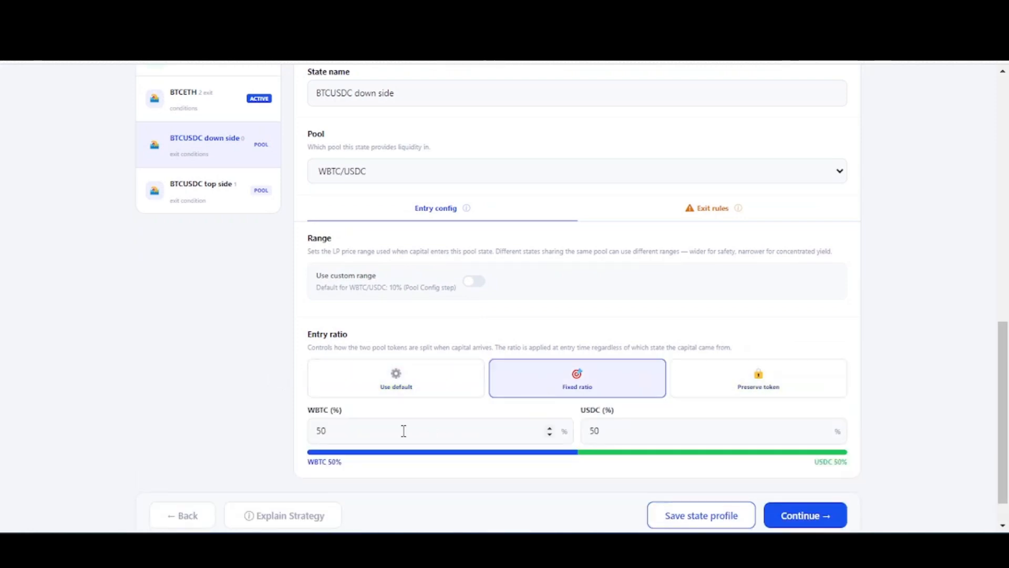
pyautogui.click(316, 431)
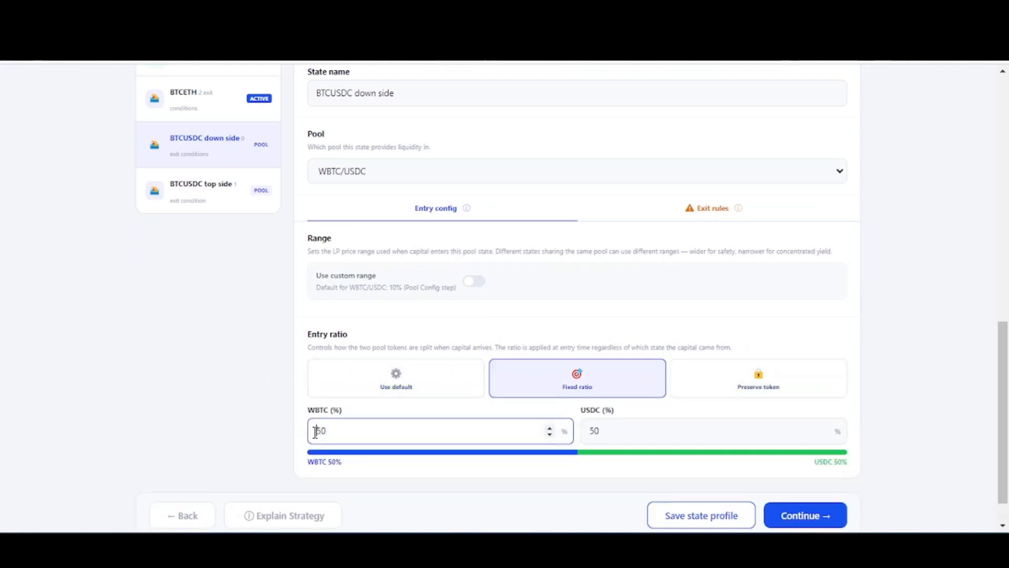
pyautogui.write('40')
pyautogui.click(258, 420)
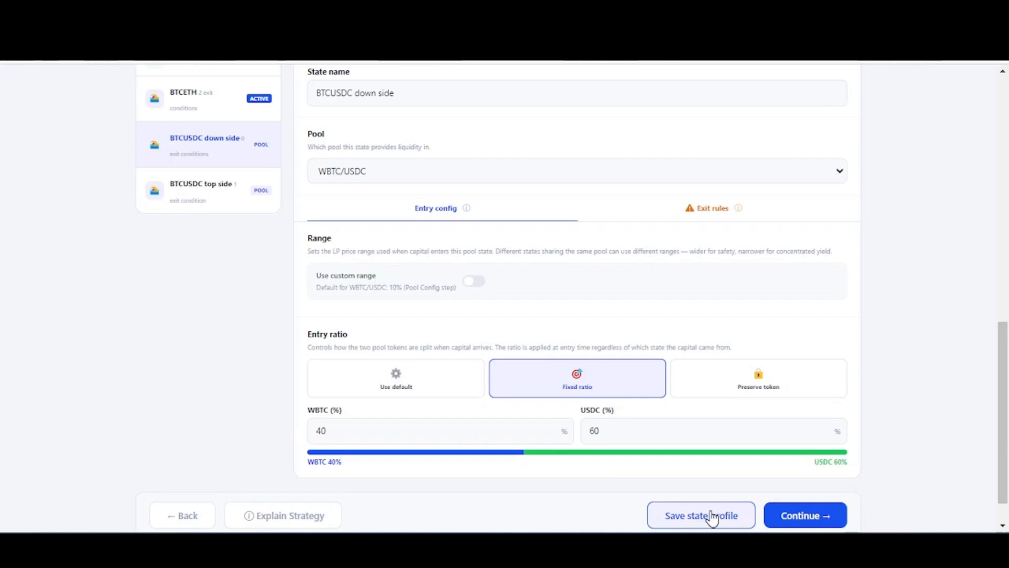
# - Add a price-based exit condition on WBTC with a 5m candle to the BTCUSDC down side state
pyautogui.click(713, 210)
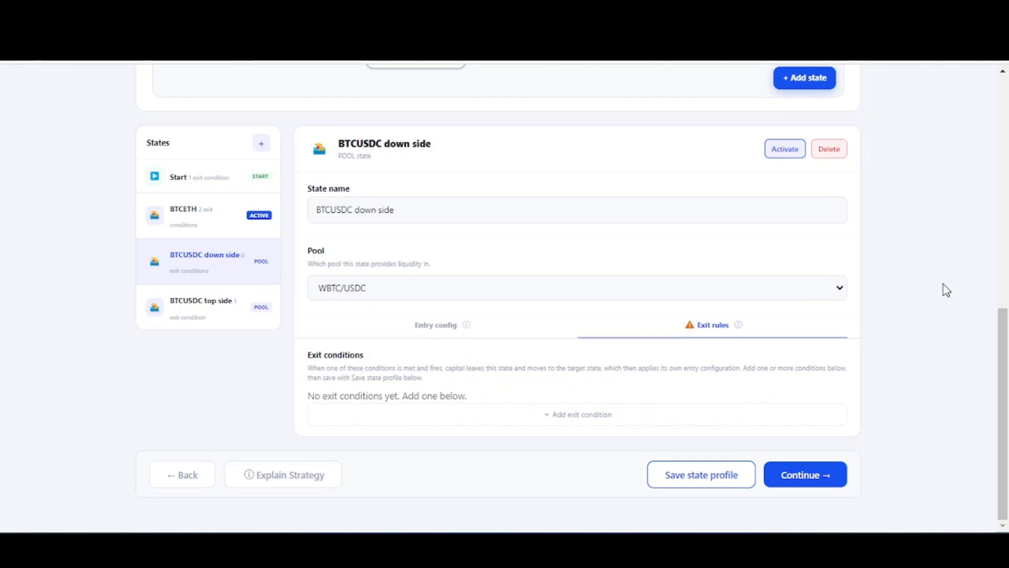
pyautogui.click(572, 416)
pyautogui.scroll(-2, 572, 416)
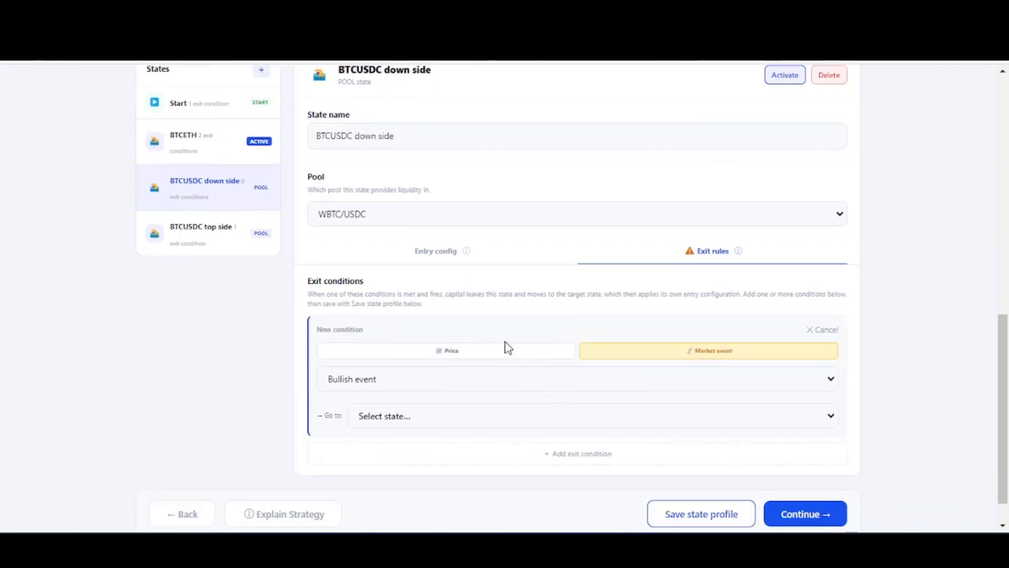
pyautogui.click(465, 360)
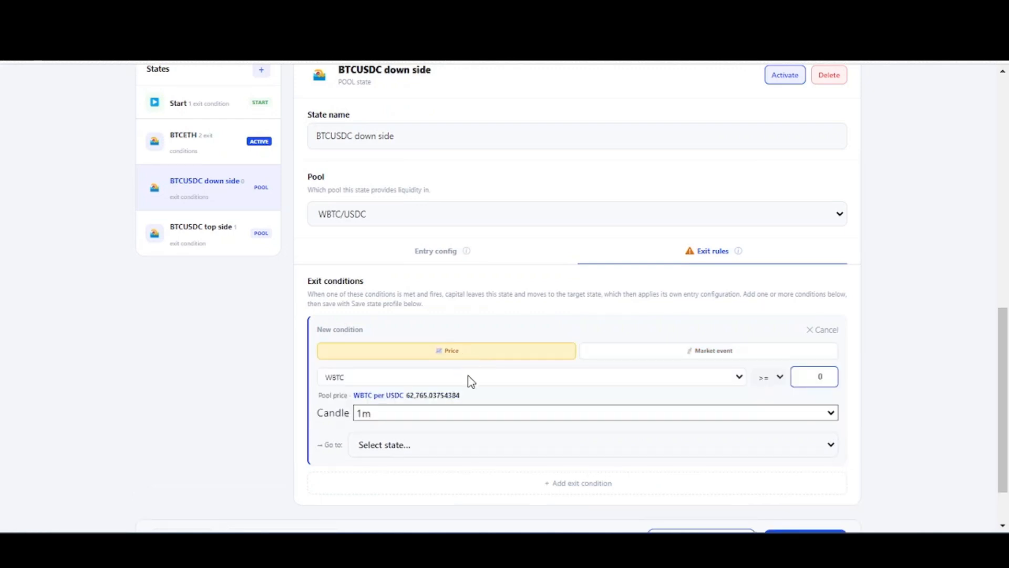
pyautogui.click(476, 413)
pyautogui.click(465, 444)
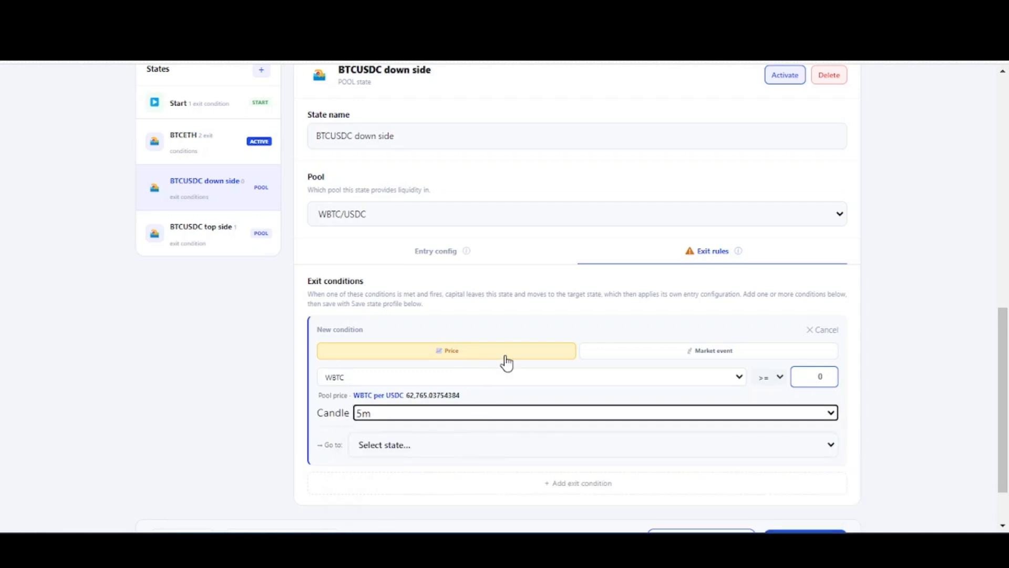
# - Set the BTCUSDC down side exit condition to trigger at WBTC >= 62700 and go to the BTCETH state
pyautogui.click(822, 377)
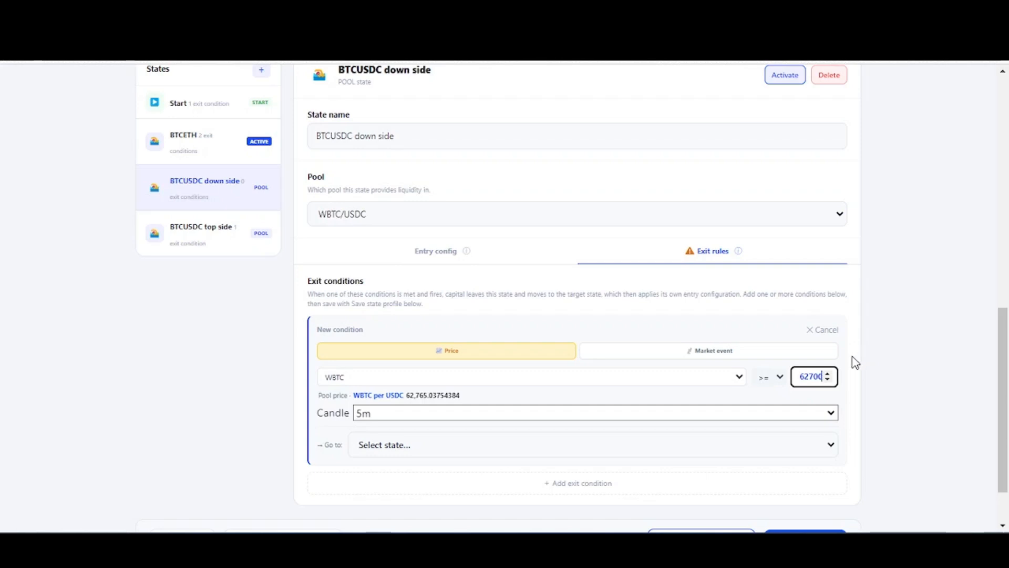
pyautogui.click(876, 363)
pyautogui.click(600, 447)
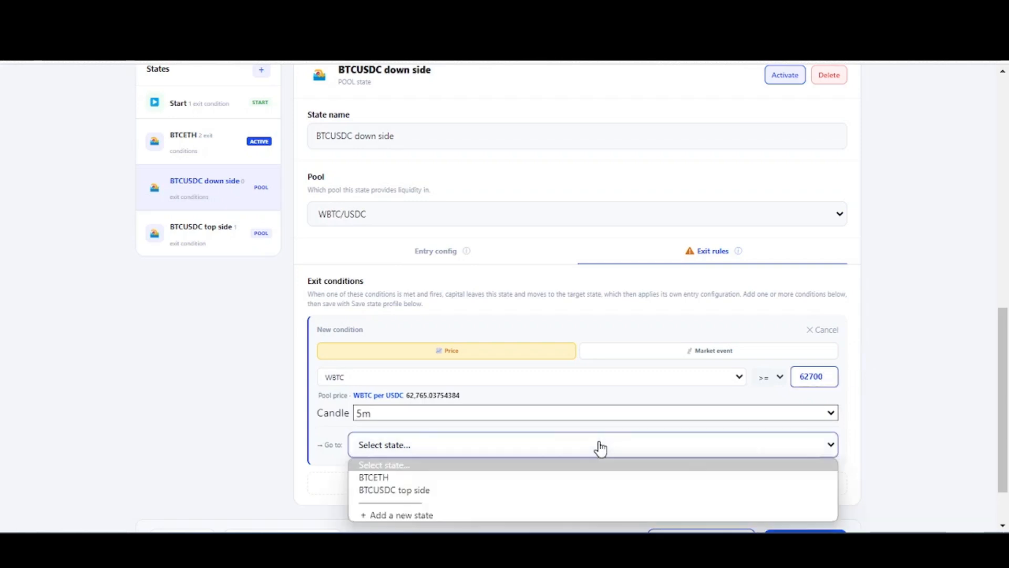
pyautogui.click(395, 479)
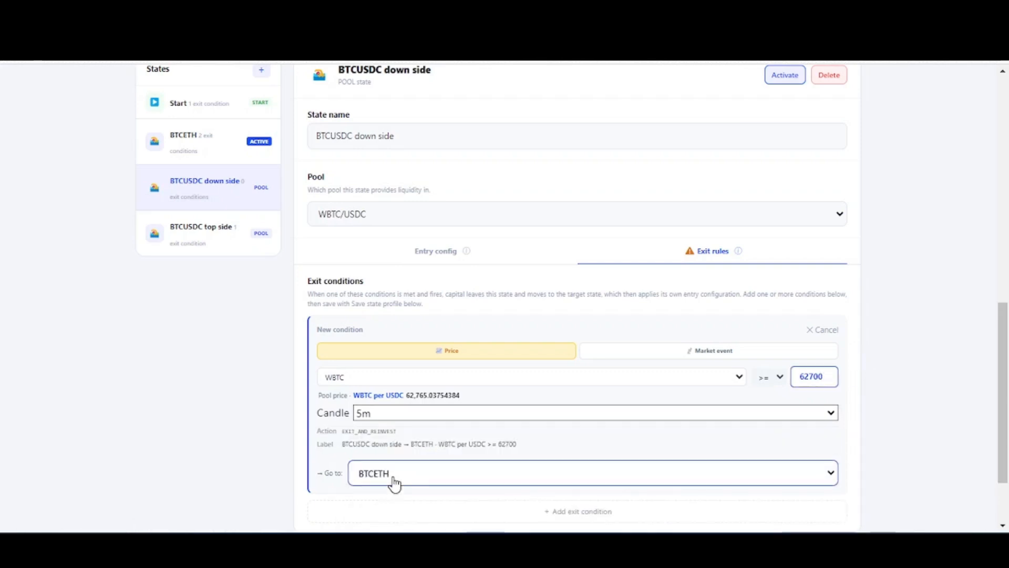
# - Add a second price-based exit condition to the BTCUSDC down side state for WBTC >= 58000 on a 5m candle
pyautogui.click(590, 417)
pyautogui.scroll(-3, 886, 344)
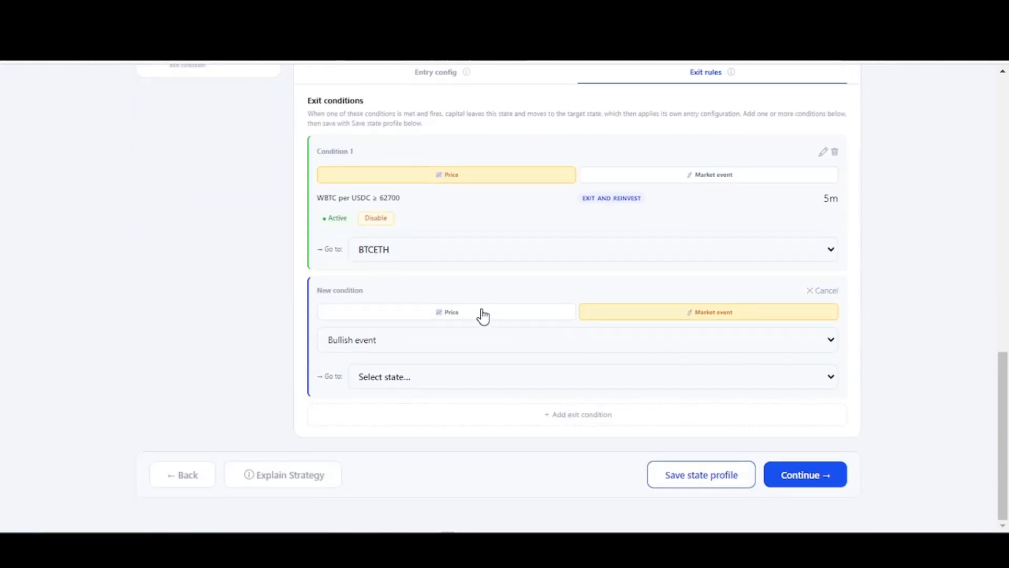
pyautogui.click(483, 314)
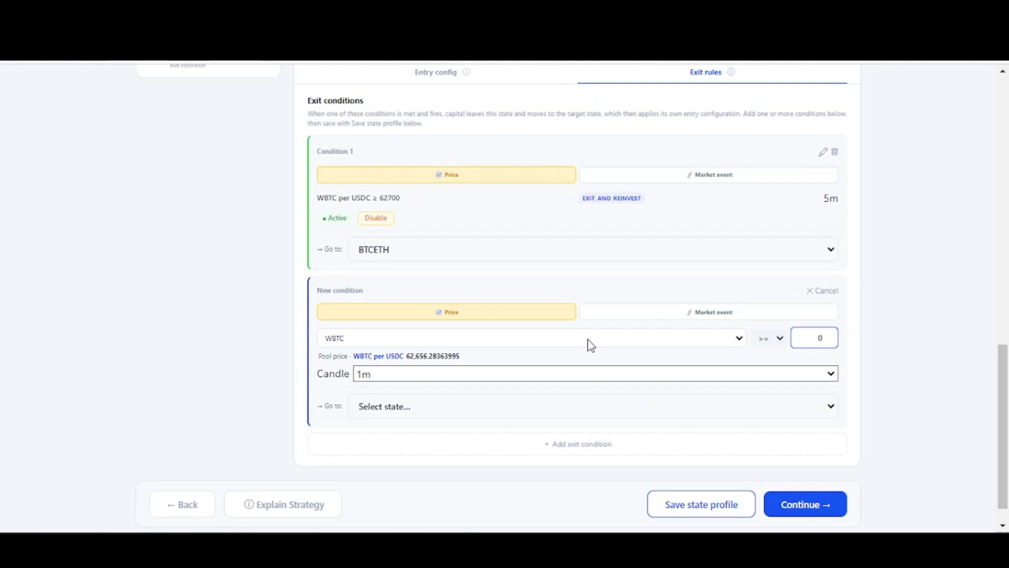
pyautogui.click(827, 336)
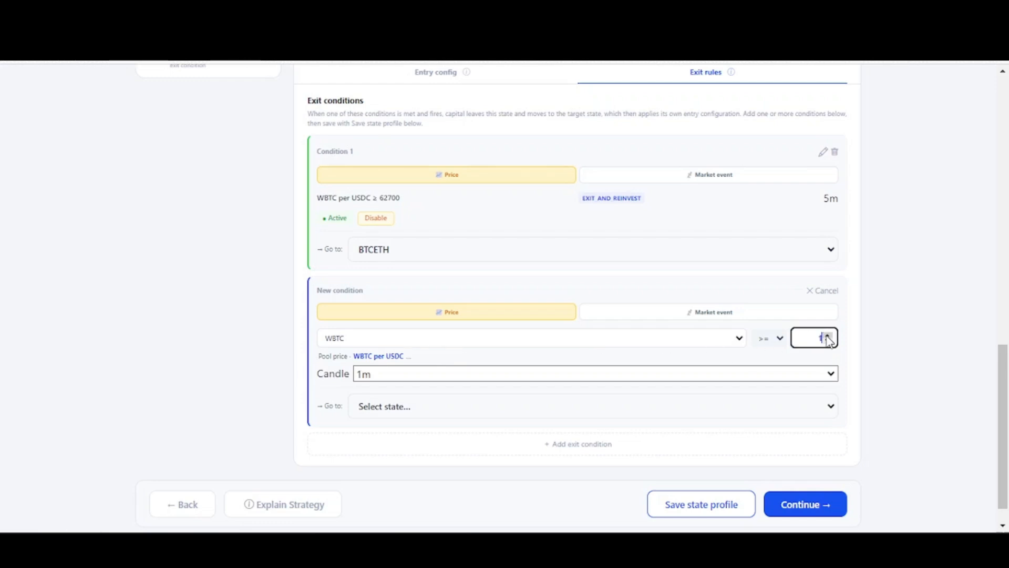
pyautogui.write('58000')
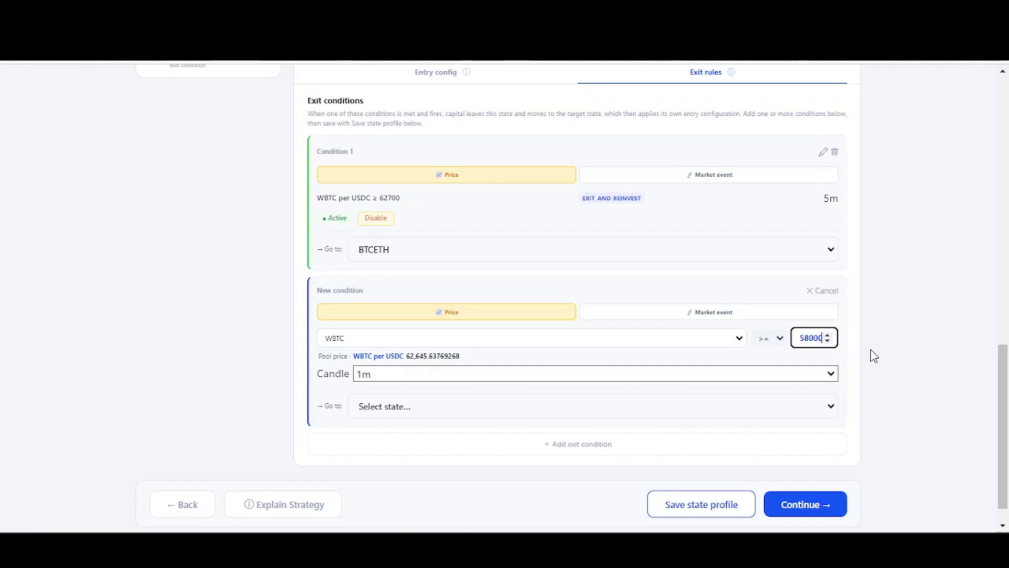
pyautogui.click(561, 379)
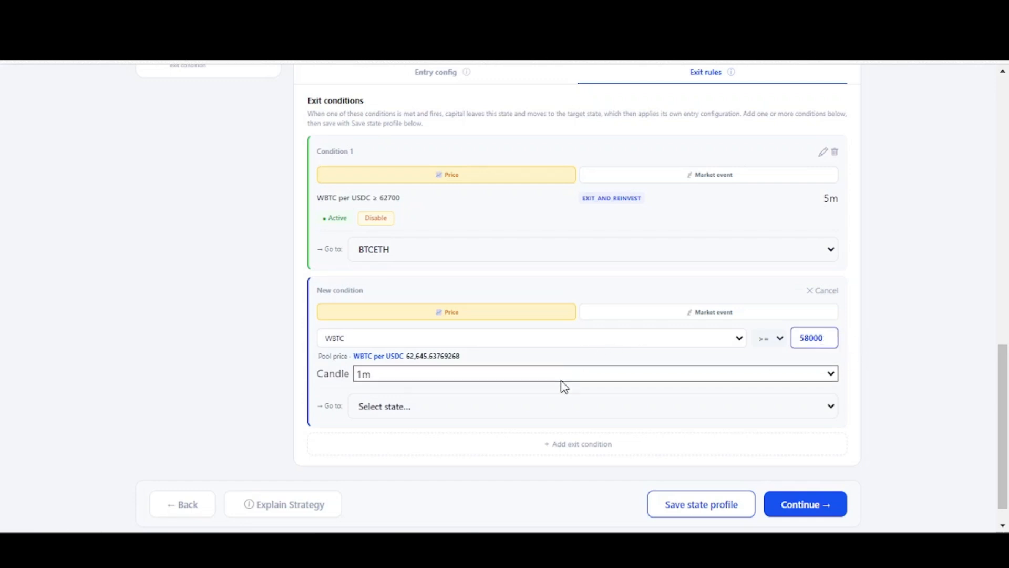
pyautogui.click(527, 405)
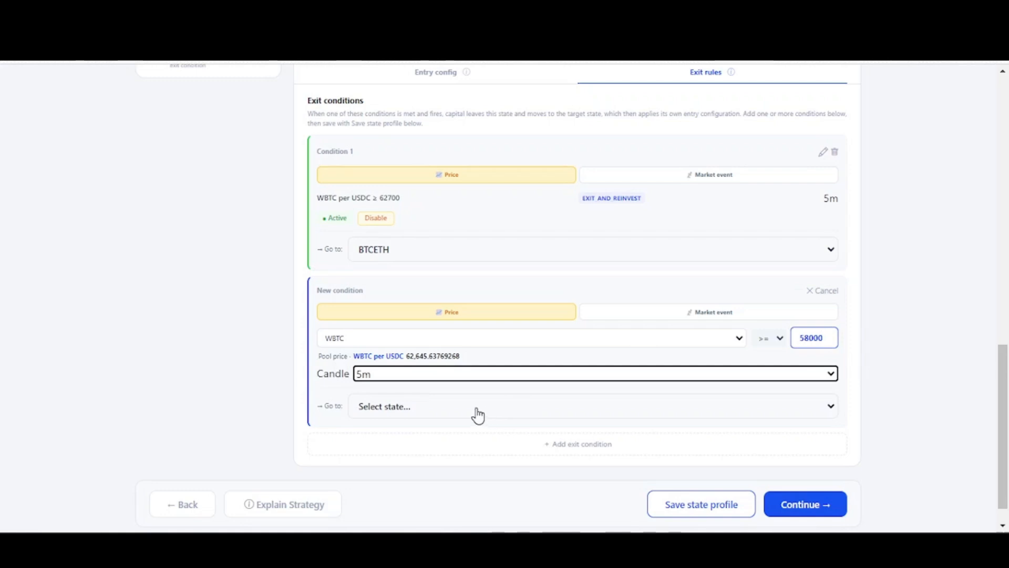
# - Create a hold / idle state named "Hold state" as the 58000 condition's target and save the state profile
pyautogui.click(477, 414)
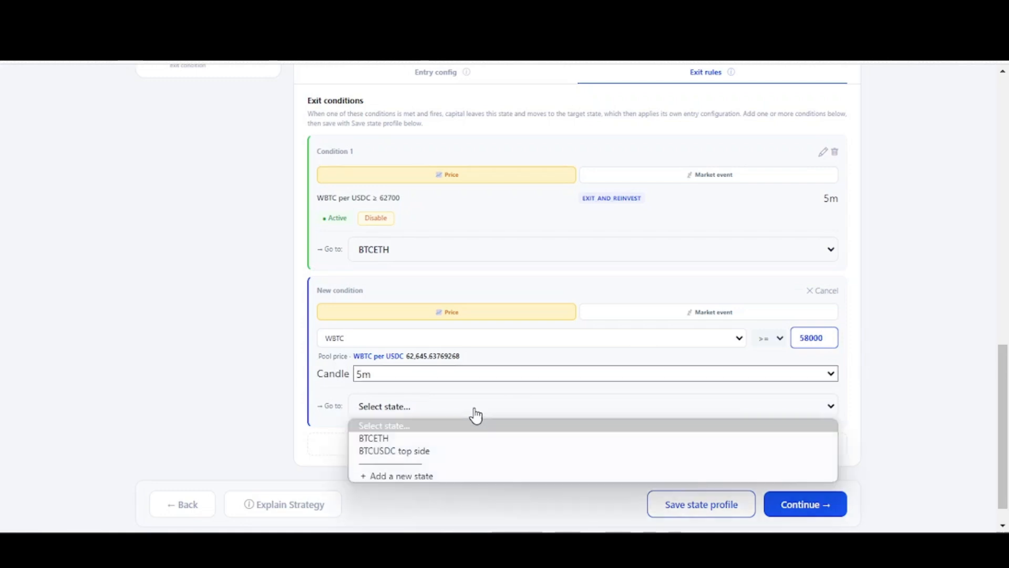
pyautogui.click(414, 479)
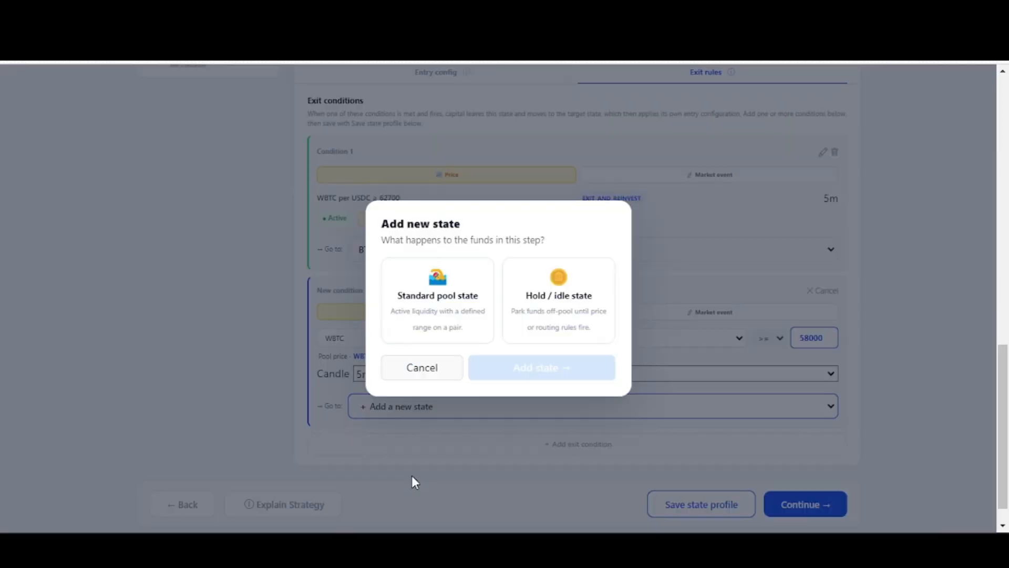
pyautogui.click(556, 307)
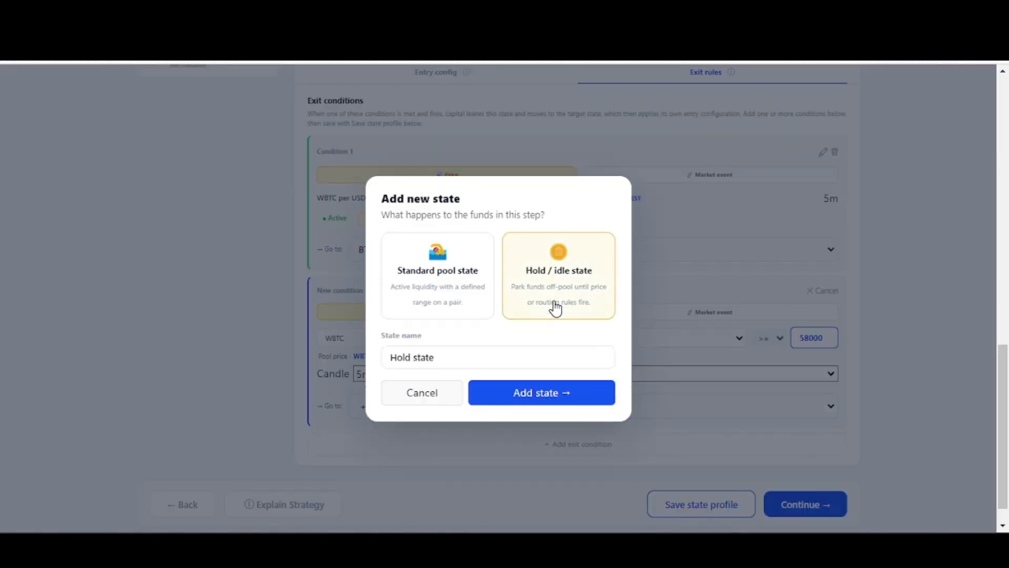
pyautogui.click(536, 393)
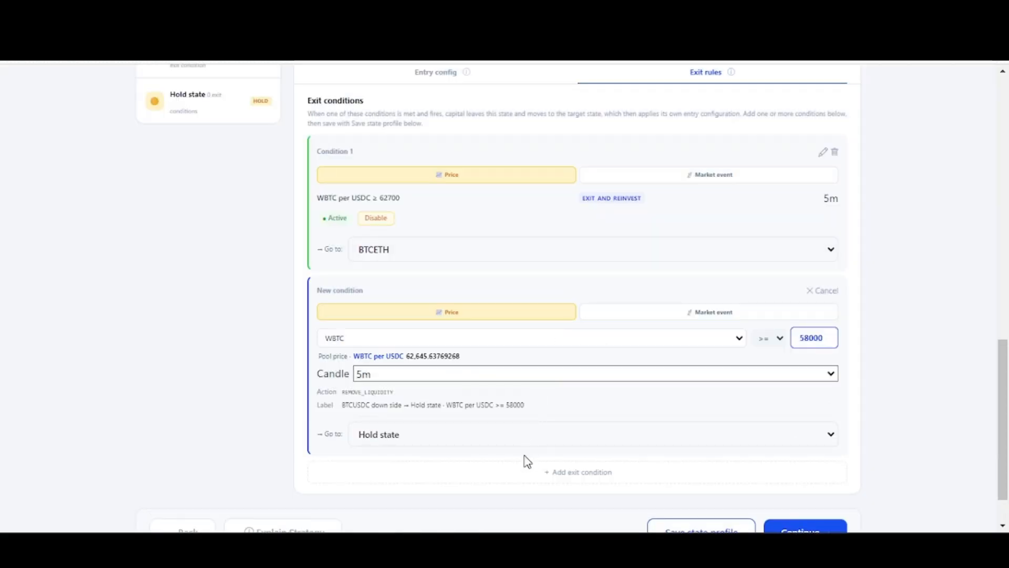
pyautogui.scroll(-1, 557, 465)
pyautogui.click(695, 470)
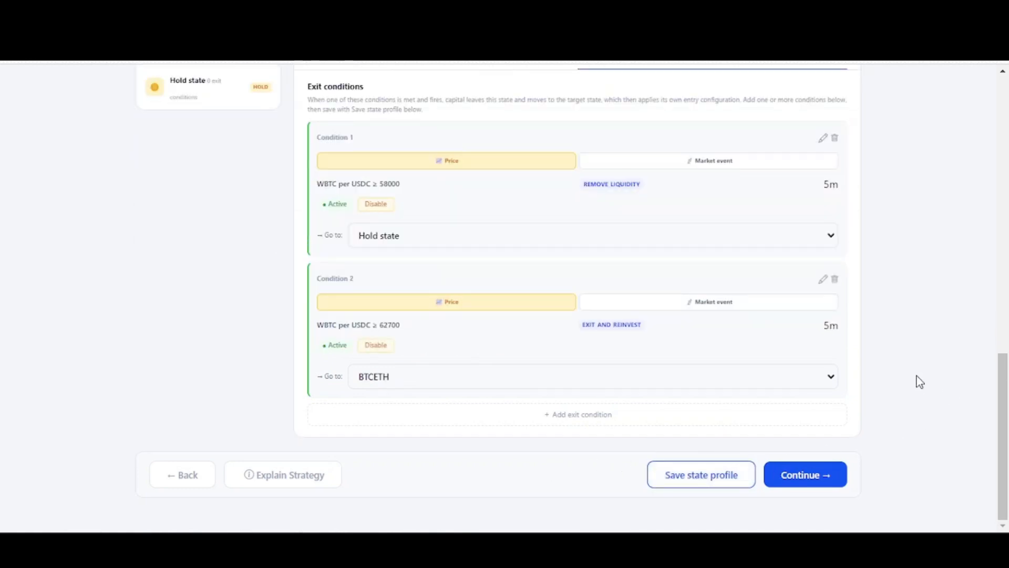
# - Set the Hold state's entry allocation to 35% WBTC and 65% USDC and save the state profile
pyautogui.scroll(10, 920, 382)
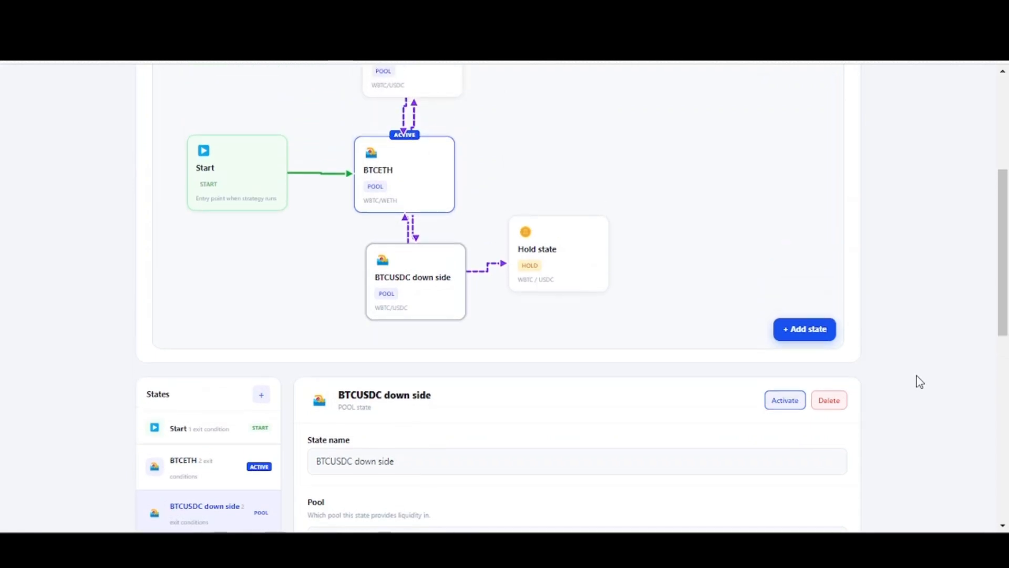
pyautogui.scroll(3, 919, 382)
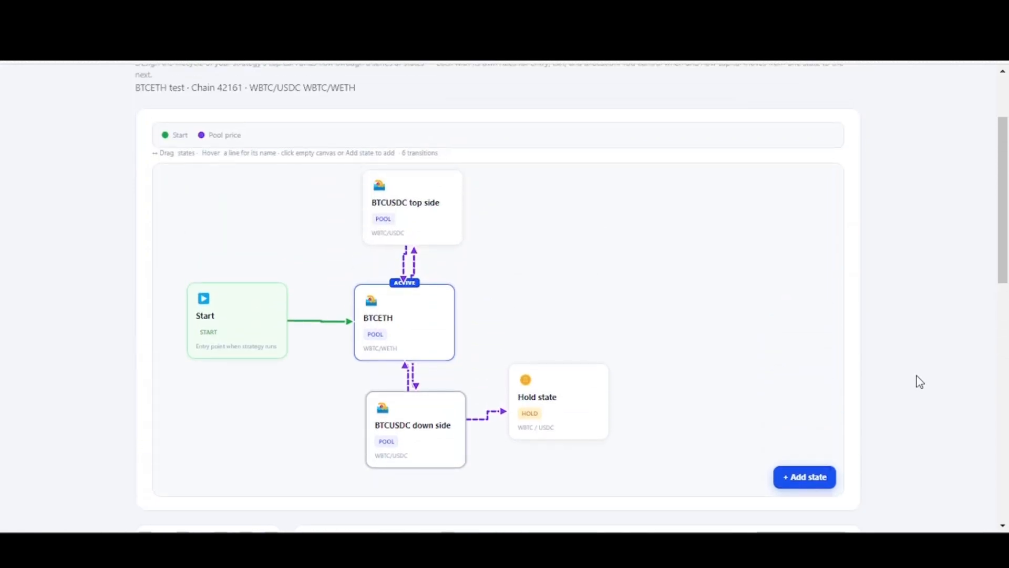
pyautogui.click(572, 388)
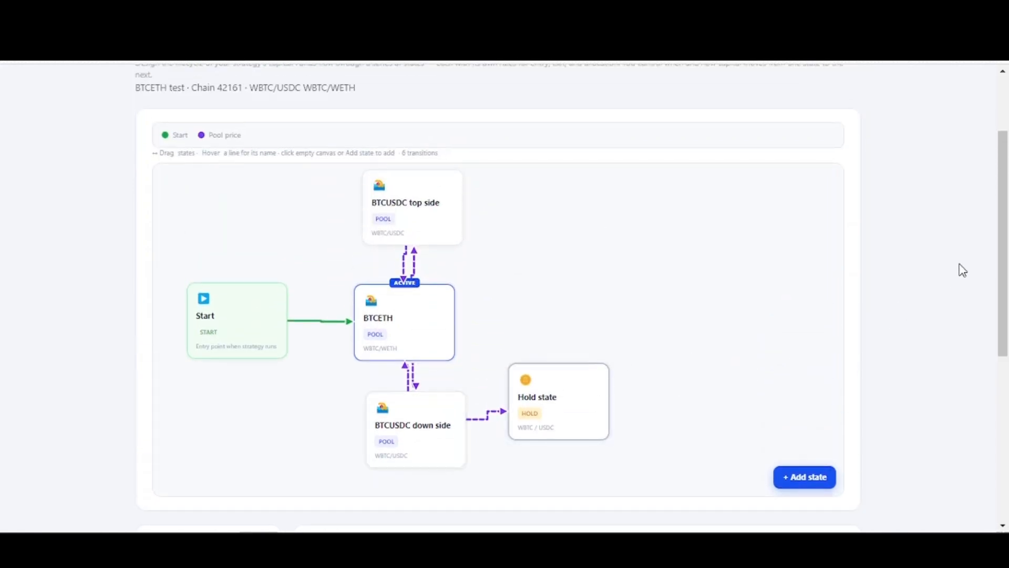
pyautogui.scroll(-6, 905, 252)
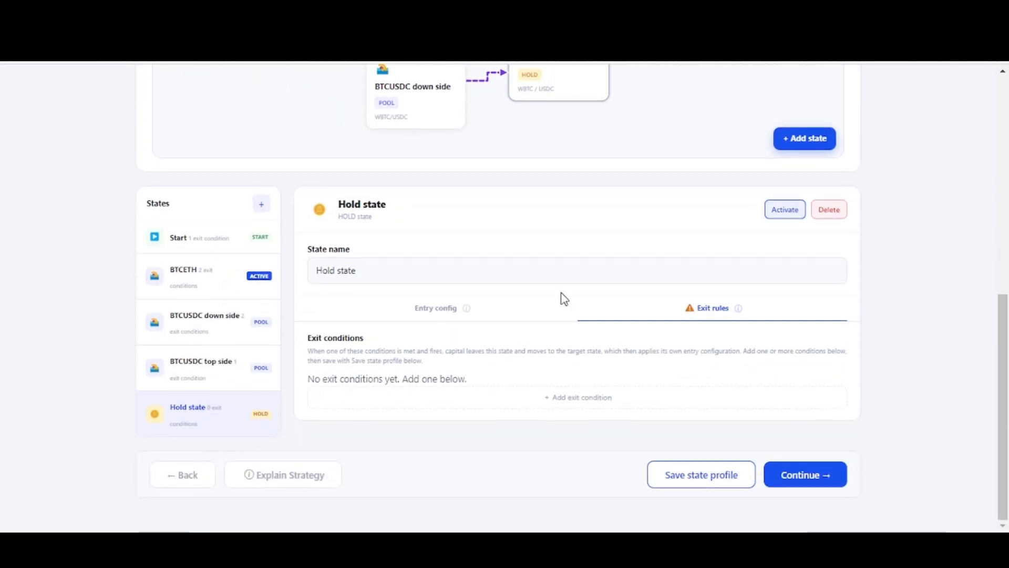
pyautogui.click(438, 309)
pyautogui.scroll(-1, 471, 345)
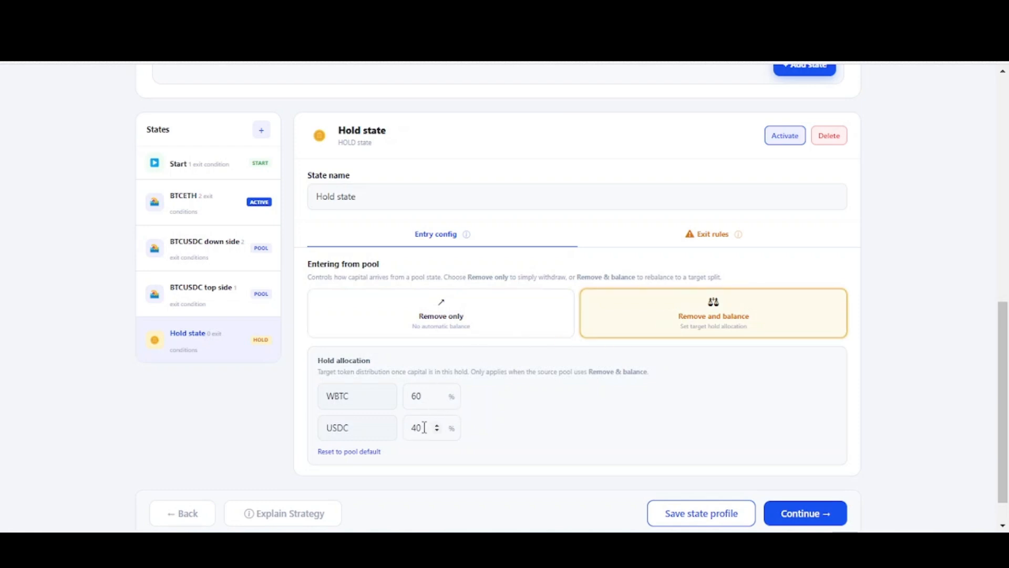
pyautogui.moveTo(420, 395); pyautogui.dragTo(413, 395)
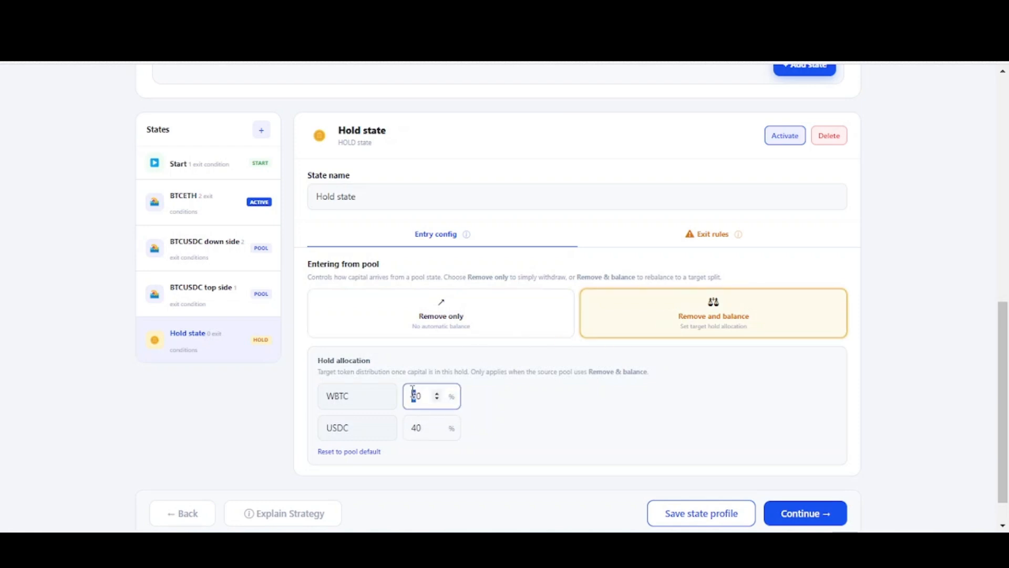
pyautogui.write('10')
pyautogui.press('BackSpace')
pyautogui.press('BackSpace')
pyautogui.write('3')
pyautogui.press('BackSpace')
pyautogui.write('35')
pyautogui.click(498, 424)
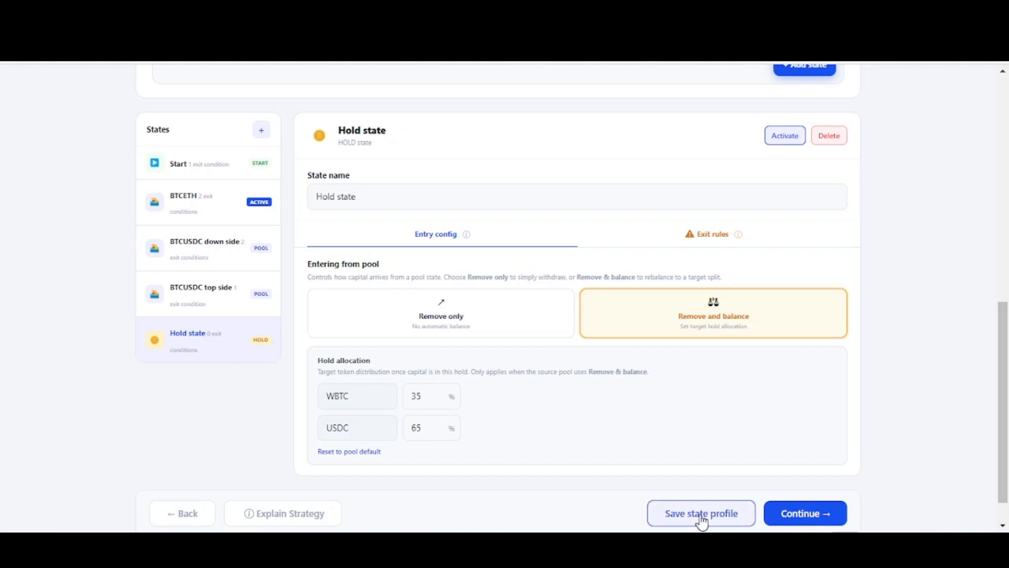
# - Add a price-based exit condition to the Hold state for WBTC >= 63000 on a 5m candle
pyautogui.click(709, 235)
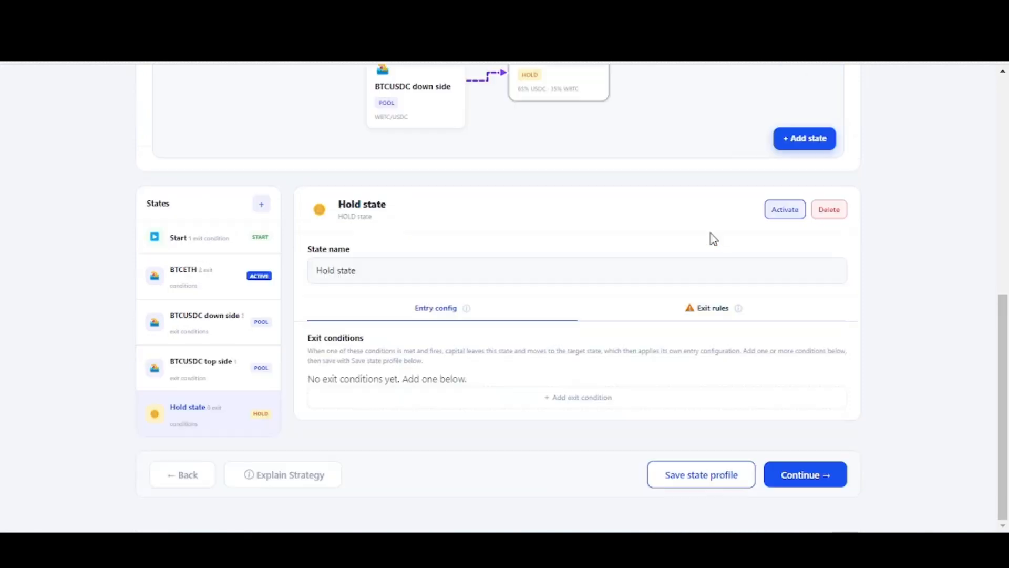
pyautogui.click(572, 399)
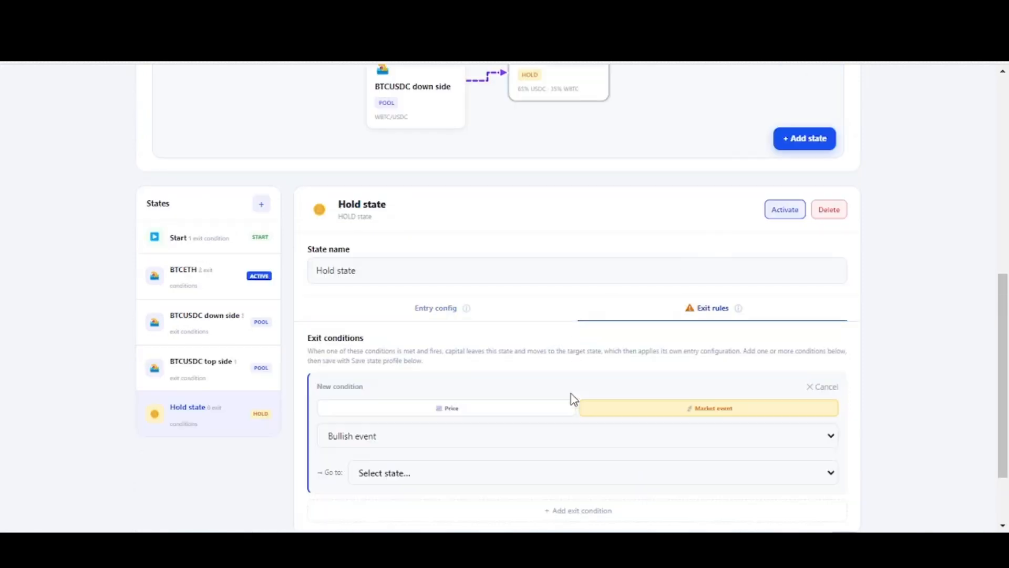
pyautogui.scroll(-2, 572, 383)
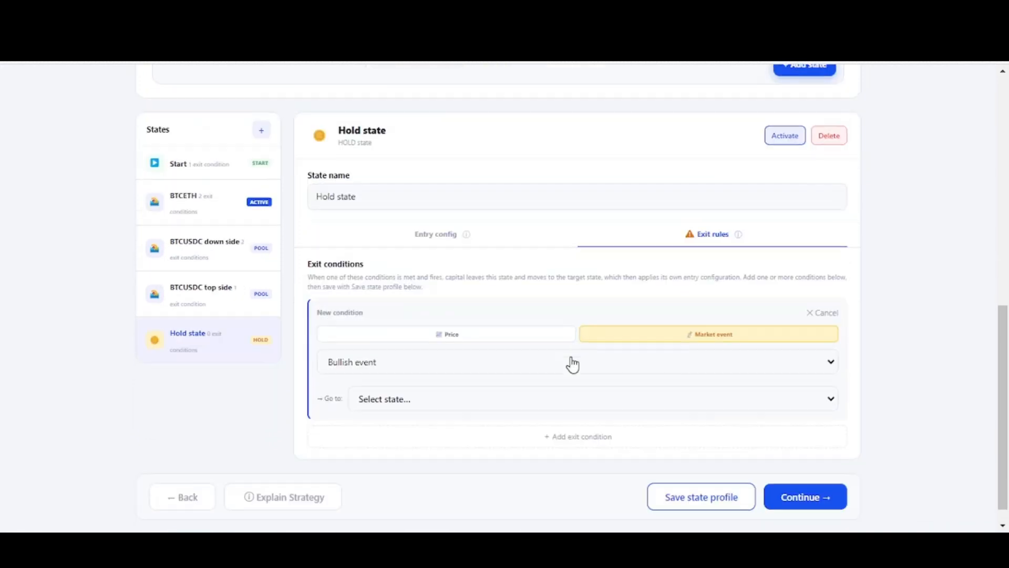
pyautogui.click(479, 341)
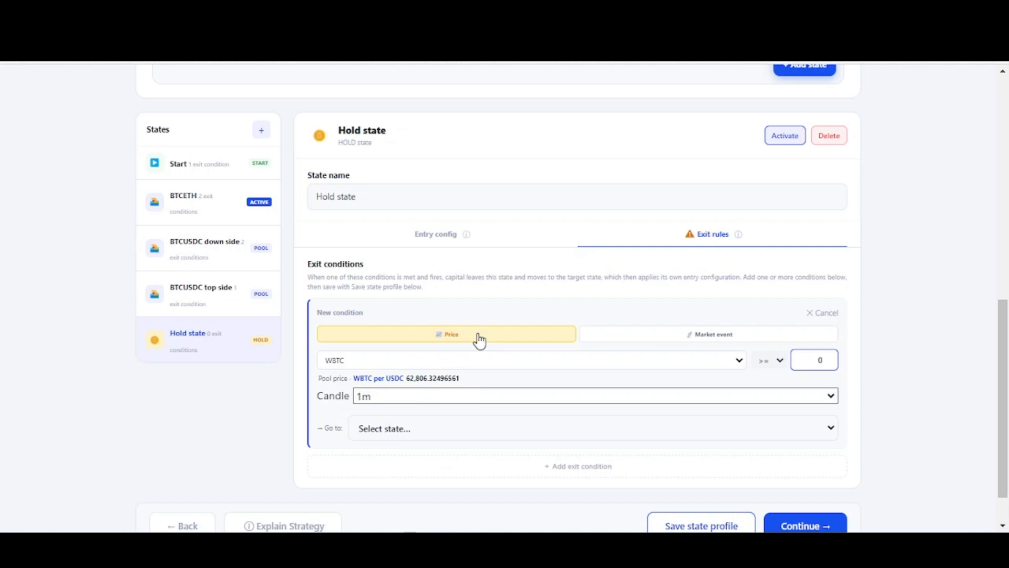
pyautogui.click(535, 395)
pyautogui.click(531, 429)
pyautogui.click(891, 386)
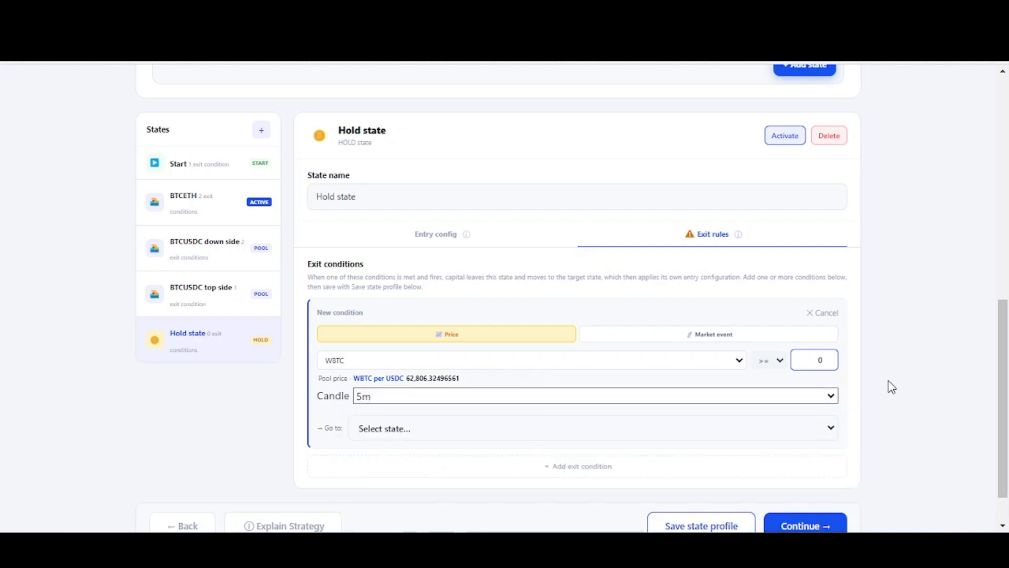
pyautogui.click(823, 360)
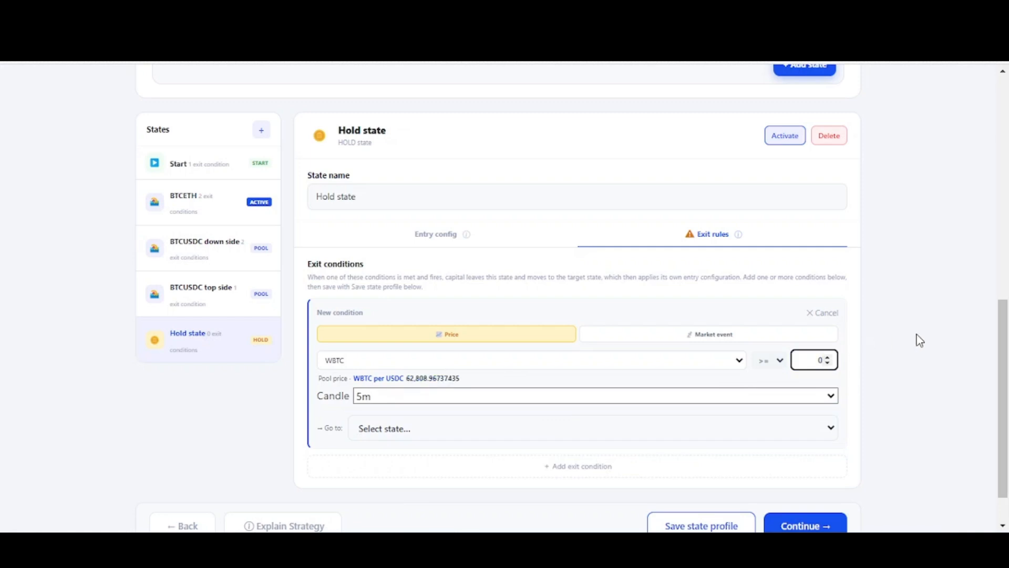
pyautogui.write('63000')
pyautogui.click(888, 366)
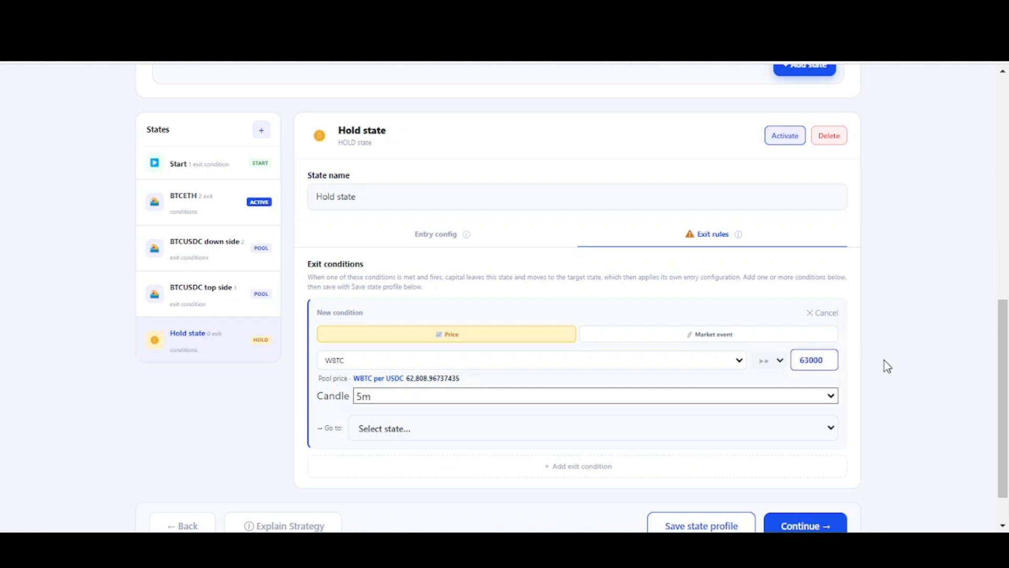
# - Route the Hold state's exit condition to the BTCUSDC down side state and save the state profile
pyautogui.click(755, 432)
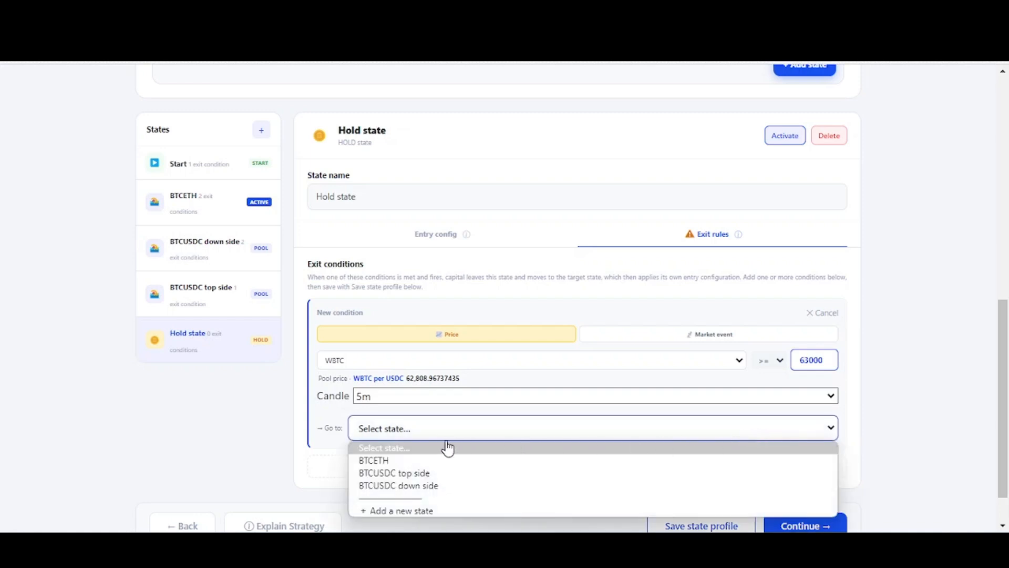
pyautogui.click(405, 486)
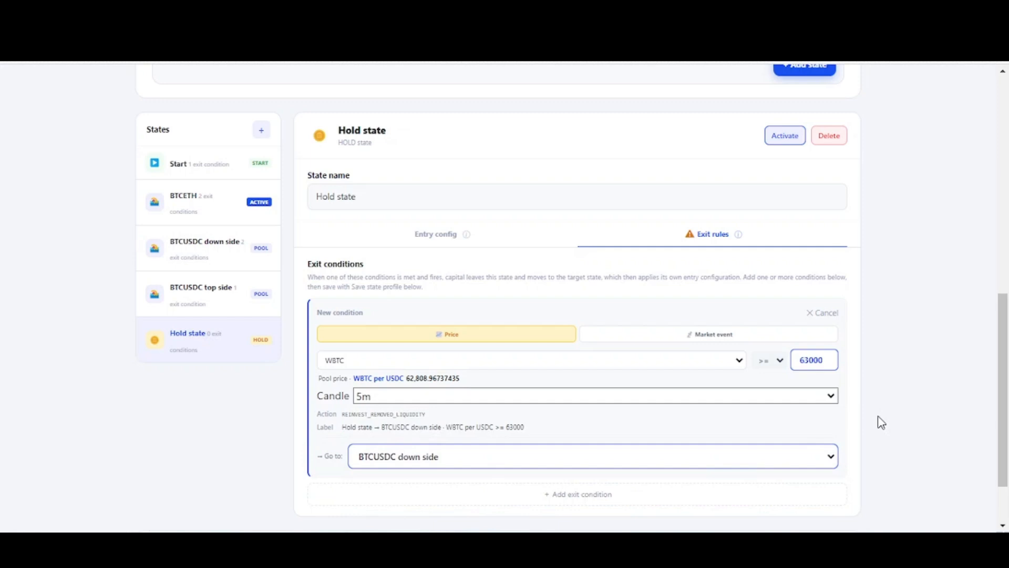
pyautogui.scroll(-2, 881, 423)
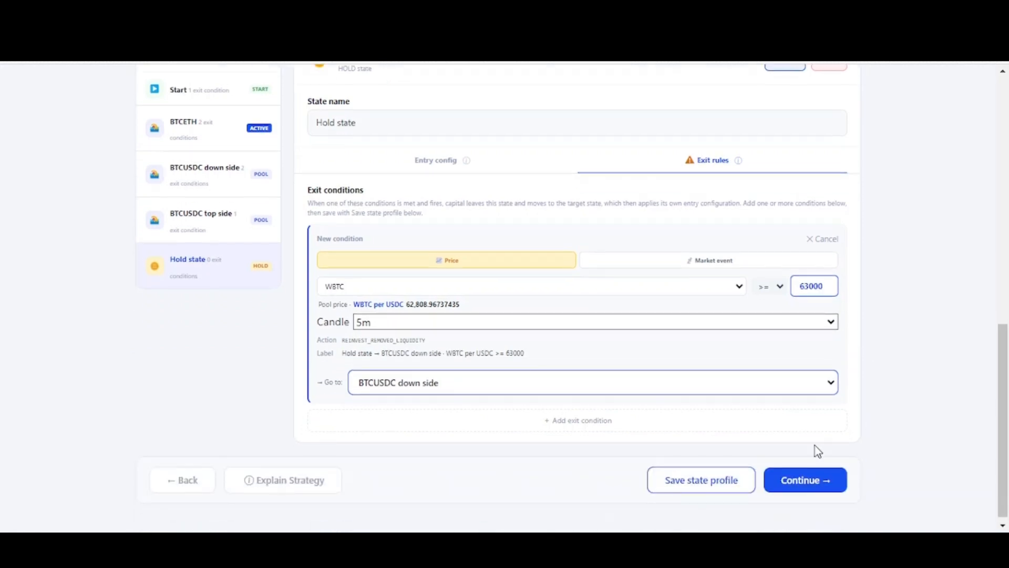
pyautogui.click(675, 483)
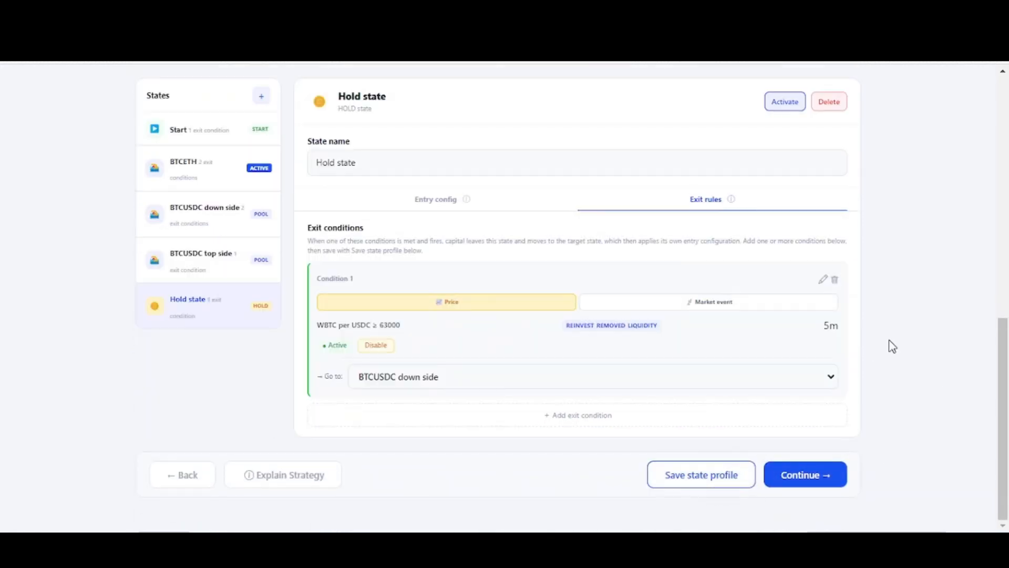
# - Generate the strategy explanation, read its overall summary and close it
pyautogui.click(293, 481)
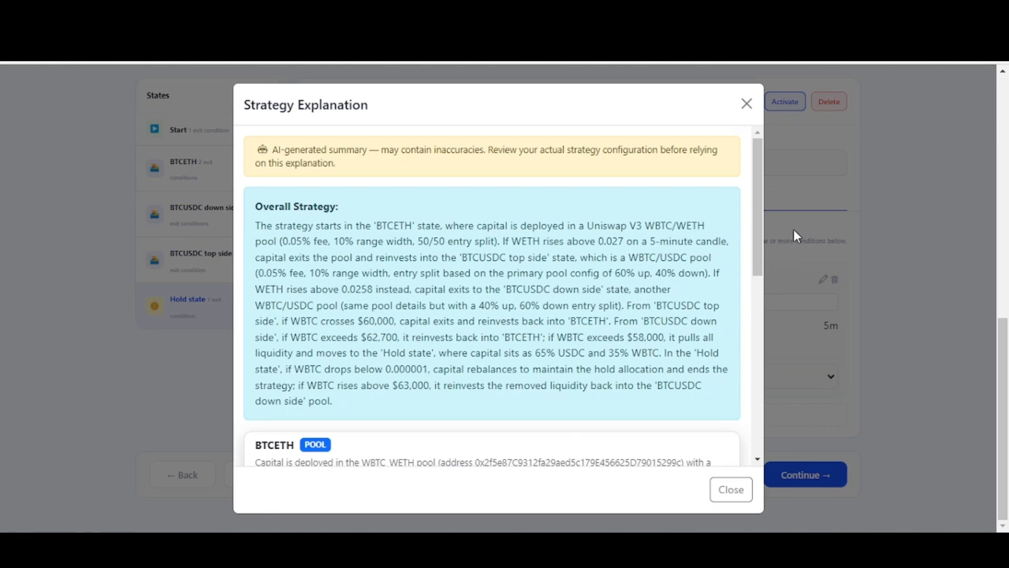
pyautogui.moveTo(759, 178)
pyautogui.mouseDown()
pyautogui.moveTo(761, 379)
pyautogui.moveTo(765, 174)
pyautogui.mouseUp()
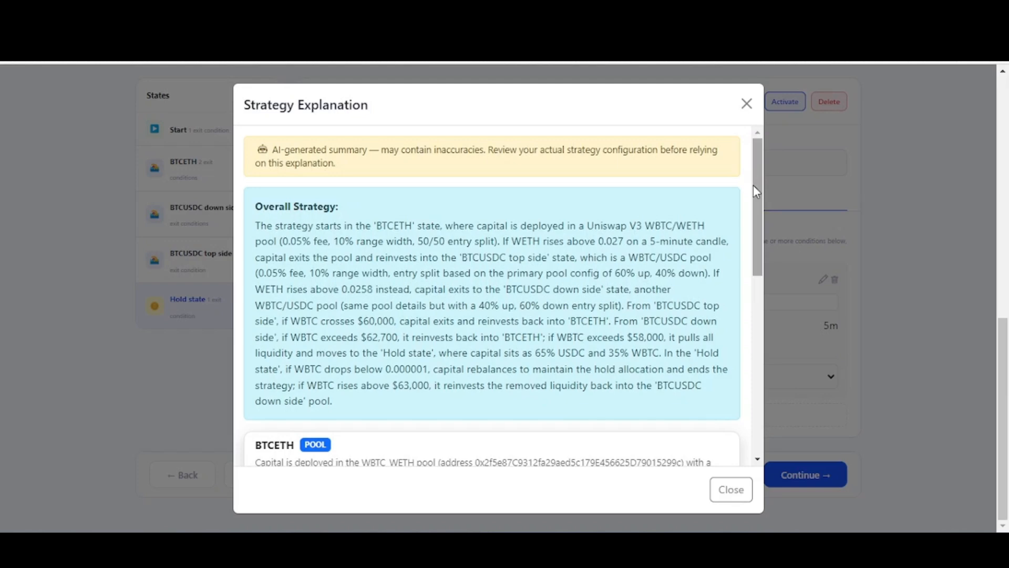
pyautogui.click(730, 490)
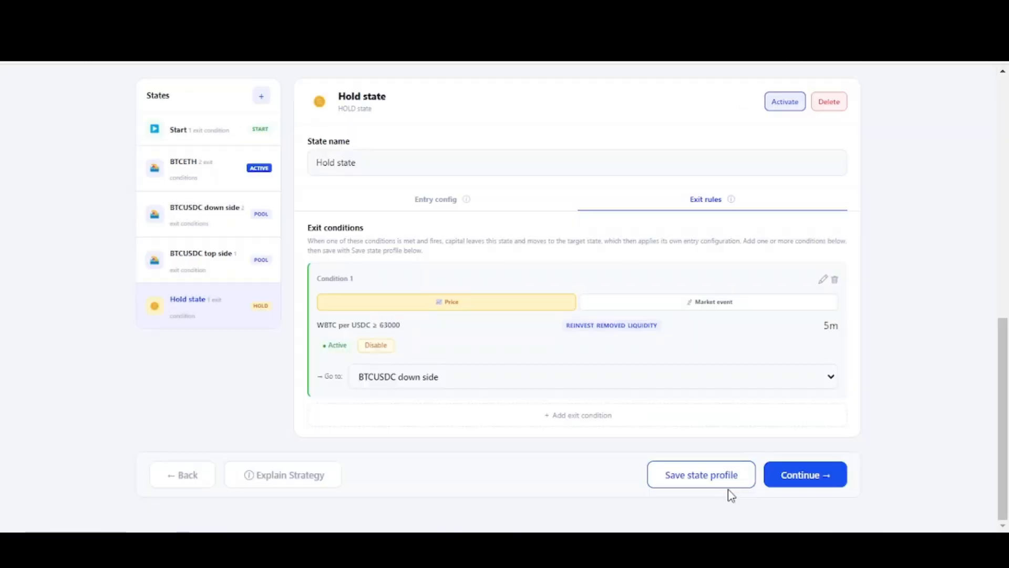
# - Proceed to the final review of the BTCETH test strategy and start publishing it
pyautogui.click(803, 475)
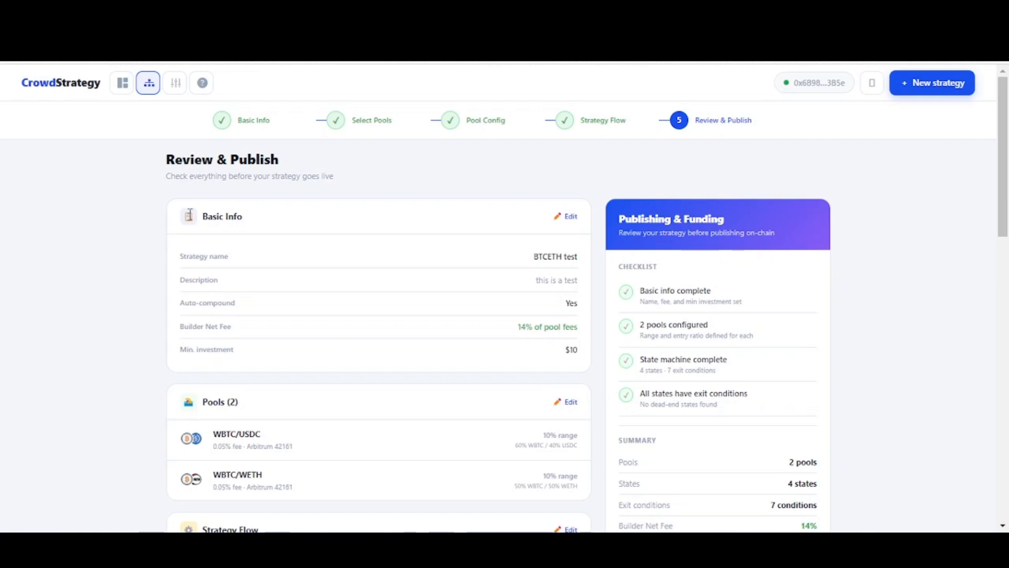
pyautogui.scroll(-4, 73, 247)
pyautogui.scroll(-10, 73, 247)
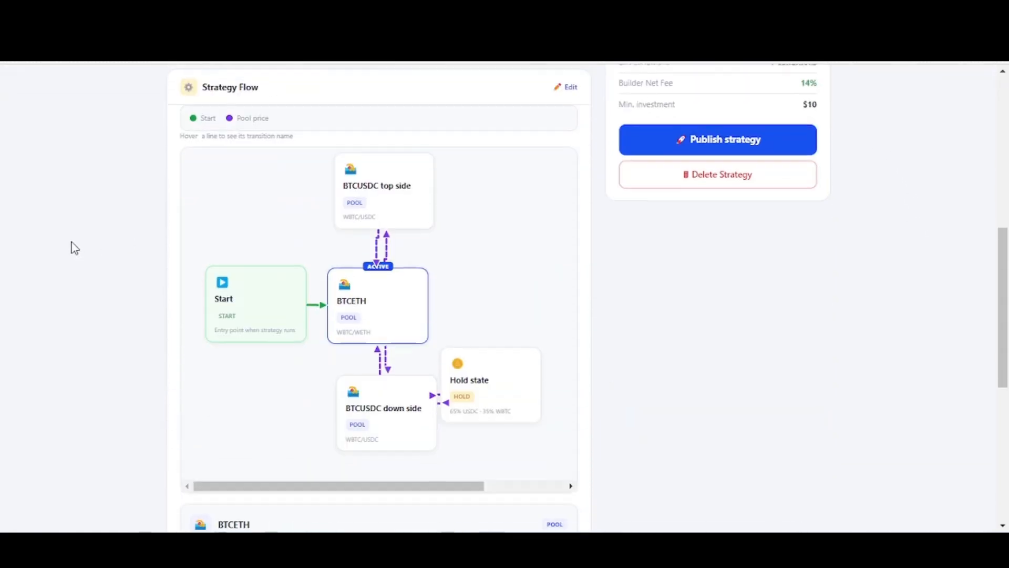
pyautogui.scroll(6, 74, 247)
pyautogui.scroll(8, 74, 247)
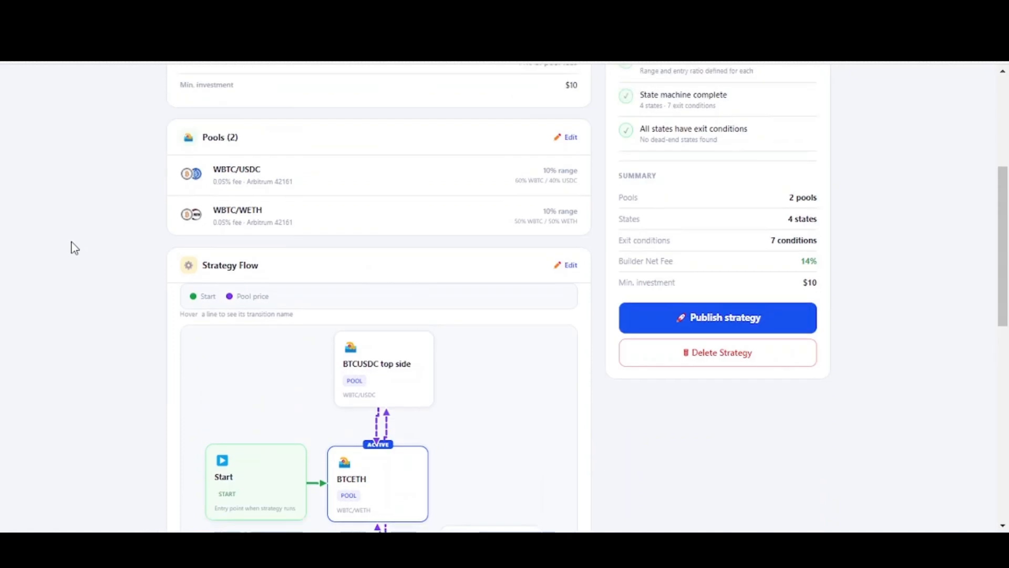
pyautogui.scroll(-1, 710, 504)
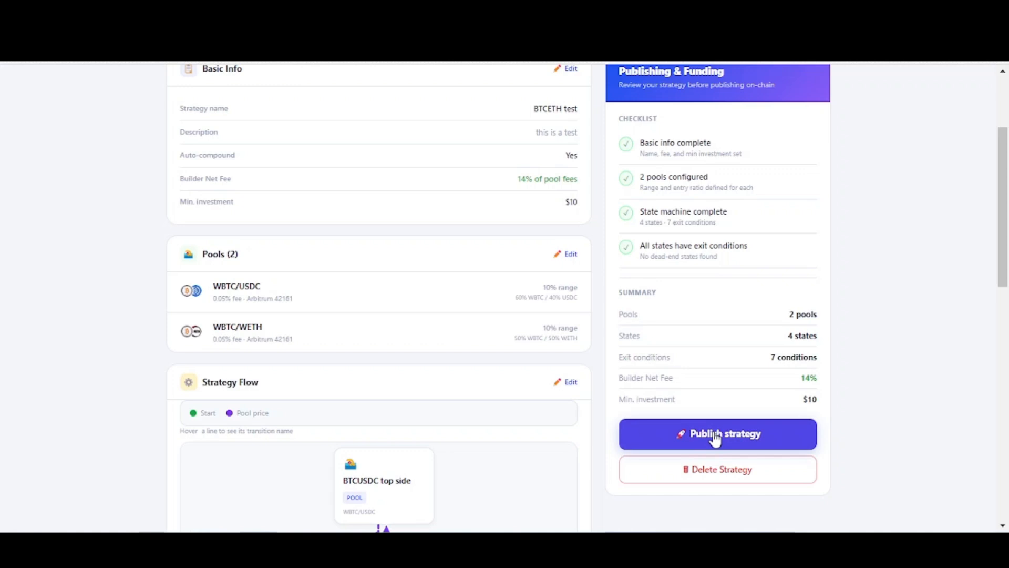
pyautogui.click(716, 438)
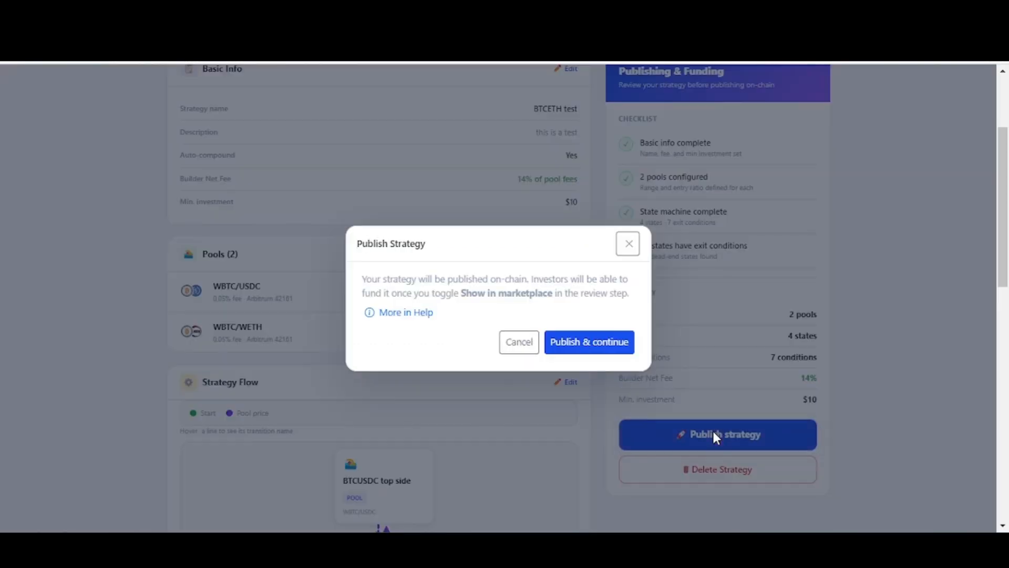